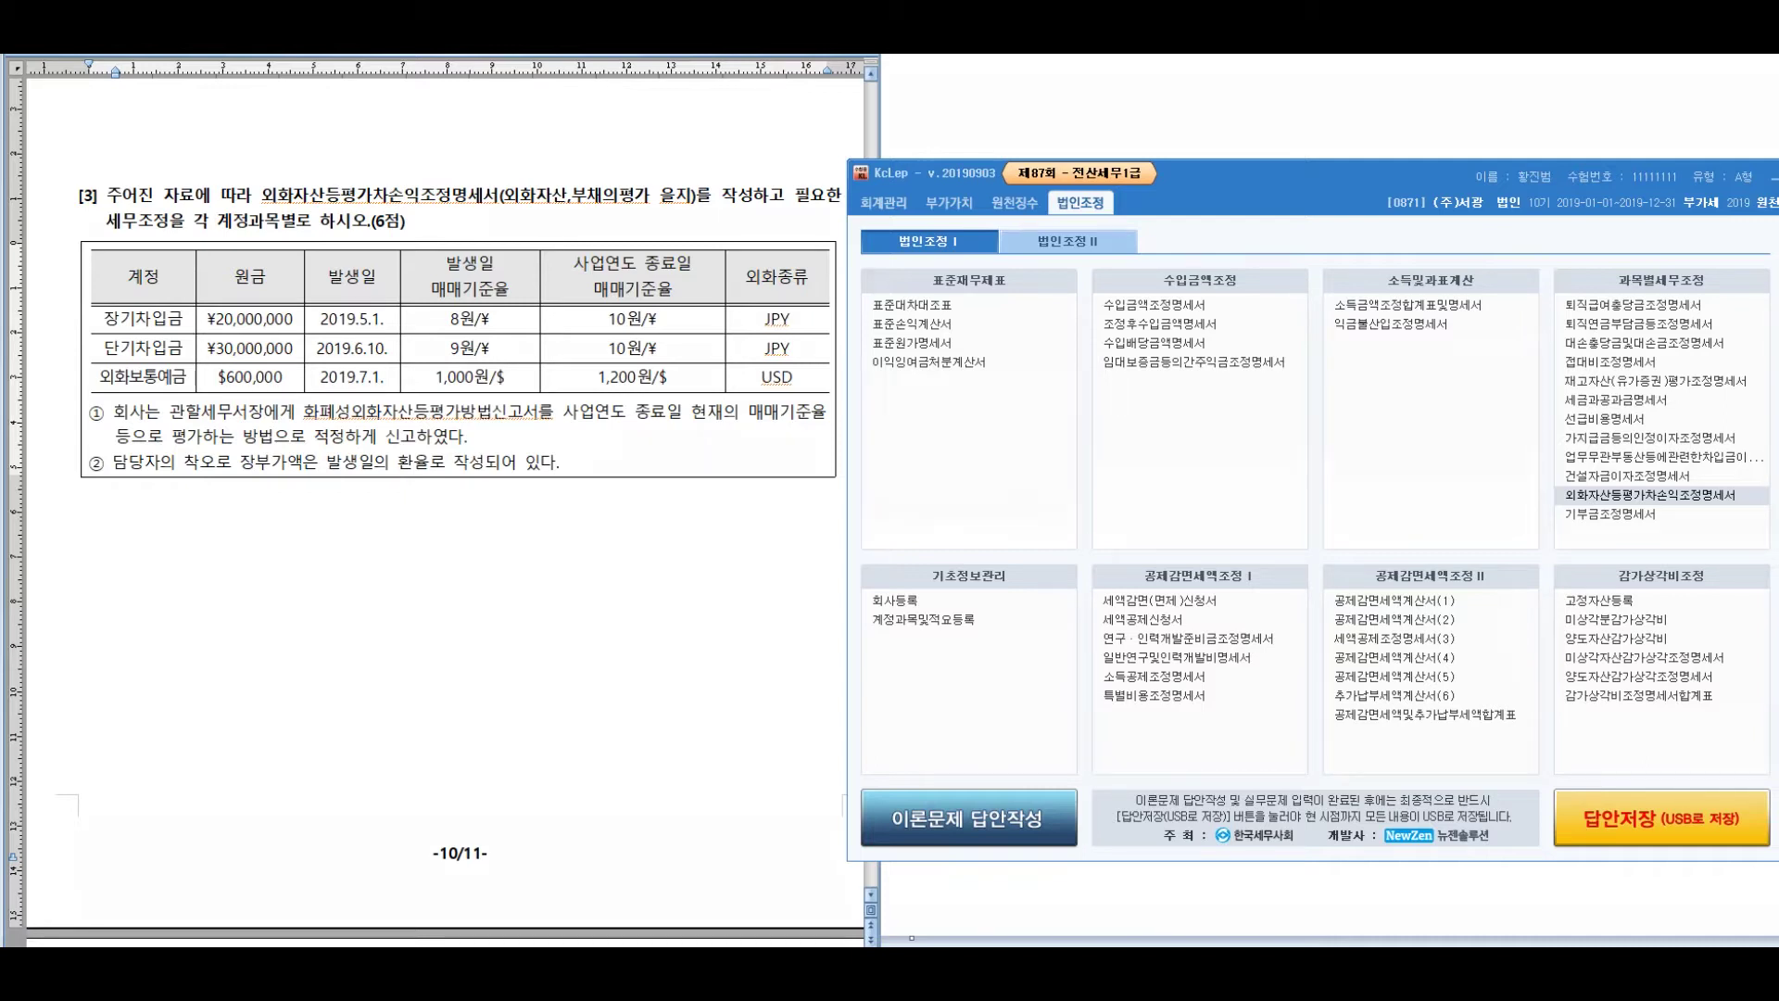
Annotate the foreign-currency problem with freehand notes, circle its accounts and principal amounts, and clear the markings
drag(82, 269, 80, 386)
mouse_move(83, 172)
mouse_down()
mouse_move(94, 160)
mouse_move(162, 199)
mouse_move(185, 167)
mouse_move(218, 186)
mouse_move(265, 171)
mouse_move(333, 208)
mouse_move(468, 172)
mouse_move(498, 190)
mouse_move(526, 167)
mouse_move(561, 222)
mouse_move(630, 148)
mouse_move(672, 176)
mouse_move(695, 130)
mouse_move(741, 227)
mouse_move(853, 163)
mouse_move(917, 172)
mouse_up()
drag(921, 111, 930, 202)
drag(424, 243, 988, 196)
mouse_move(910, 78)
mouse_down()
mouse_move(831, 65)
mouse_move(477, 254)
mouse_up()
mouse_move(439, 139)
mouse_down()
mouse_move(641, 170)
mouse_move(841, 237)
mouse_up()
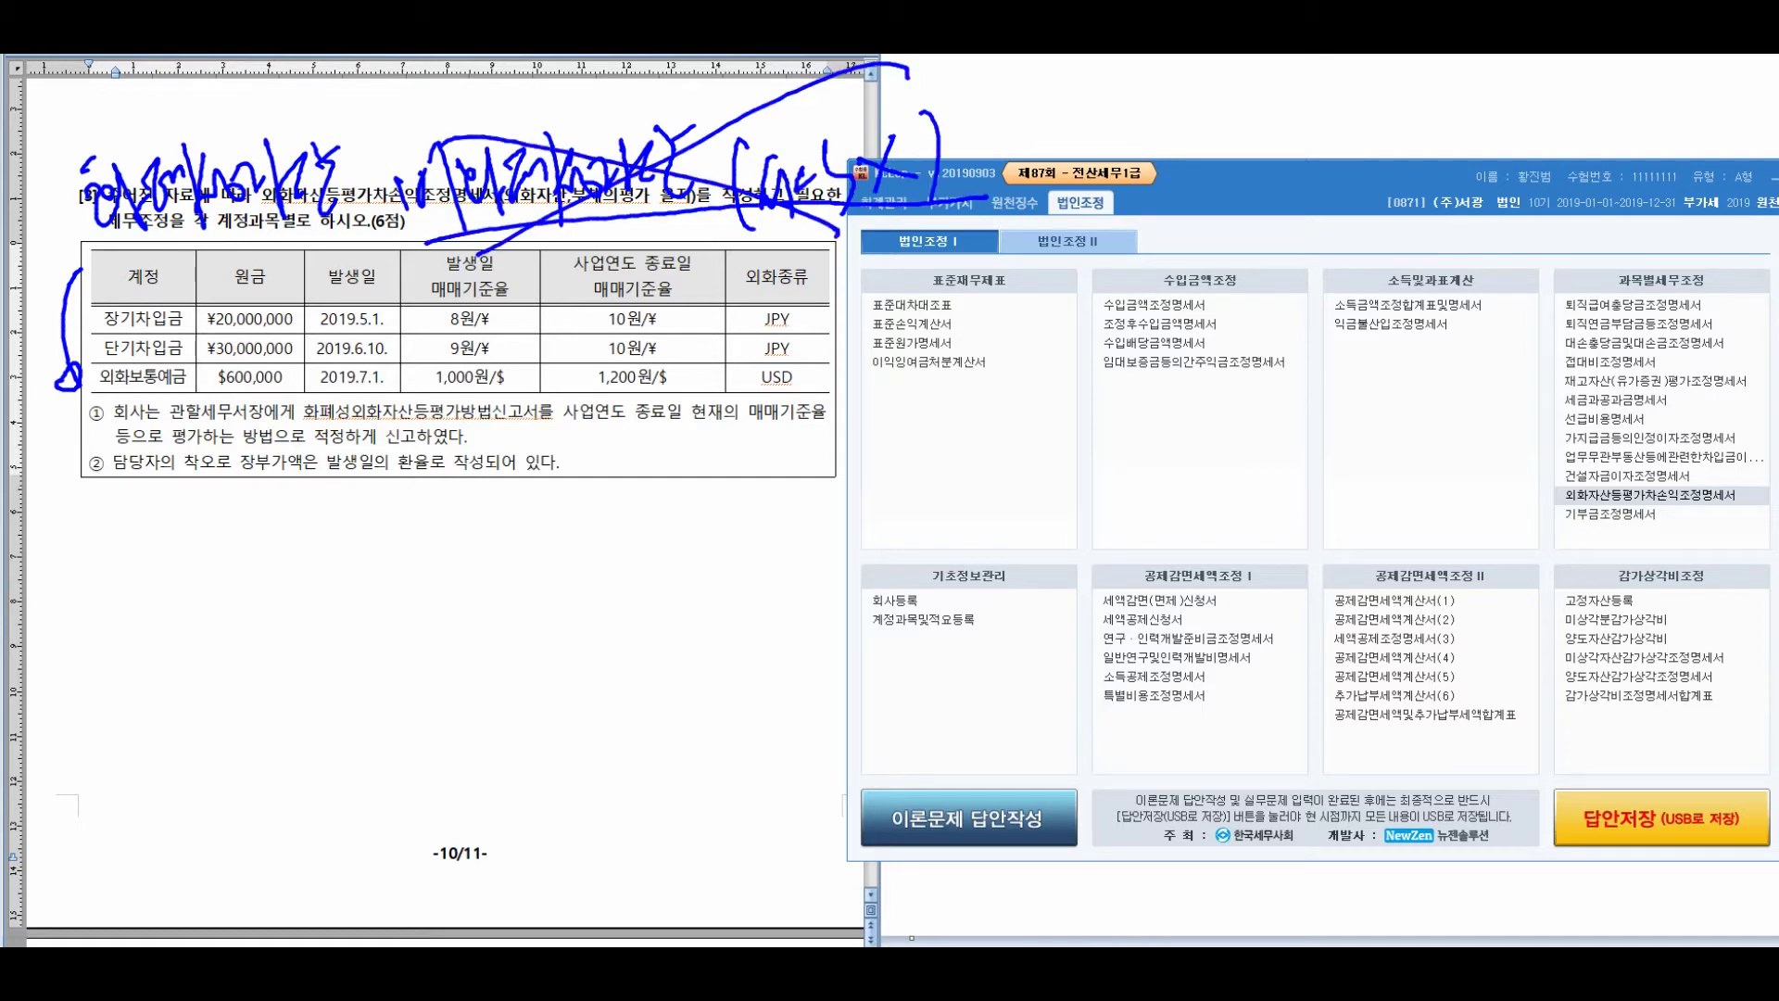
mouse_move(143, 262)
mouse_down()
mouse_move(269, 394)
mouse_move(57, 375)
mouse_up()
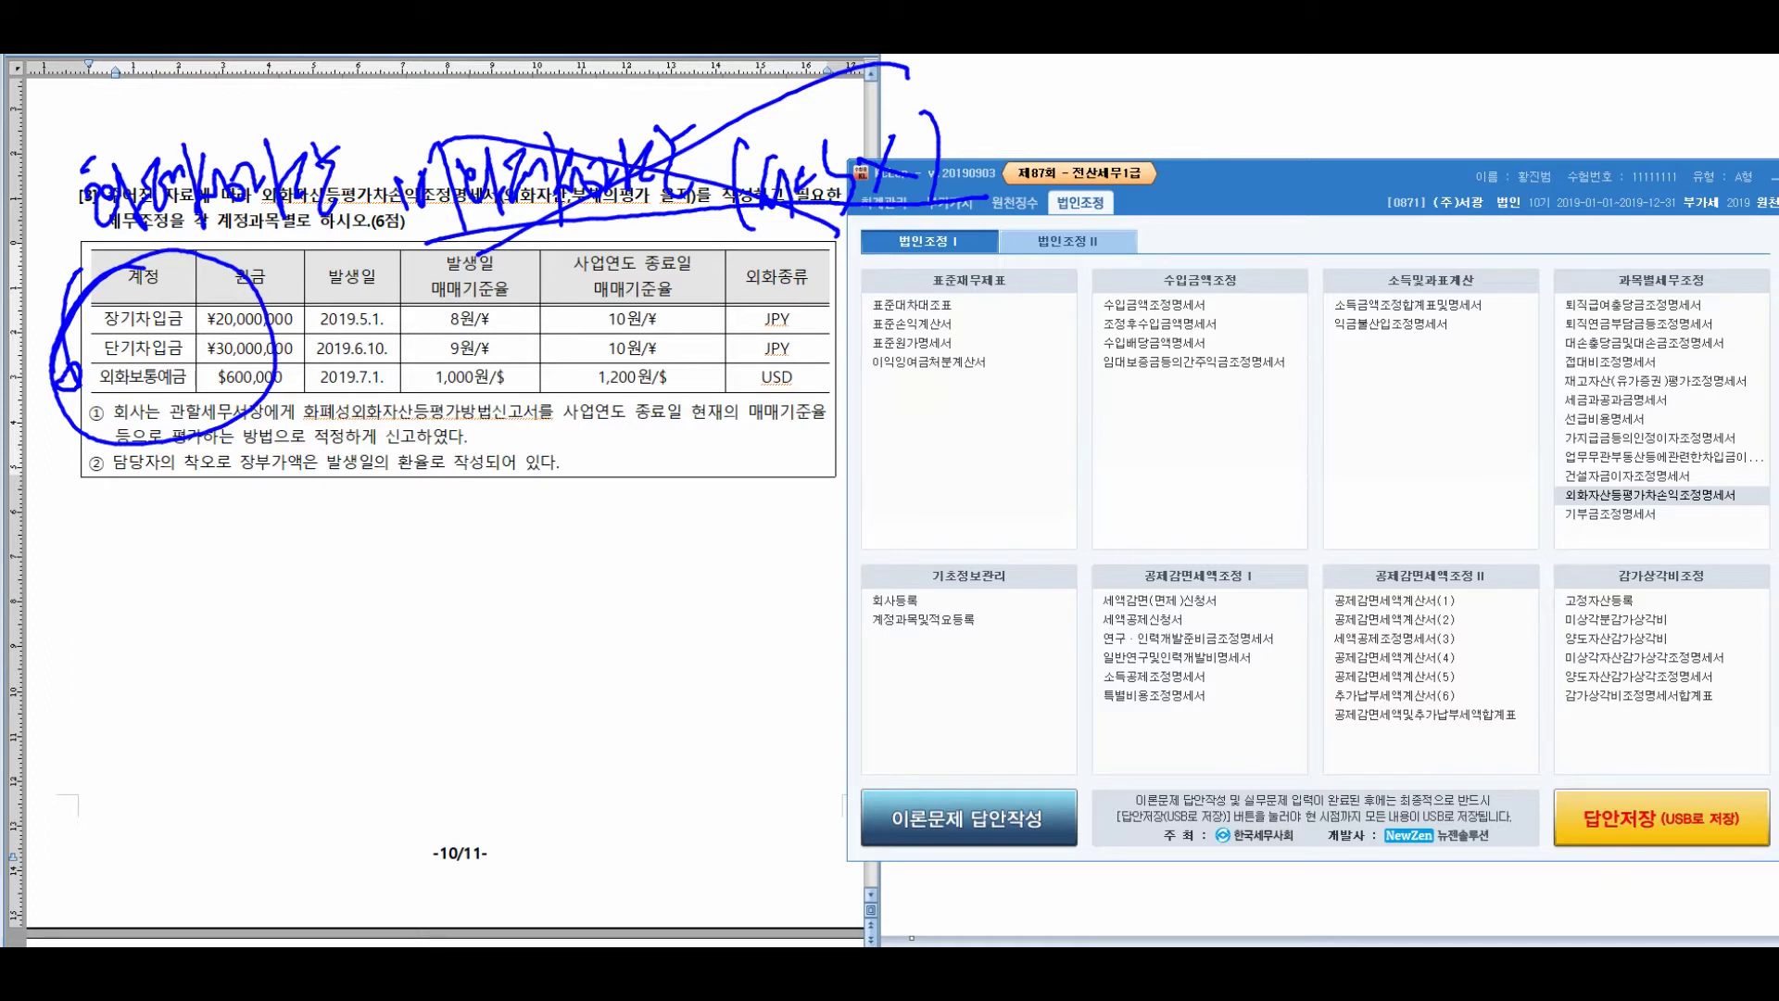
key(Escape)
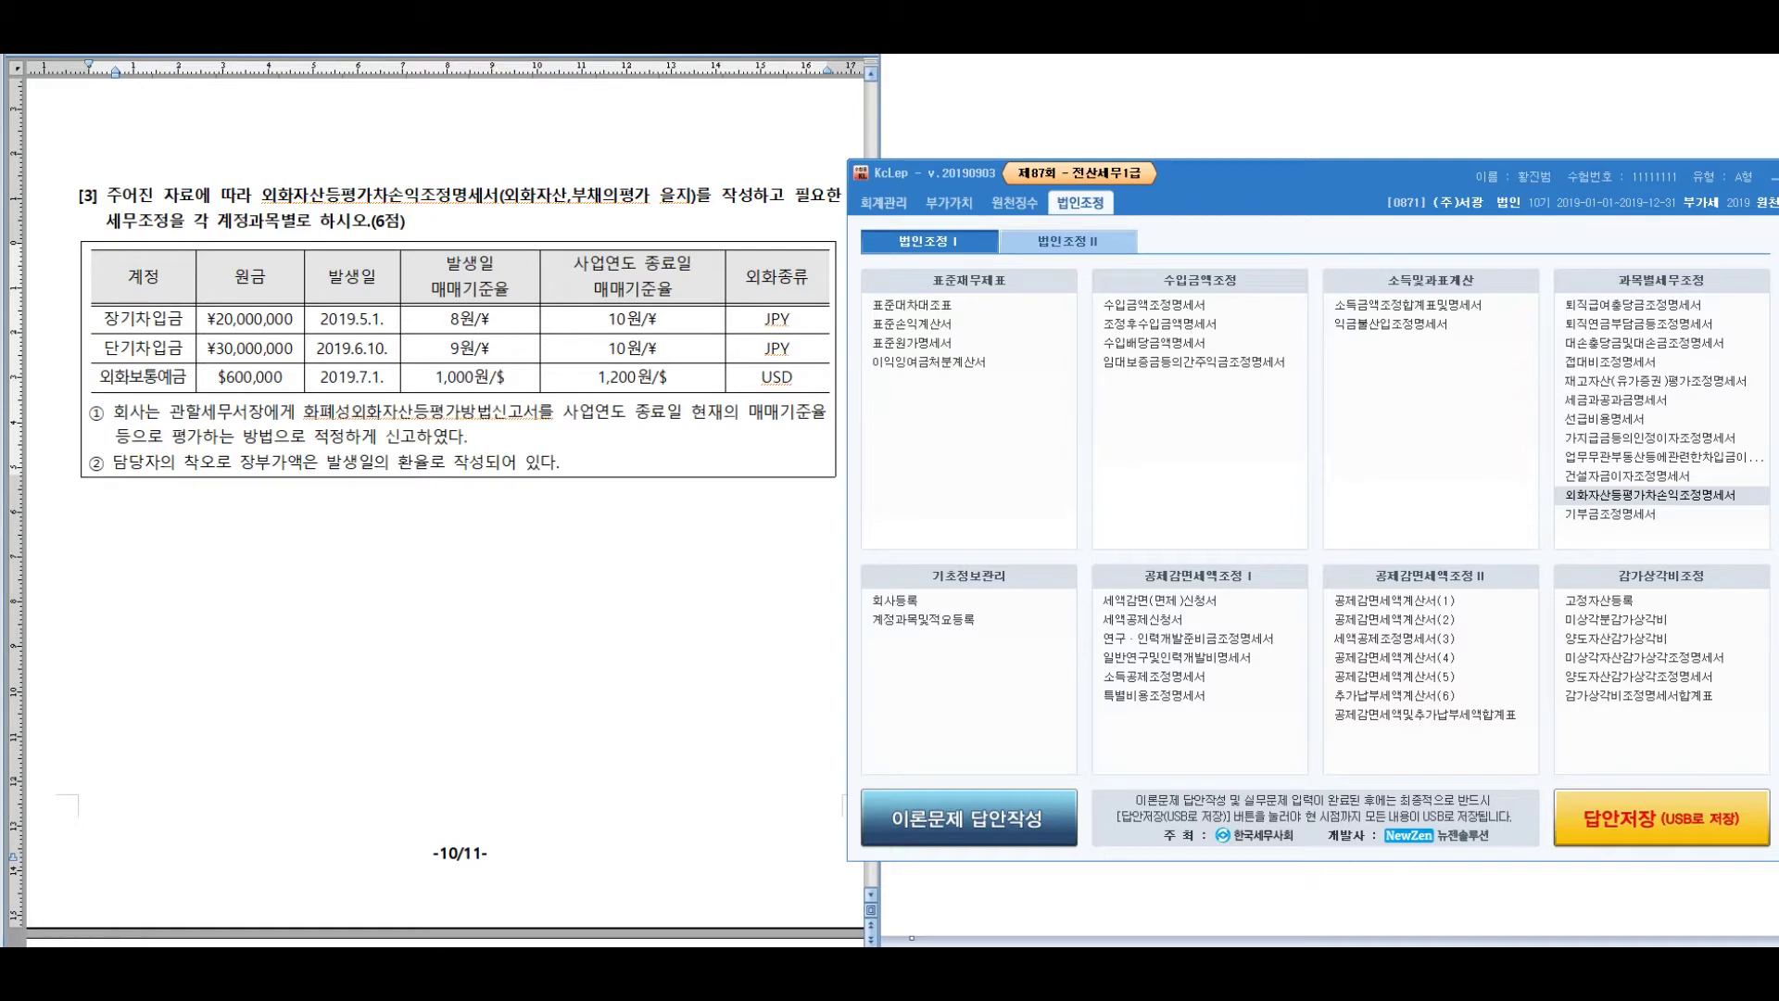
Review the 사업연도 종료일 매매기준율 values of all three accounts in the problem table
click(632, 318)
drag(632, 319, 632, 377)
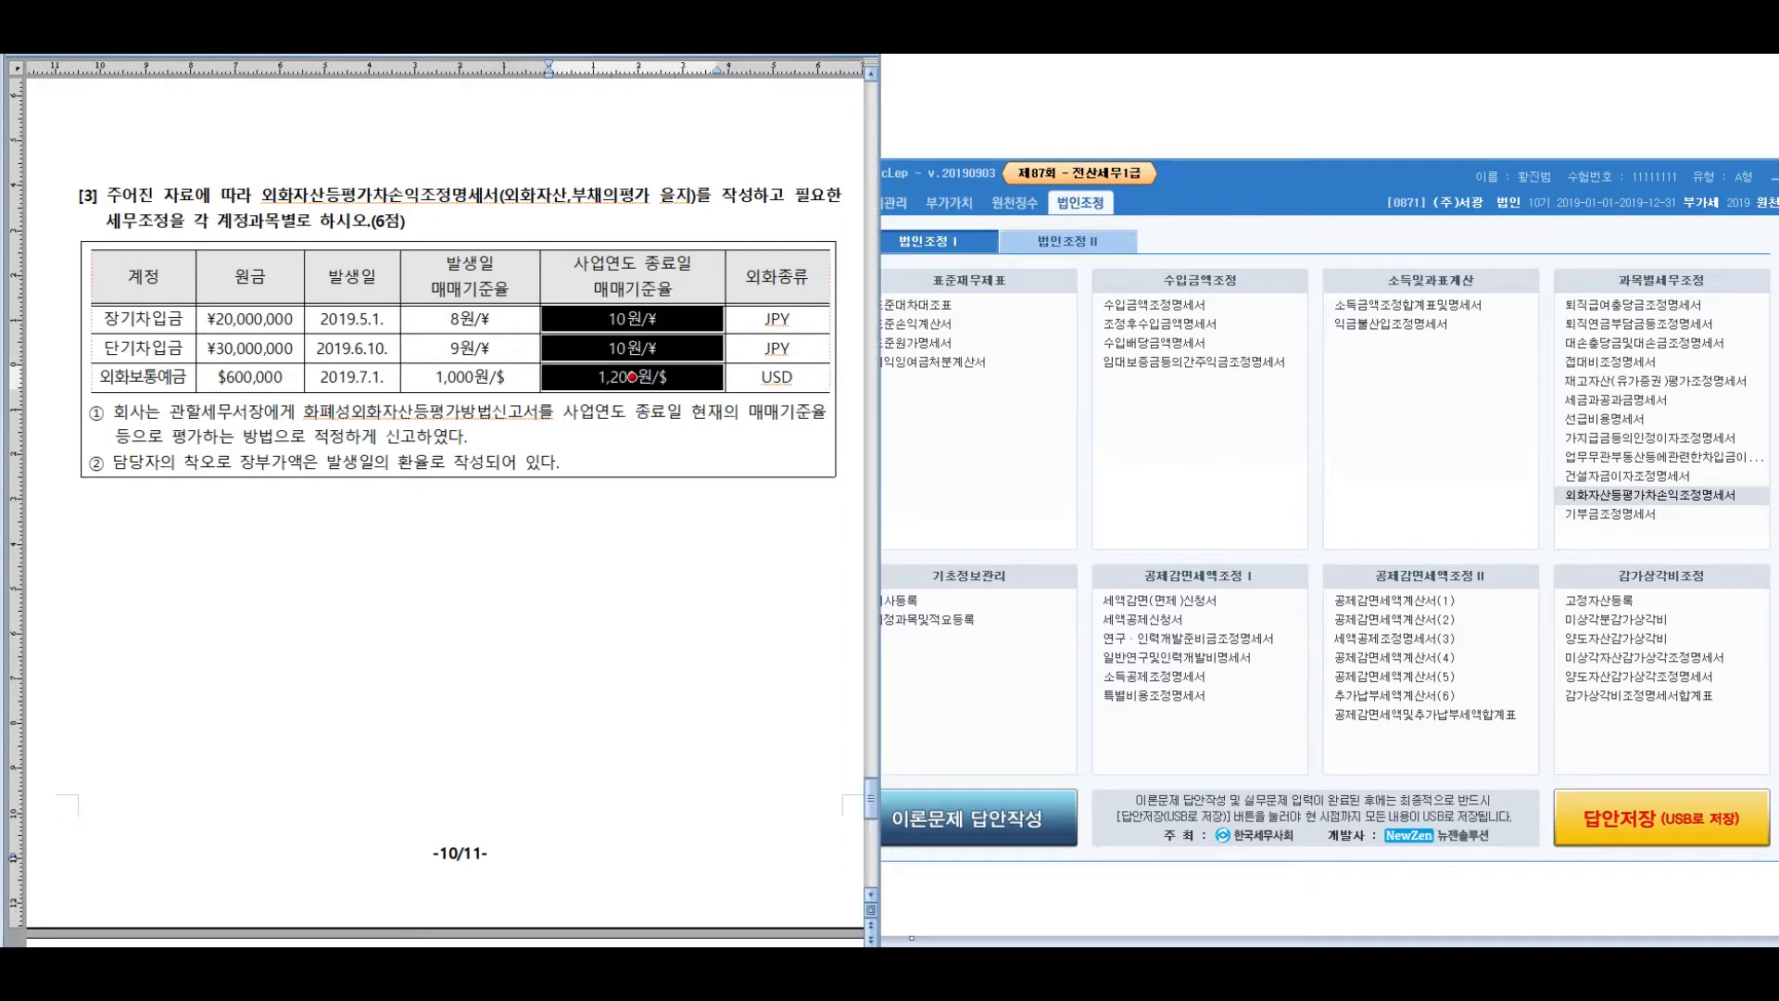
click(370, 506)
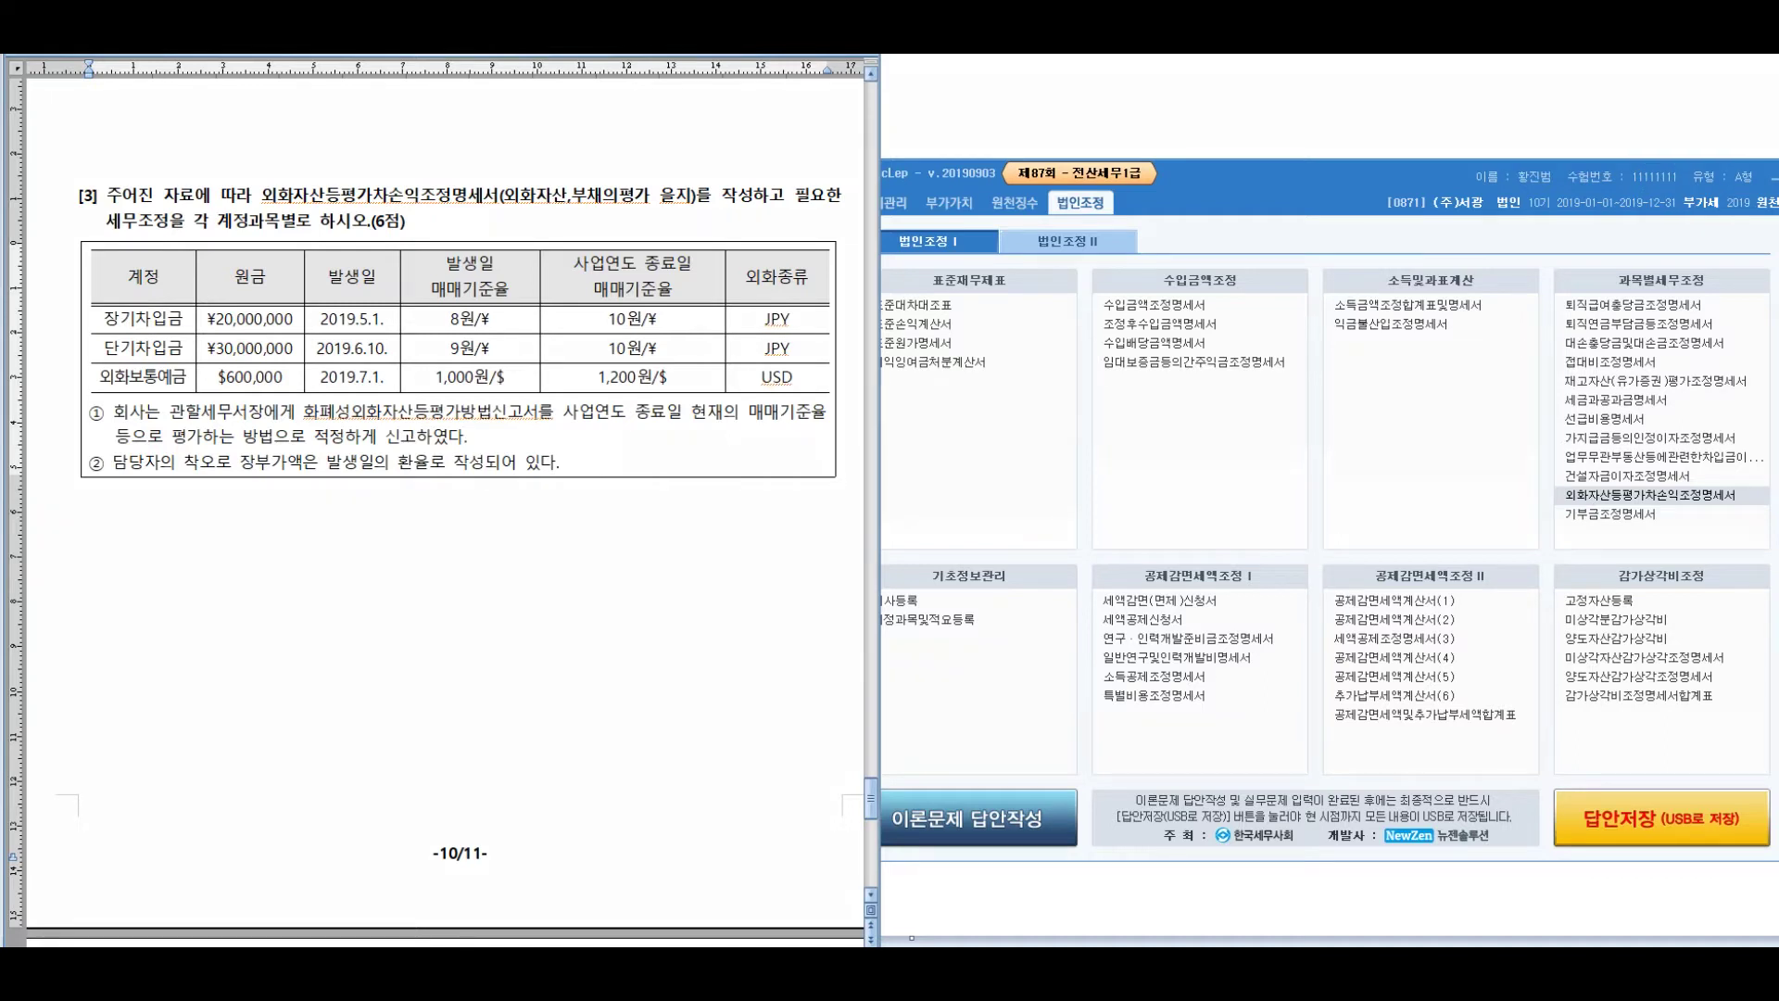
Mark note ② about the 장부가액, add freehand notes on the borrowings and deposit, and clear all markings
mouse_move(98, 434)
mouse_down()
mouse_move(113, 490)
mouse_move(97, 441)
mouse_up()
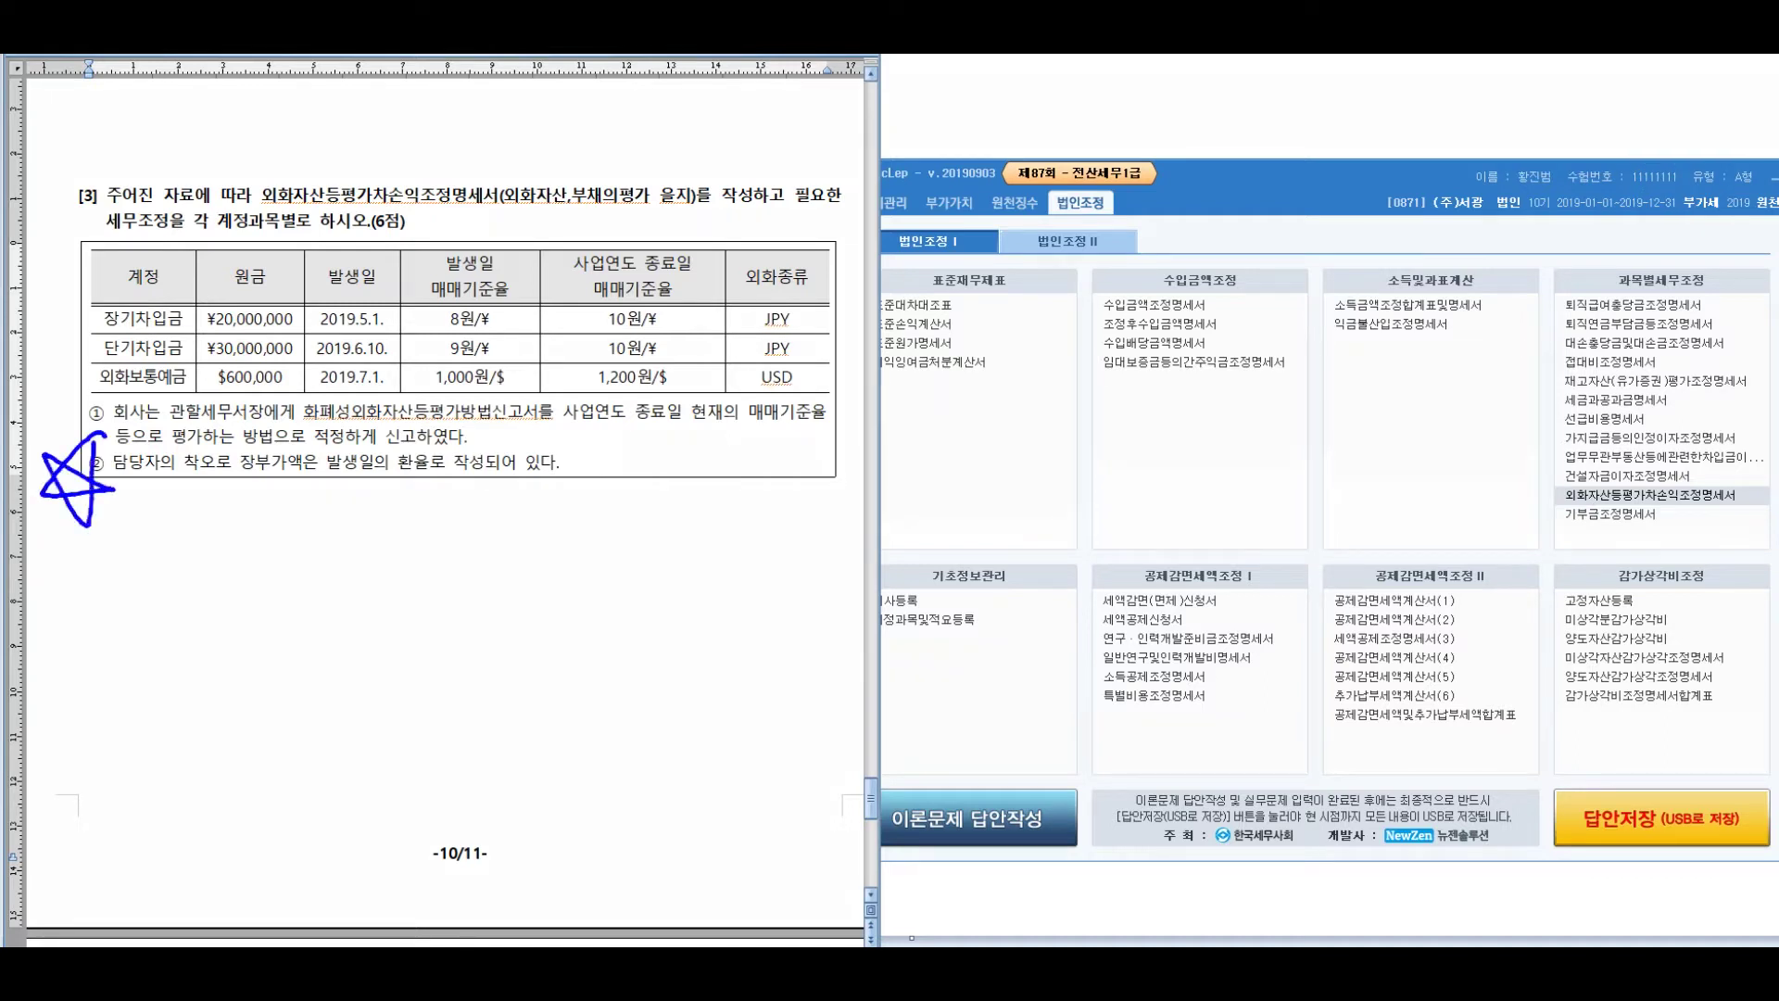
drag(135, 491, 308, 503)
mouse_move(278, 405)
mouse_down()
mouse_move(223, 505)
mouse_move(315, 407)
mouse_up()
drag(342, 496, 618, 490)
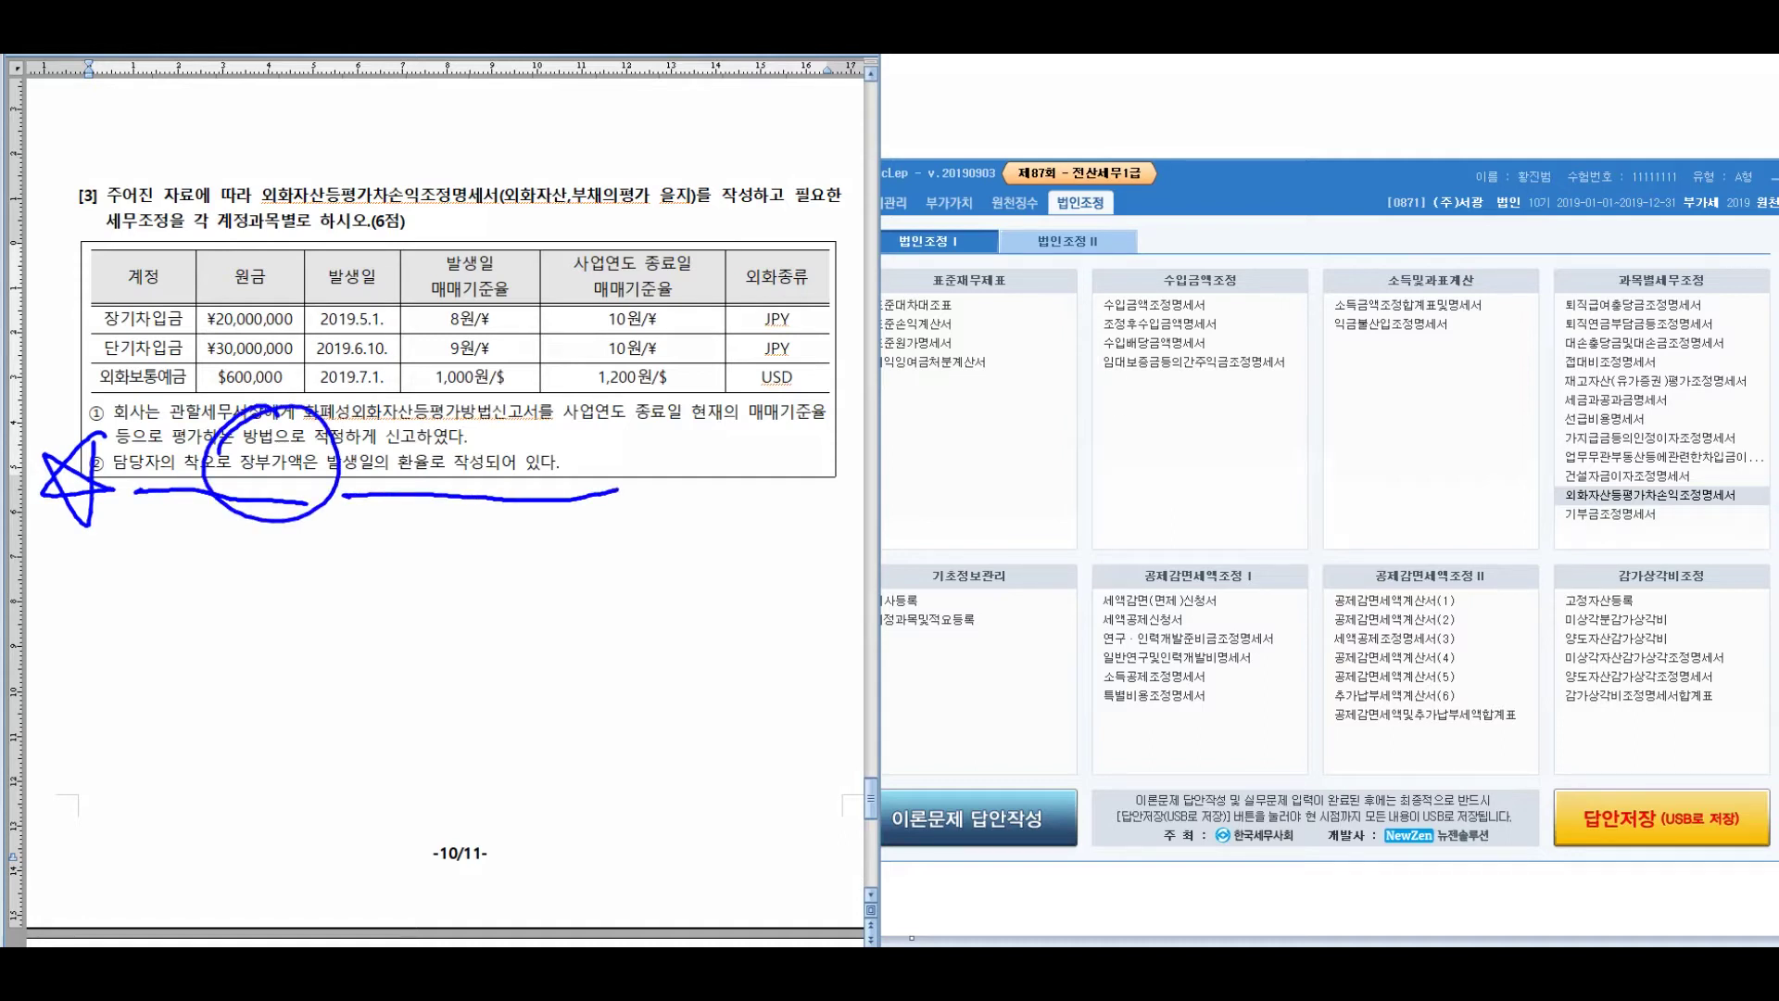
mouse_move(107, 554)
mouse_down()
mouse_move(150, 611)
mouse_move(185, 567)
mouse_move(245, 679)
mouse_up()
drag(236, 584, 309, 607)
mouse_move(311, 547)
mouse_down()
mouse_move(326, 642)
mouse_move(404, 576)
mouse_up()
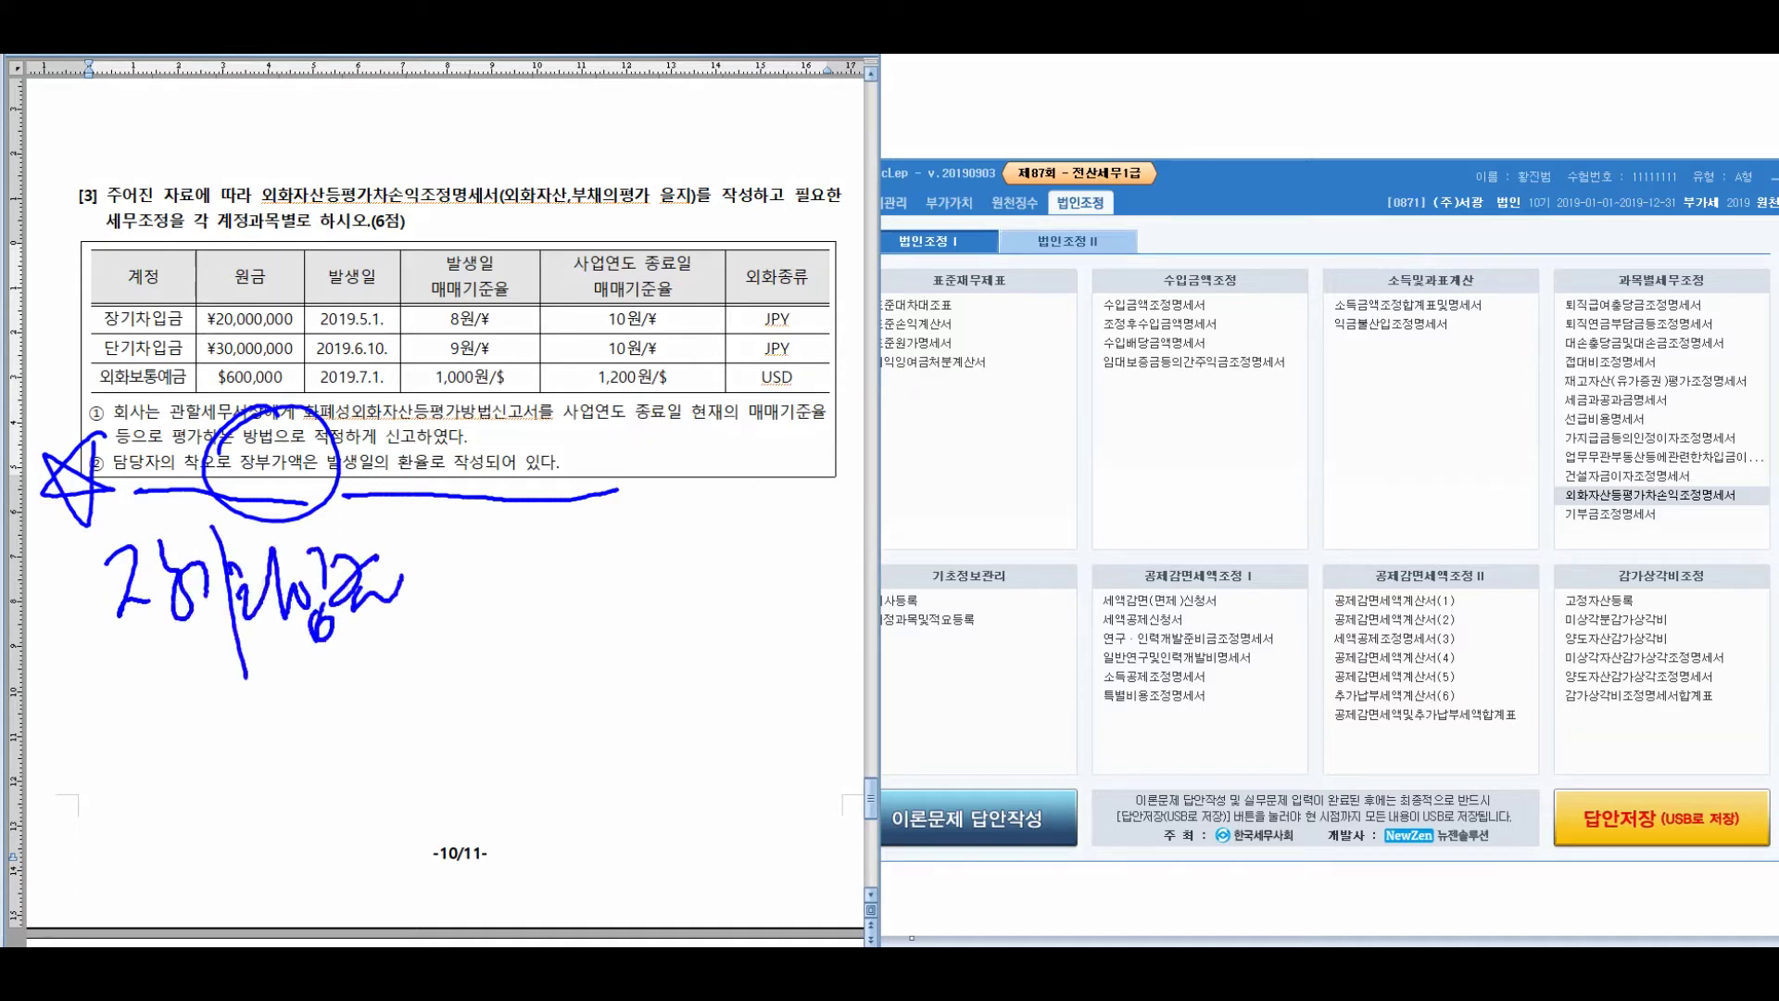
mouse_move(146, 697)
mouse_down()
mouse_move(184, 742)
mouse_move(181, 779)
mouse_up()
mouse_move(185, 686)
mouse_down()
mouse_move(215, 742)
mouse_move(239, 741)
mouse_up()
mouse_move(236, 672)
mouse_down()
mouse_move(292, 815)
mouse_move(296, 765)
mouse_up()
drag(301, 700, 343, 737)
mouse_move(338, 667)
mouse_down()
mouse_move(364, 700)
mouse_move(357, 770)
mouse_up()
mouse_move(375, 672)
mouse_down()
mouse_move(403, 704)
mouse_move(443, 709)
mouse_up()
drag(264, 834, 269, 866)
drag(278, 825, 319, 913)
mouse_move(332, 814)
mouse_down()
mouse_move(334, 888)
mouse_move(423, 843)
mouse_move(464, 783)
mouse_move(496, 876)
mouse_up()
drag(484, 808, 536, 781)
drag(449, 547, 556, 826)
mouse_move(547, 639)
mouse_down()
mouse_move(567, 672)
mouse_move(607, 619)
mouse_move(644, 638)
mouse_up()
mouse_move(665, 604)
mouse_down()
mouse_move(679, 647)
mouse_move(741, 584)
mouse_up()
mouse_move(626, 687)
mouse_down()
mouse_move(641, 758)
mouse_move(684, 723)
mouse_up()
drag(664, 746, 695, 755)
mouse_move(714, 700)
mouse_down()
mouse_move(734, 749)
mouse_move(755, 752)
mouse_up()
drag(786, 663, 862, 640)
mouse_move(794, 685)
mouse_down()
mouse_move(854, 666)
mouse_move(848, 681)
mouse_up()
mouse_move(921, 505)
mouse_down()
mouse_move(921, 565)
mouse_move(973, 567)
mouse_up()
mouse_move(993, 491)
mouse_down()
mouse_move(960, 607)
mouse_move(1001, 576)
mouse_up()
drag(1012, 517, 1029, 593)
drag(1080, 505, 1094, 556)
mouse_move(1093, 515)
mouse_down()
mouse_move(1117, 567)
mouse_move(1138, 545)
mouse_up()
mouse_move(1117, 542)
mouse_down()
mouse_move(1147, 585)
mouse_move(1149, 567)
mouse_up()
drag(1159, 517, 1196, 573)
drag(1203, 500, 1268, 564)
drag(1270, 496, 1291, 542)
drag(1284, 501, 1342, 510)
mouse_move(1339, 473)
mouse_down()
mouse_move(1380, 519)
mouse_move(1353, 639)
mouse_up()
mouse_move(1395, 491)
mouse_down()
mouse_move(1414, 519)
mouse_move(1455, 465)
mouse_up()
mouse_move(1432, 486)
mouse_down()
mouse_move(1455, 552)
mouse_move(1474, 524)
mouse_up()
drag(1473, 487, 1531, 538)
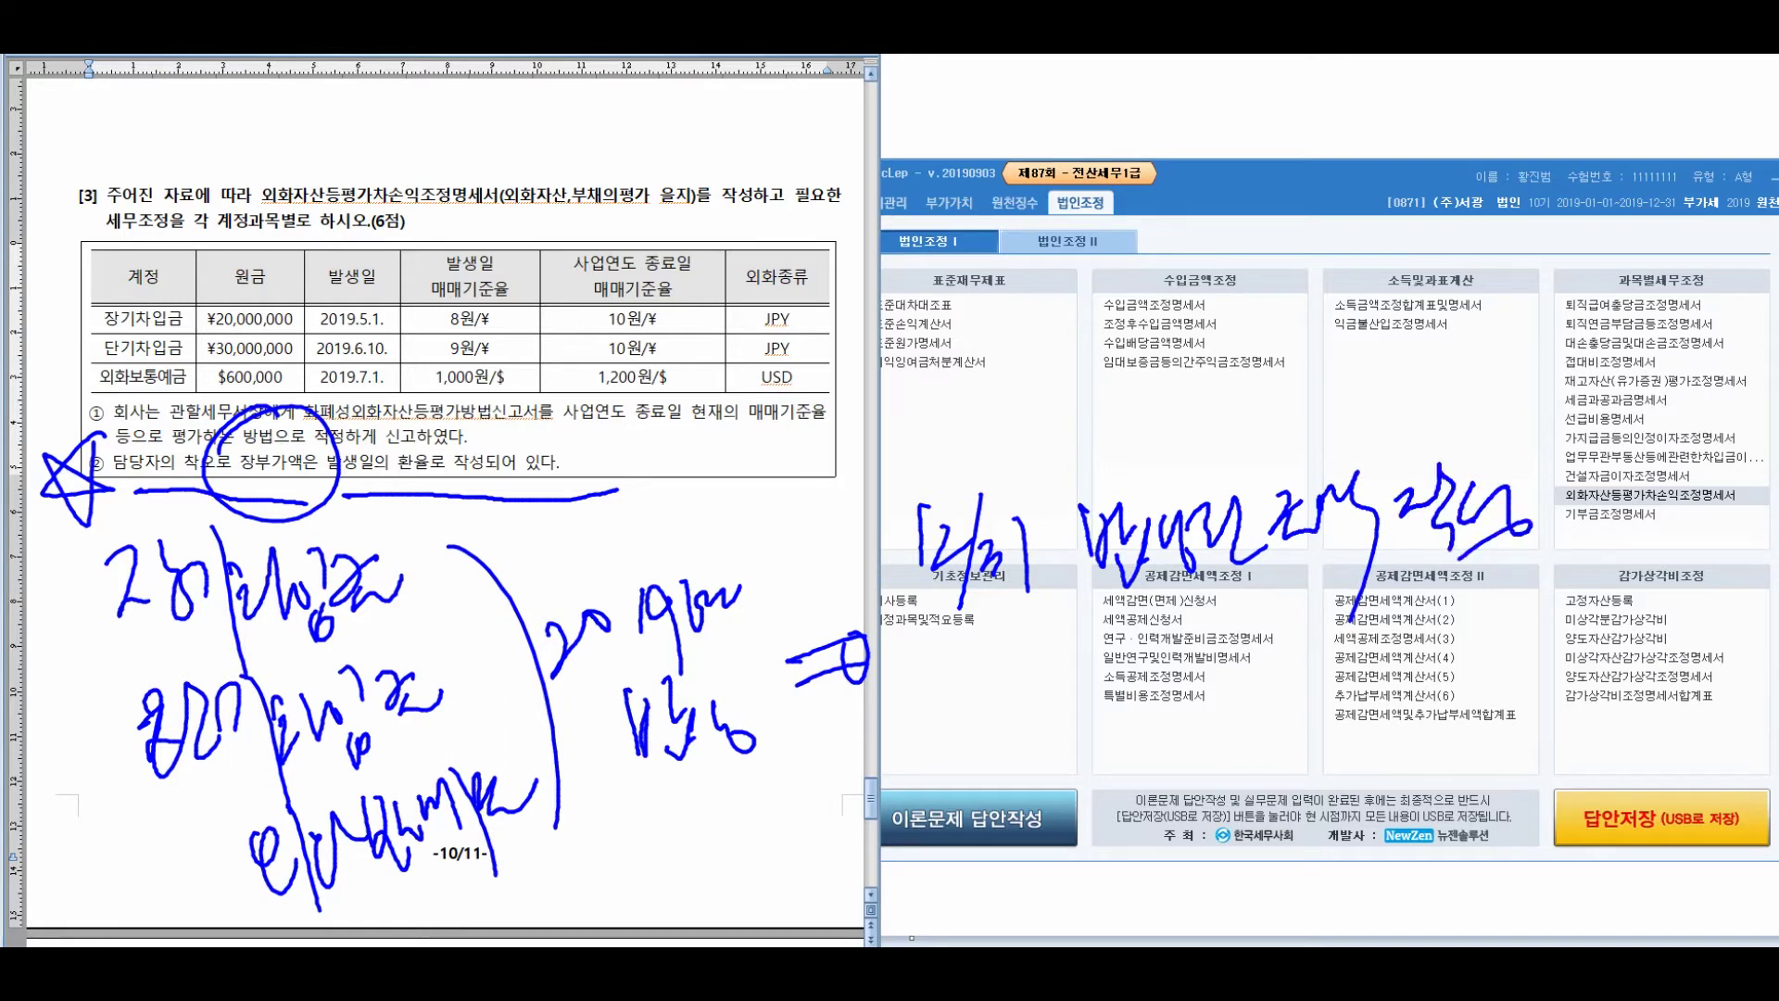
drag(959, 653, 958, 698)
mouse_move(946, 702)
mouse_down()
mouse_move(996, 713)
mouse_move(935, 667)
mouse_up()
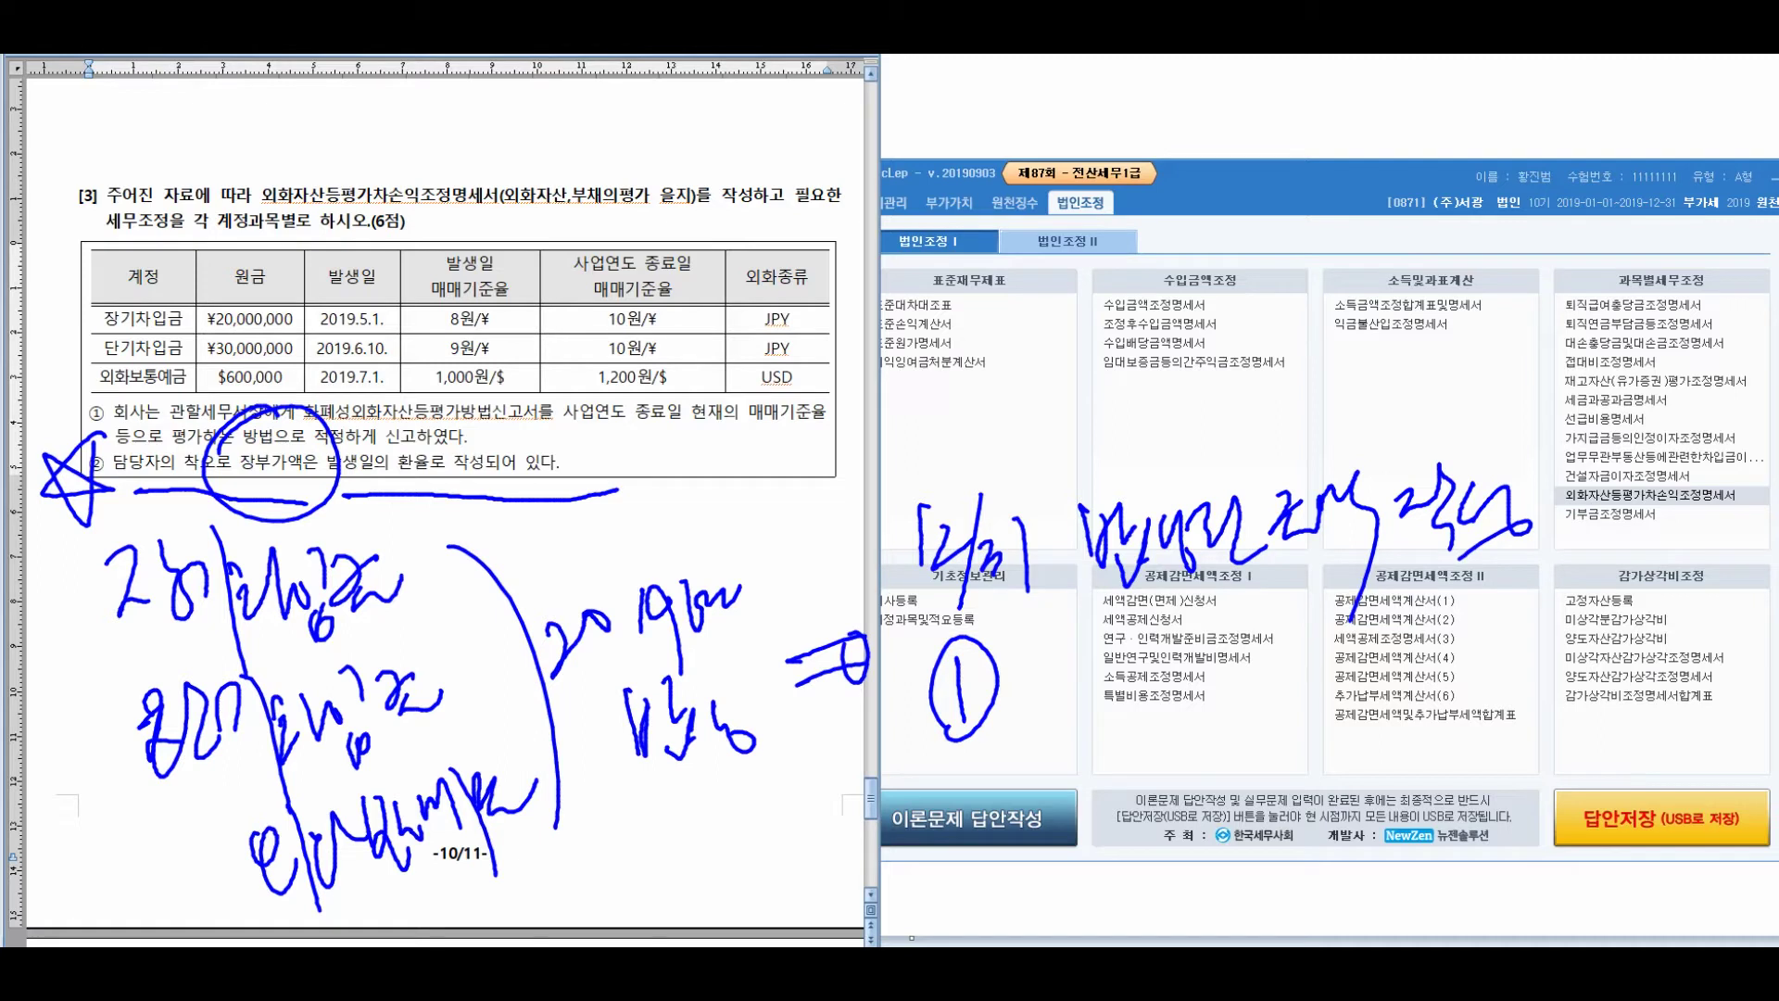
drag(1057, 647, 1082, 688)
mouse_move(1095, 642)
mouse_down()
mouse_move(1123, 726)
mouse_move(1183, 704)
mouse_up()
mouse_move(1195, 640)
mouse_down()
mouse_move(1205, 700)
mouse_move(1253, 723)
mouse_up()
drag(1233, 653, 1166, 724)
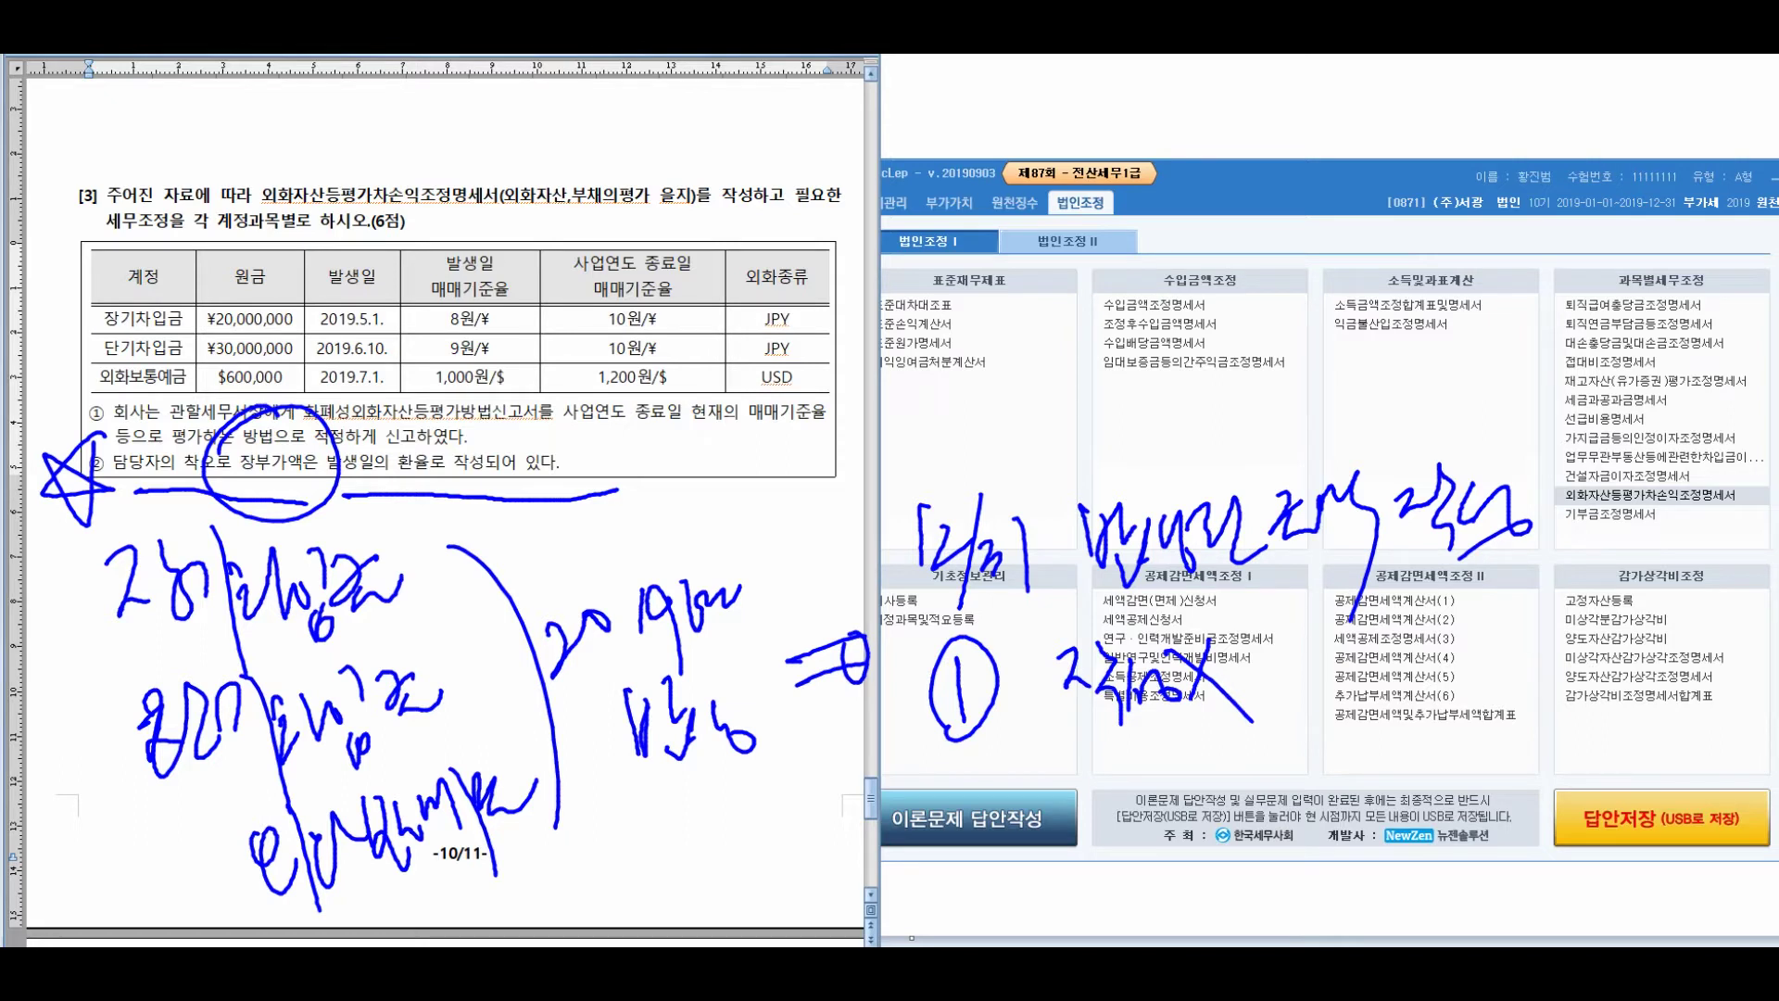
mouse_move(942, 825)
mouse_down()
mouse_move(955, 854)
mouse_move(997, 871)
mouse_up()
mouse_move(973, 795)
mouse_down()
mouse_move(904, 839)
mouse_move(964, 790)
mouse_up()
mouse_move(1099, 805)
mouse_down()
mouse_move(1127, 857)
mouse_move(1176, 823)
mouse_move(1179, 860)
mouse_up()
mouse_move(1195, 790)
mouse_down()
mouse_move(1216, 843)
mouse_move(1238, 844)
mouse_up()
drag(1275, 810, 1472, 738)
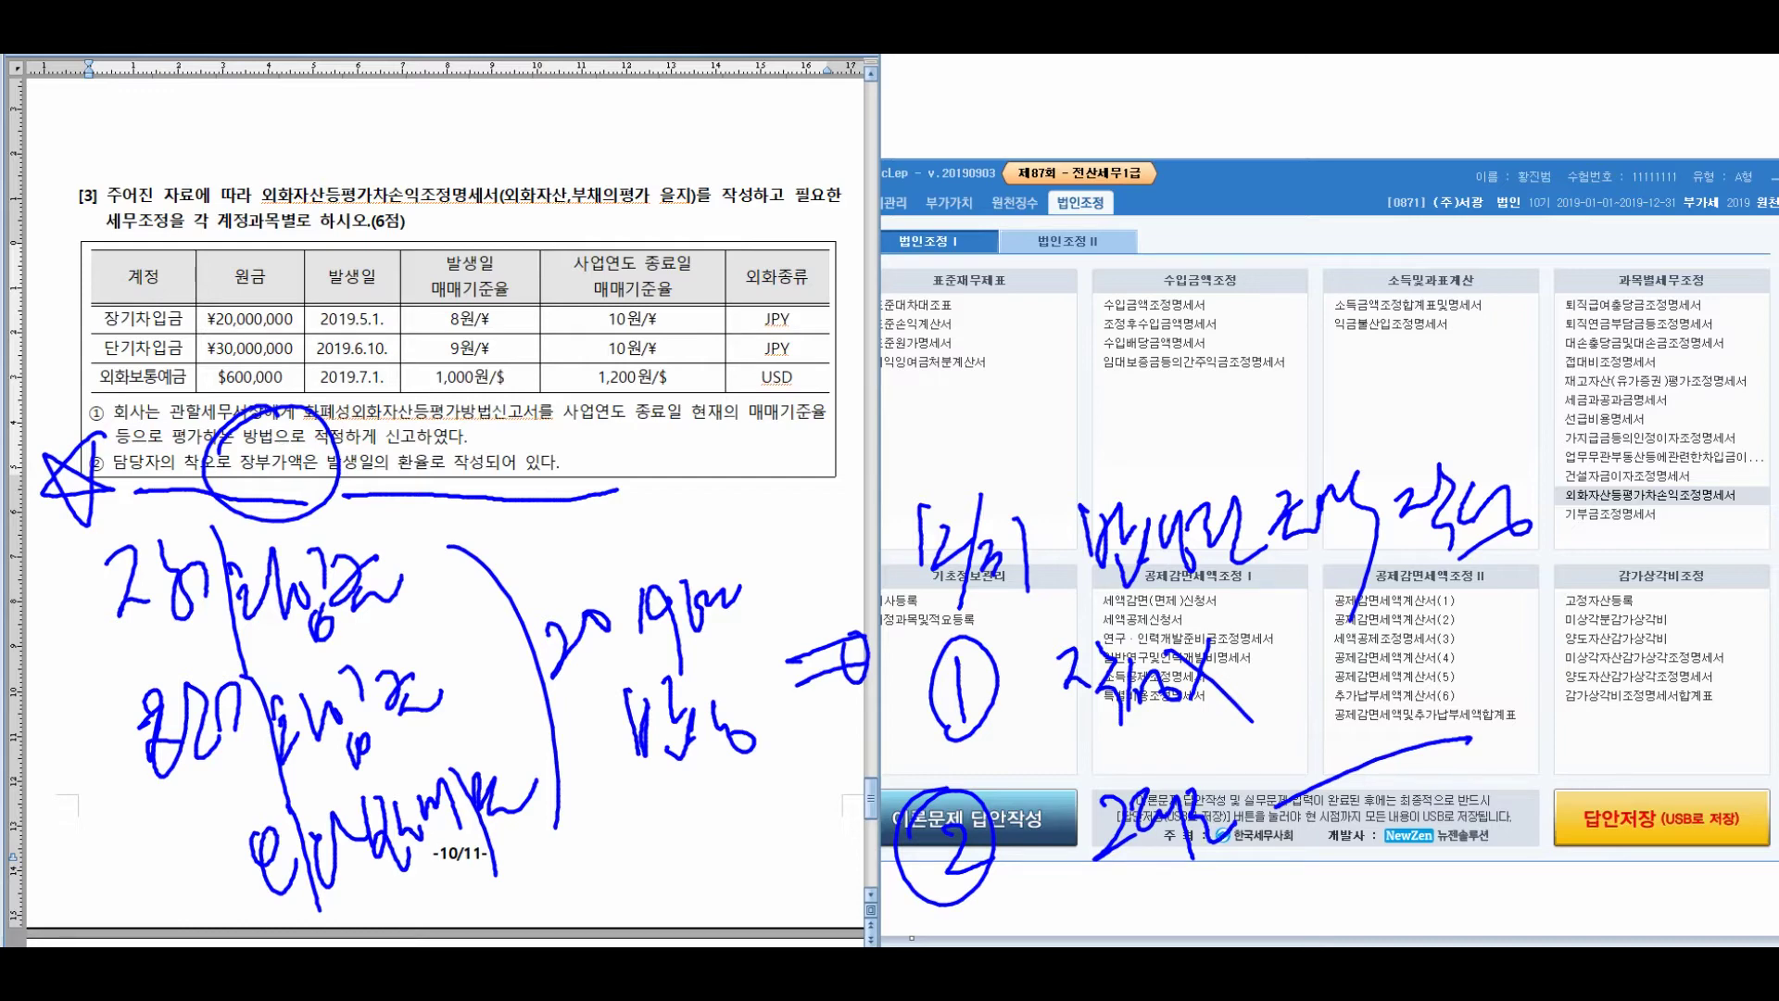
drag(1472, 602, 1499, 846)
mouse_move(1516, 653)
mouse_down()
mouse_move(1564, 628)
mouse_move(1599, 700)
mouse_up()
mouse_move(1610, 623)
mouse_down()
mouse_move(1609, 684)
mouse_move(1655, 701)
mouse_up()
drag(1487, 821, 1669, 590)
drag(1462, 582, 1611, 676)
drag(1624, 684, 1688, 834)
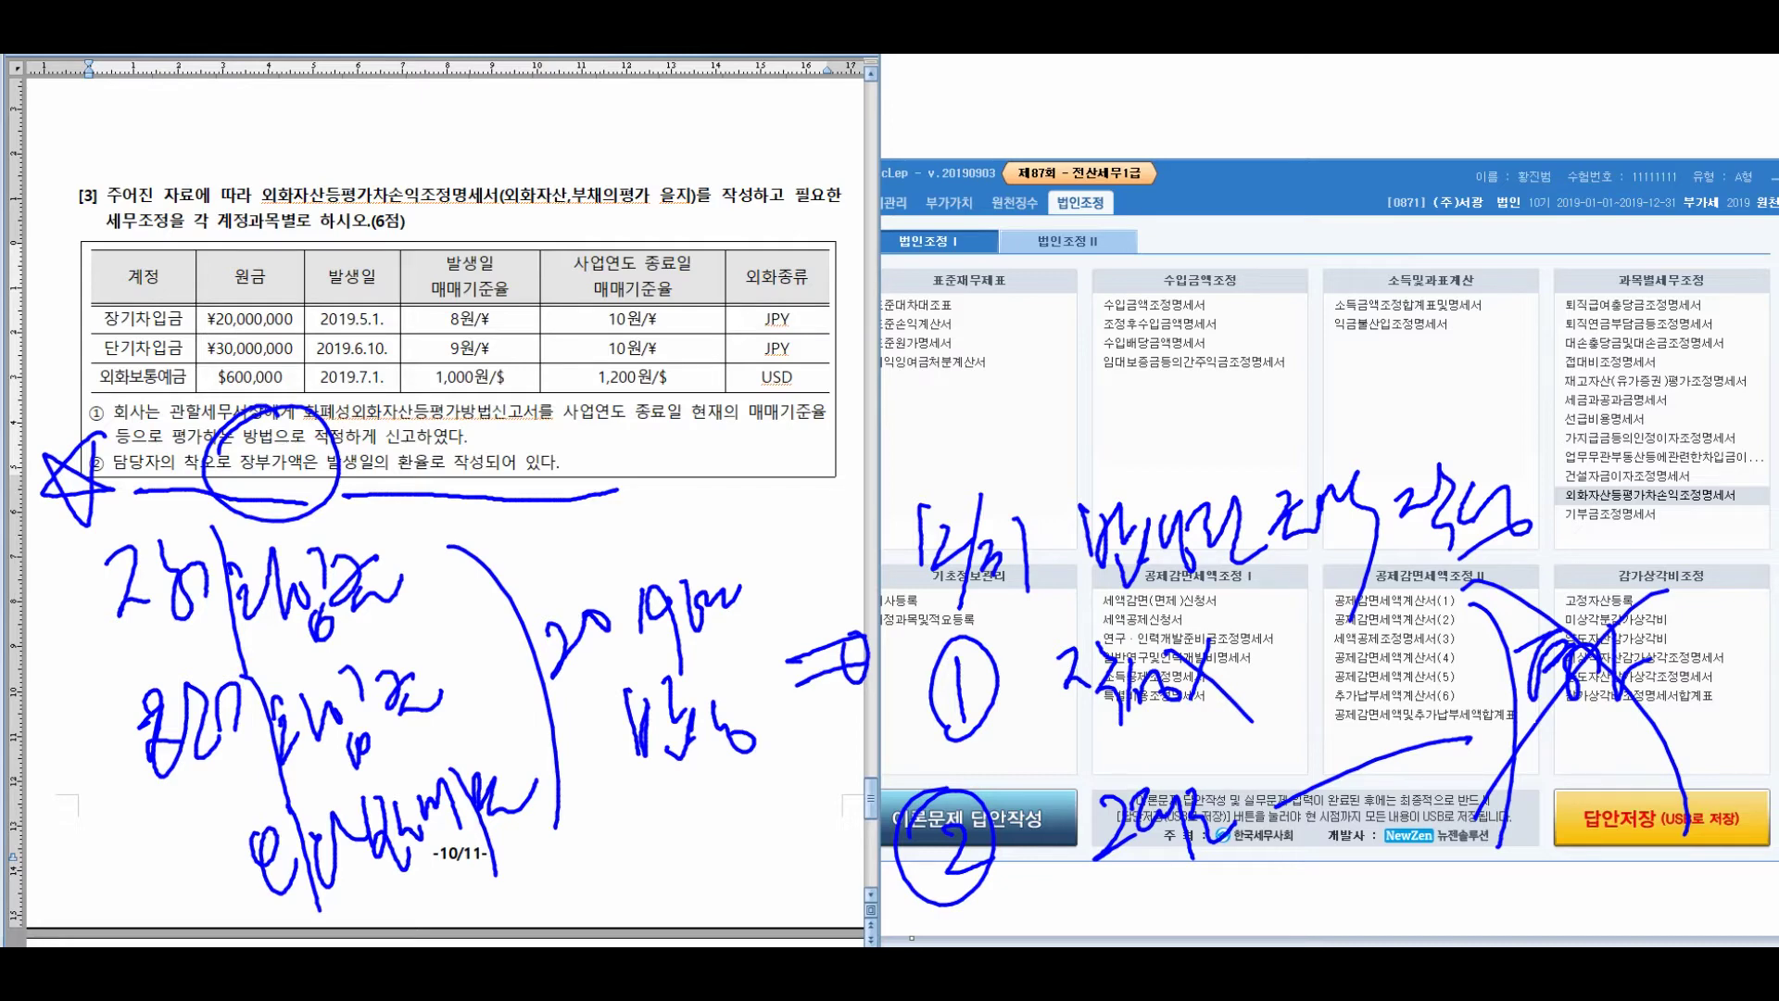
key(Escape)
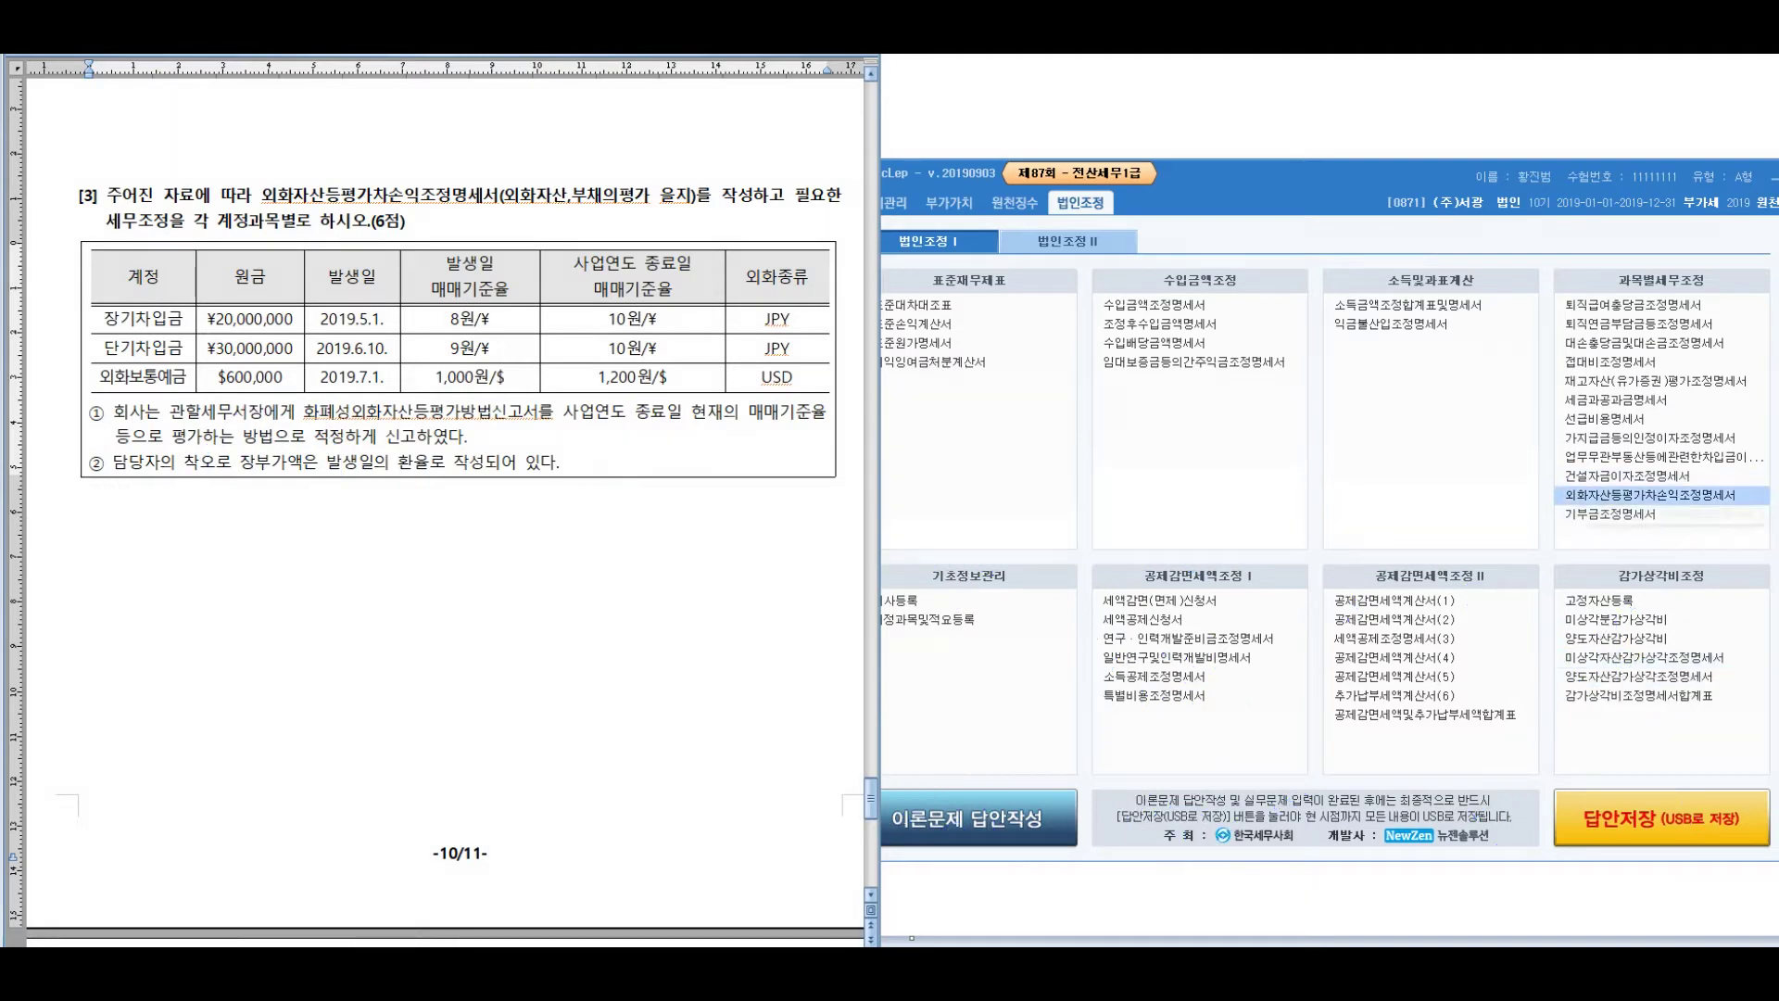
Open the 외화자산등평가차손익조정명세서 form and enter a USD asset of 600,000 with a 장부가액 적용환율 of 1,000
click(1649, 495)
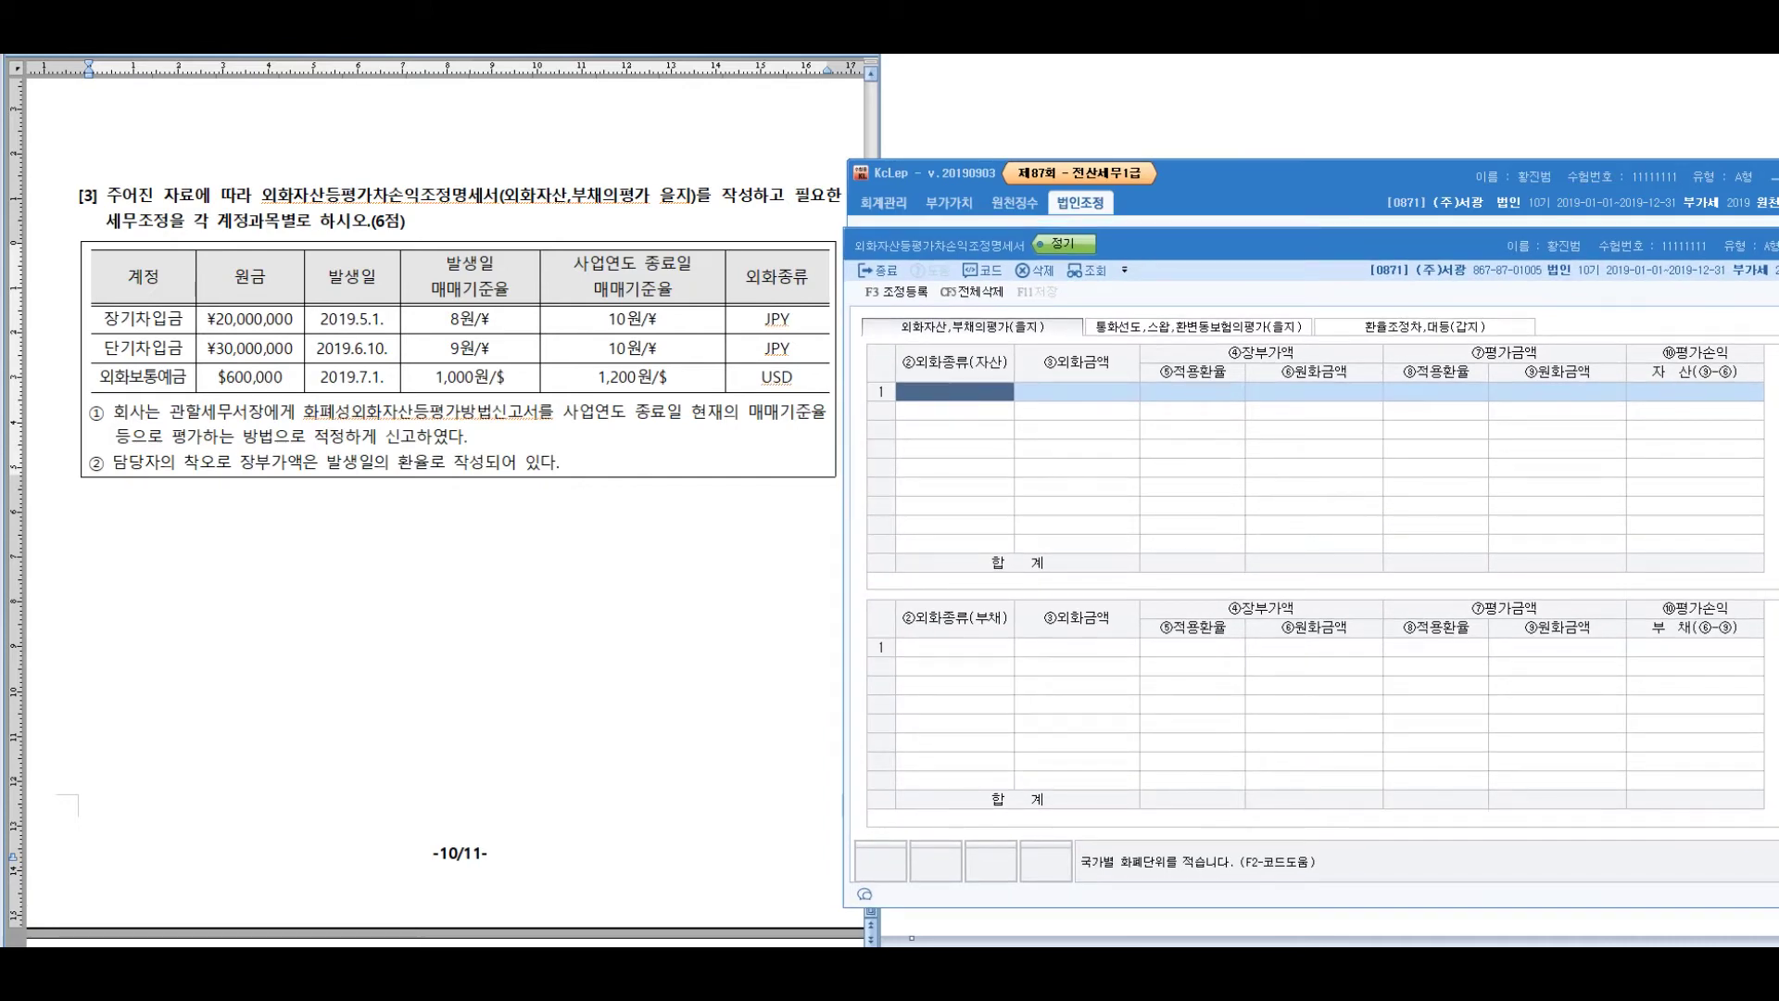
text(ㅋ)
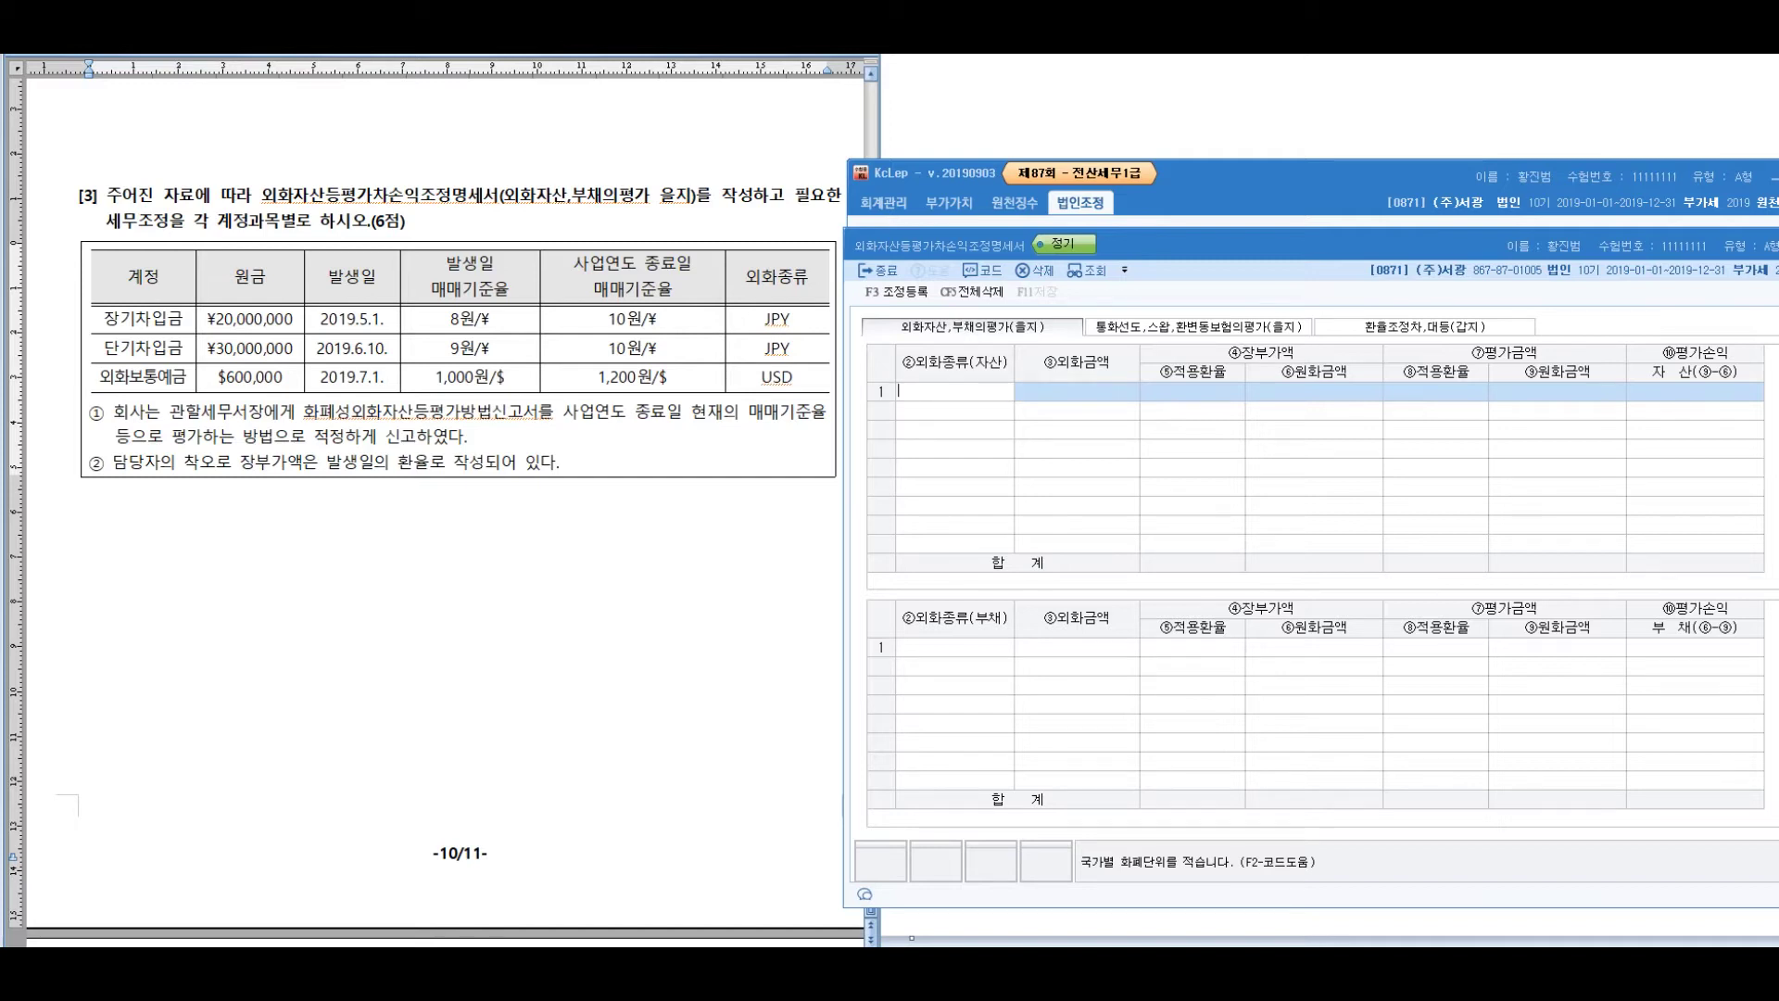
text(USD)
key(Return)
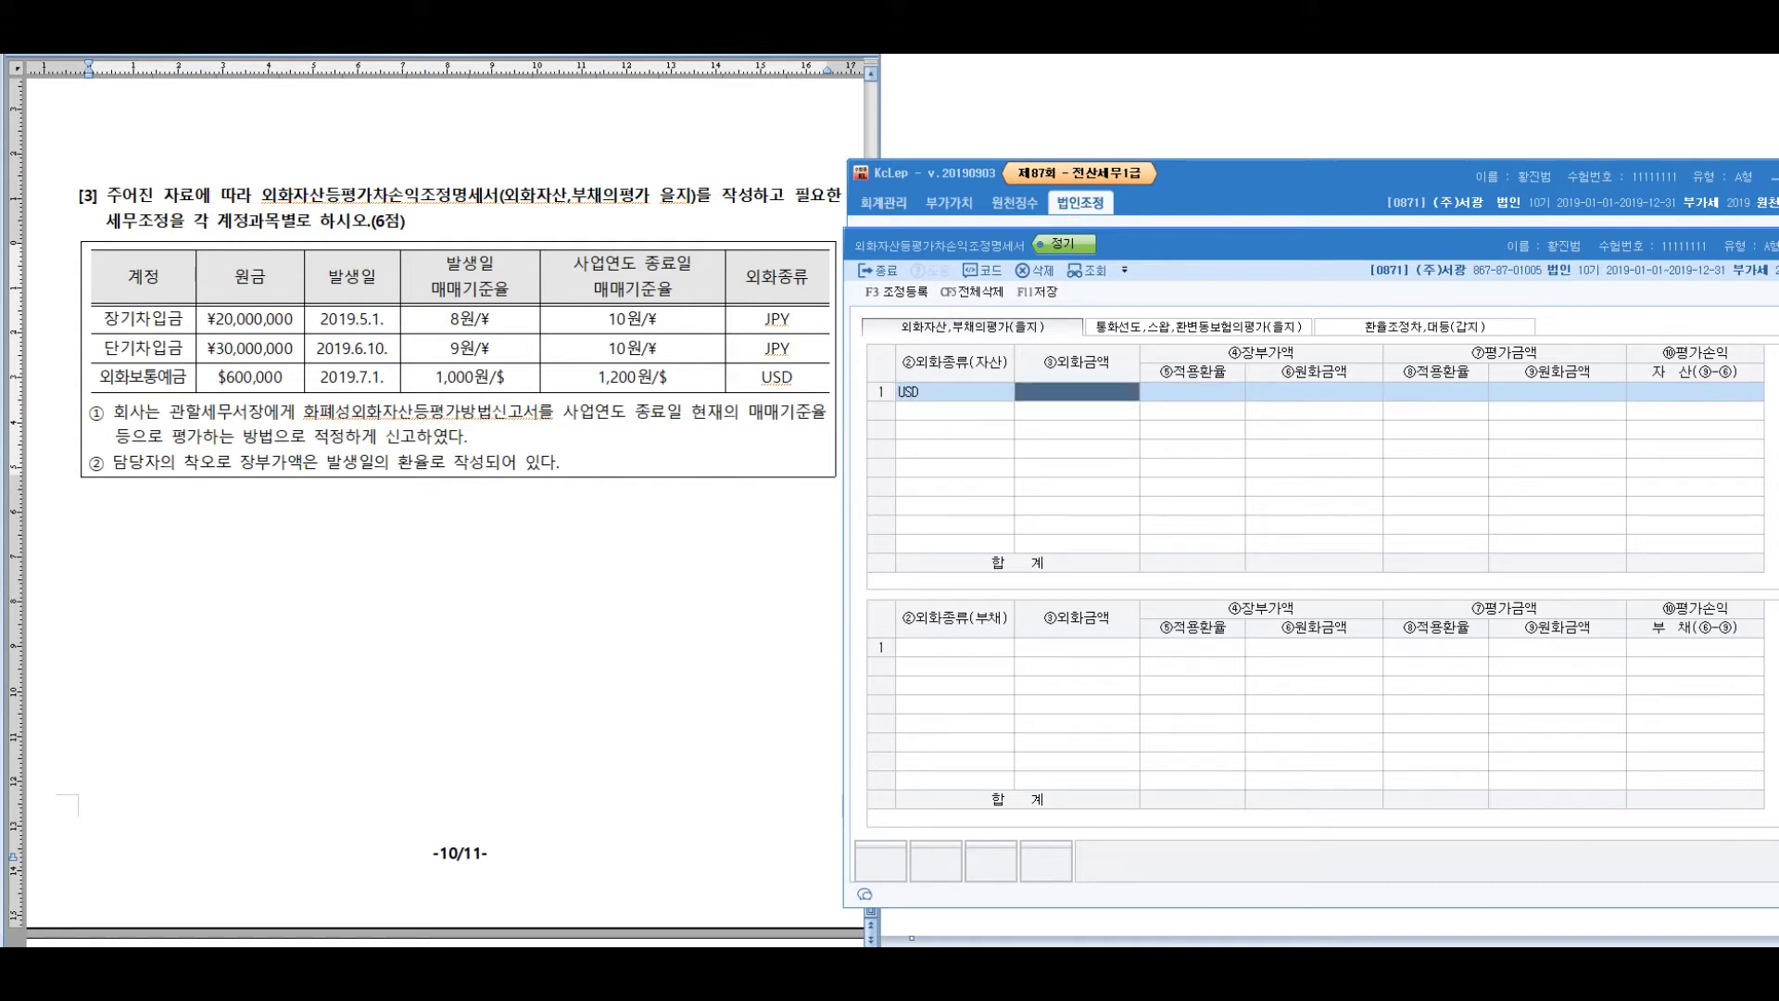
text(6000000.00)
key(Return)
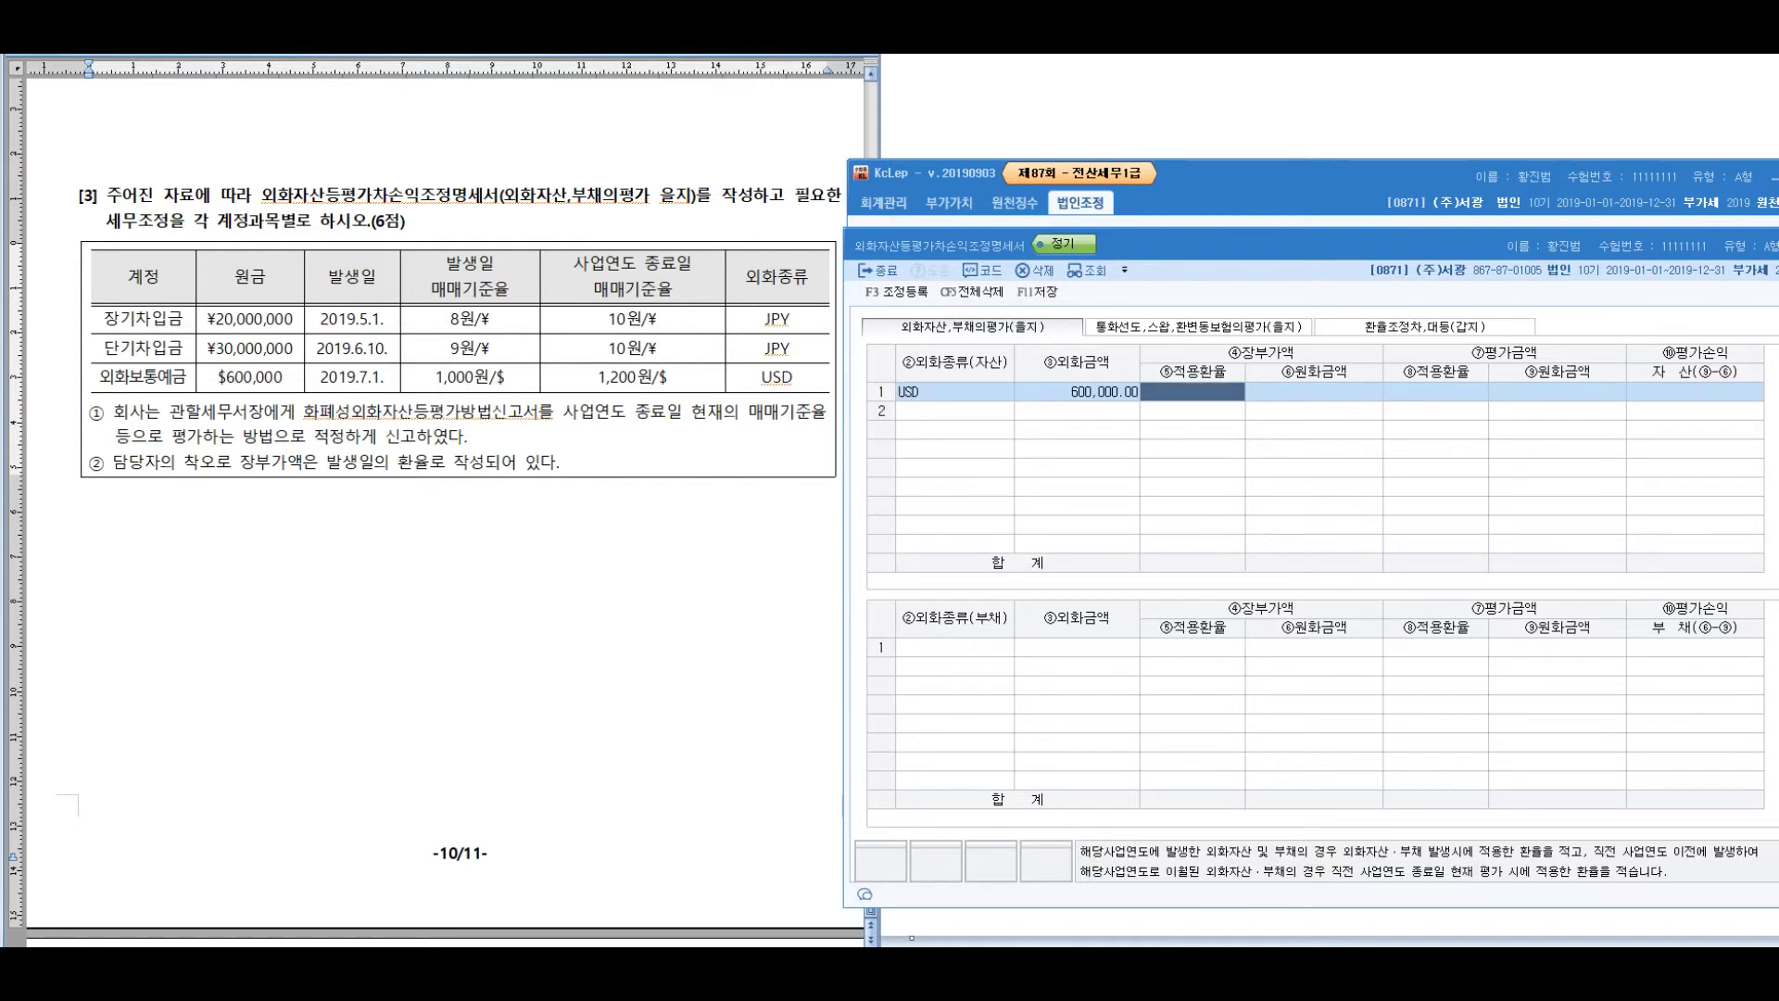
text(1000)
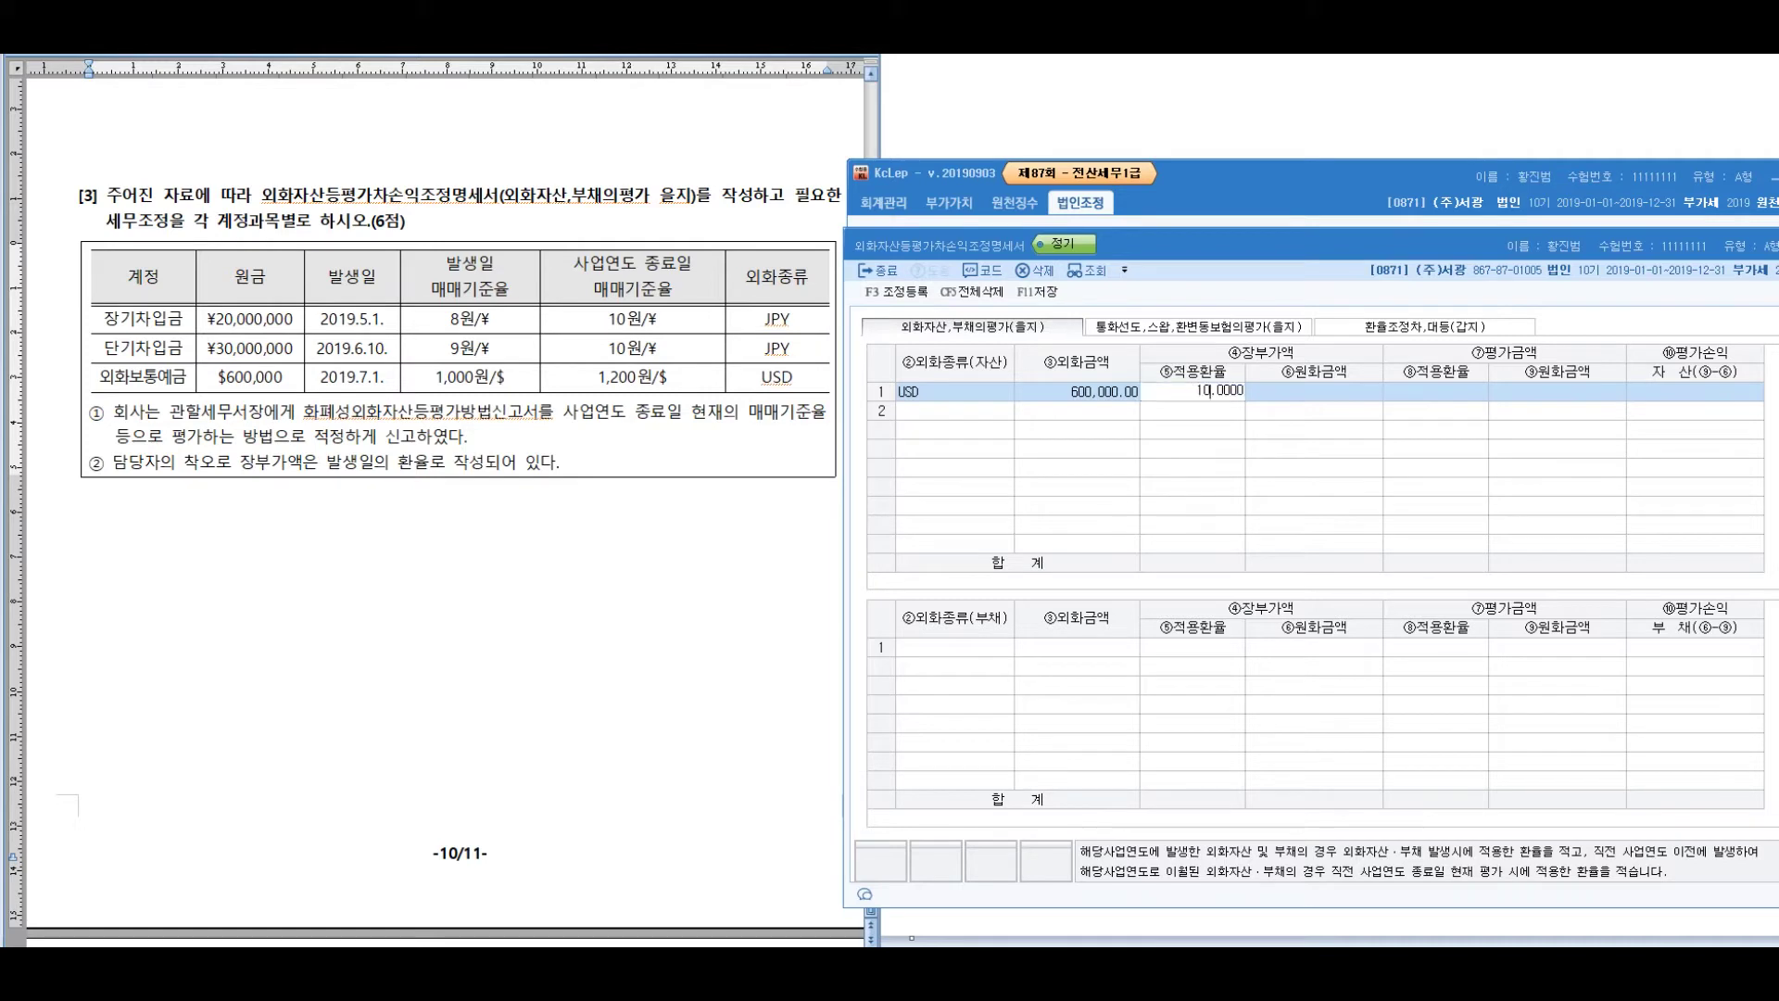
key(Return)
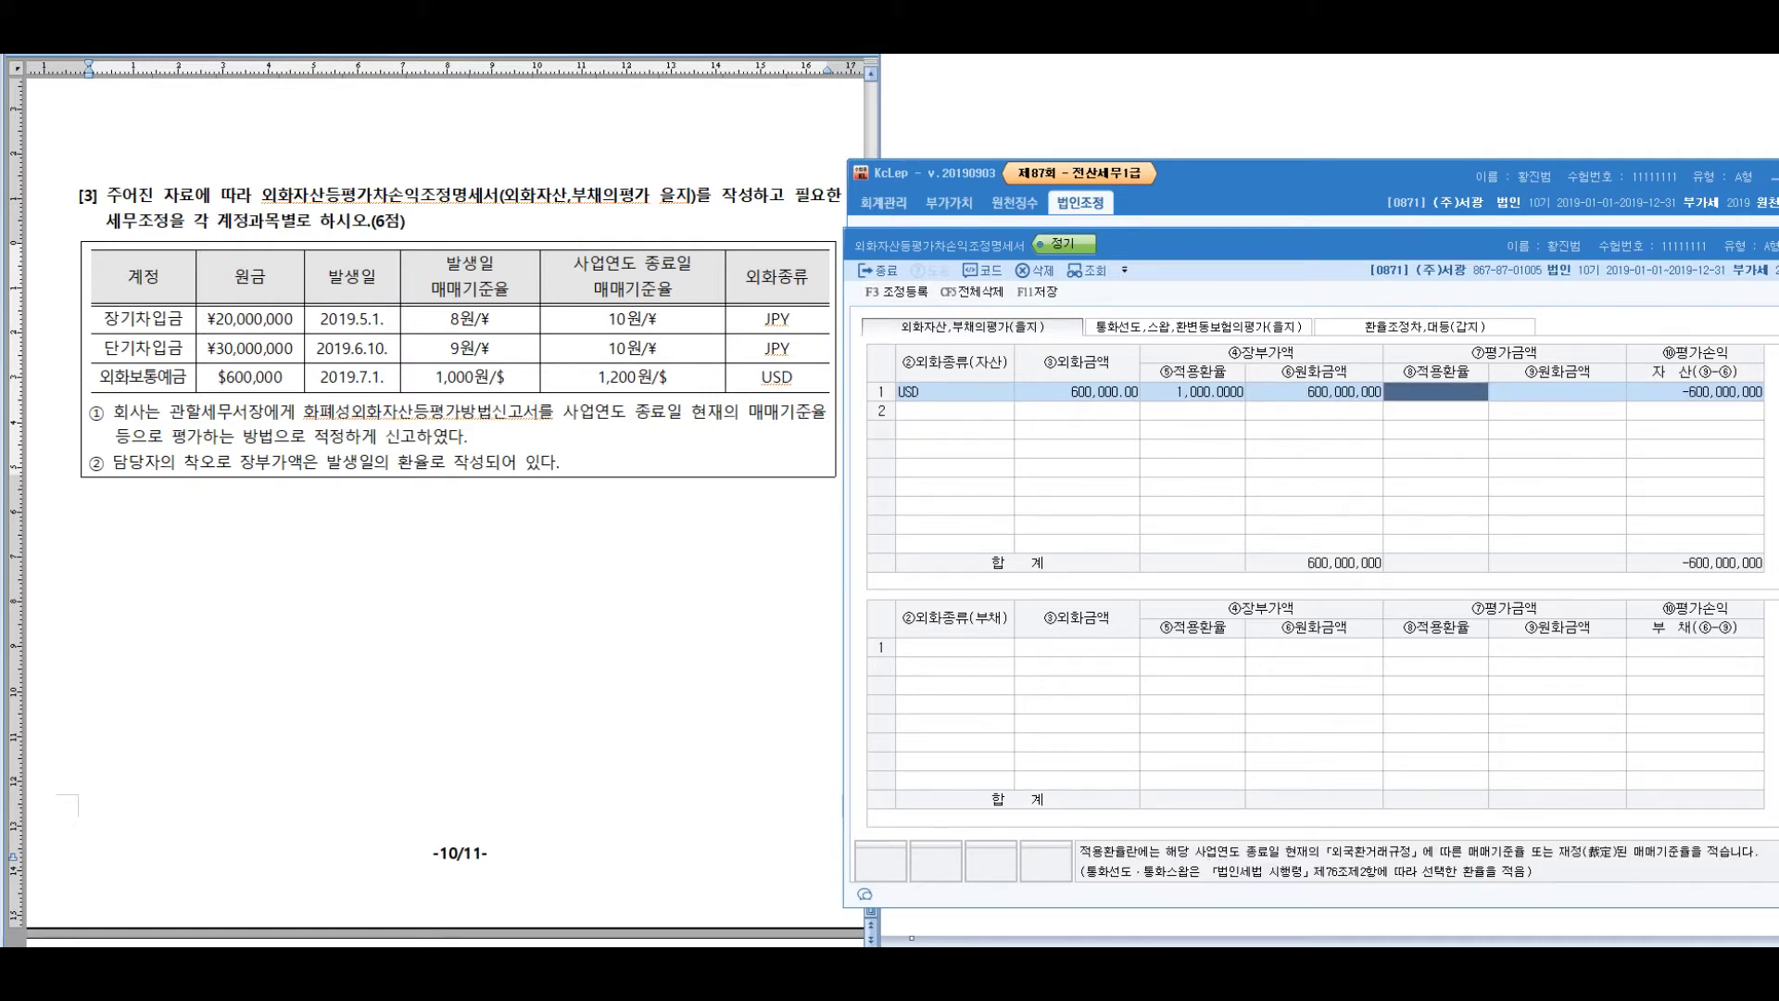
Check the problem's year-end valuation rule and set the USD asset's 평가금액 적용환율 to 1,200
drag(574, 263, 672, 293)
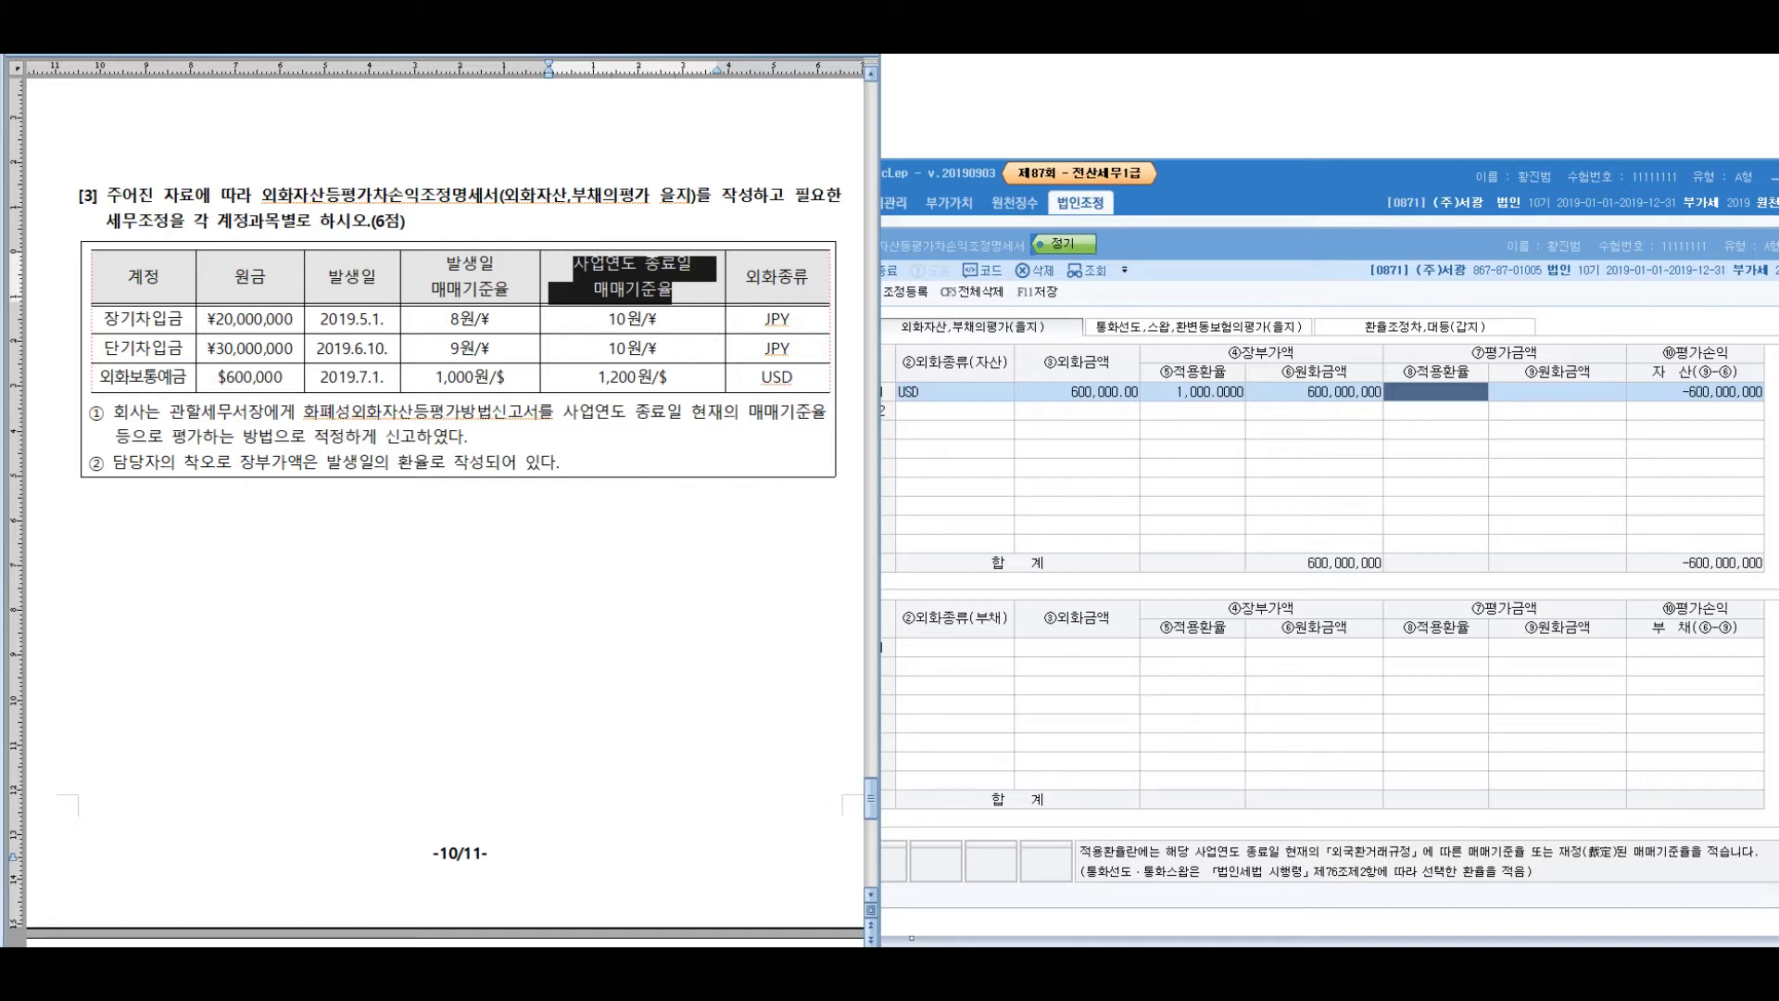
drag(581, 411, 468, 437)
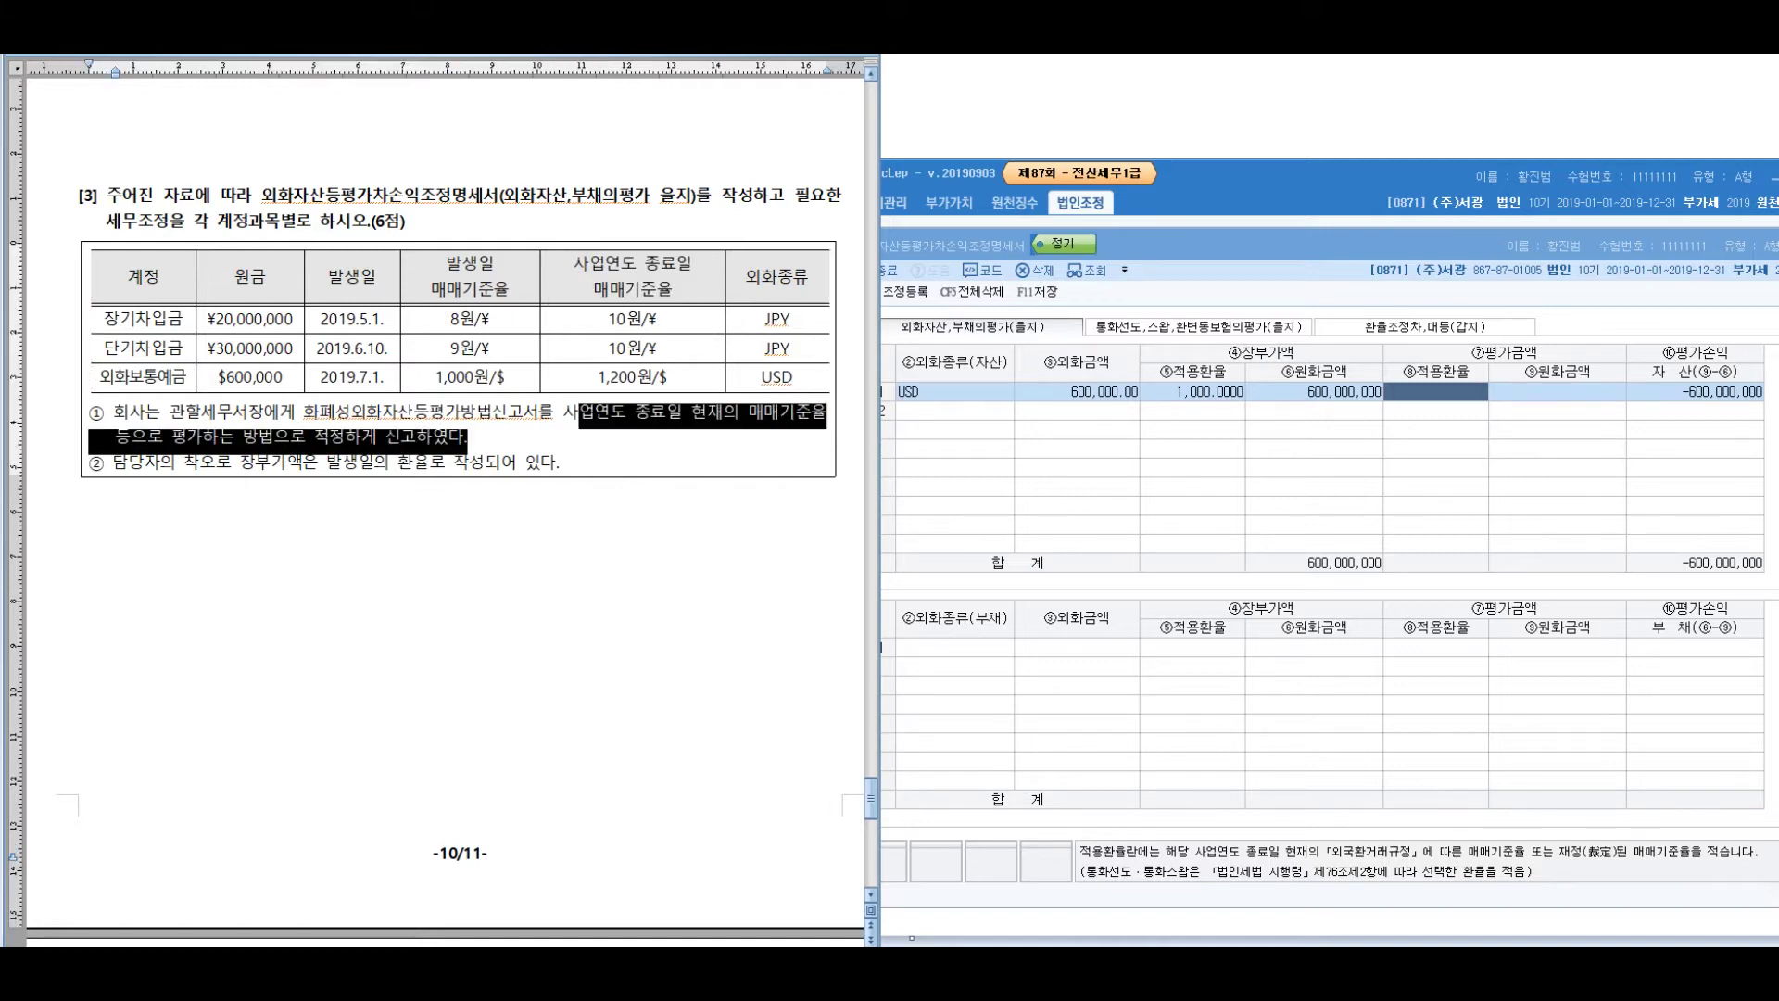
key(alt+Tab)
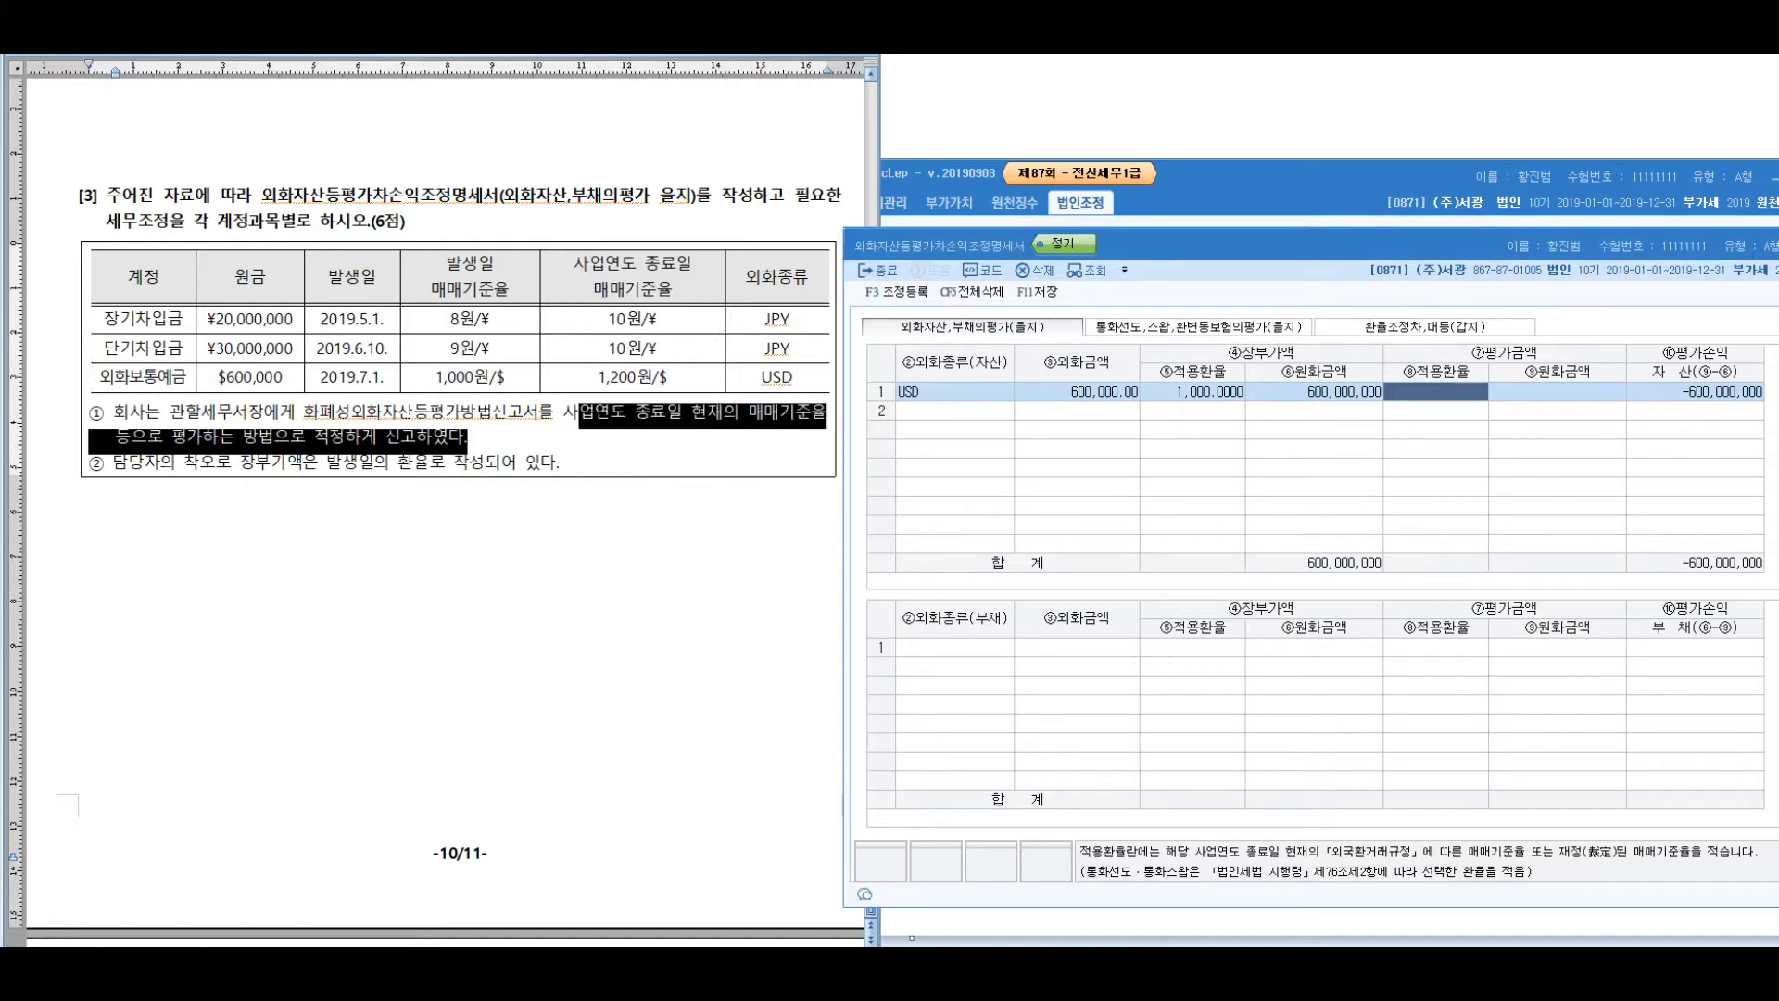
text(1200)
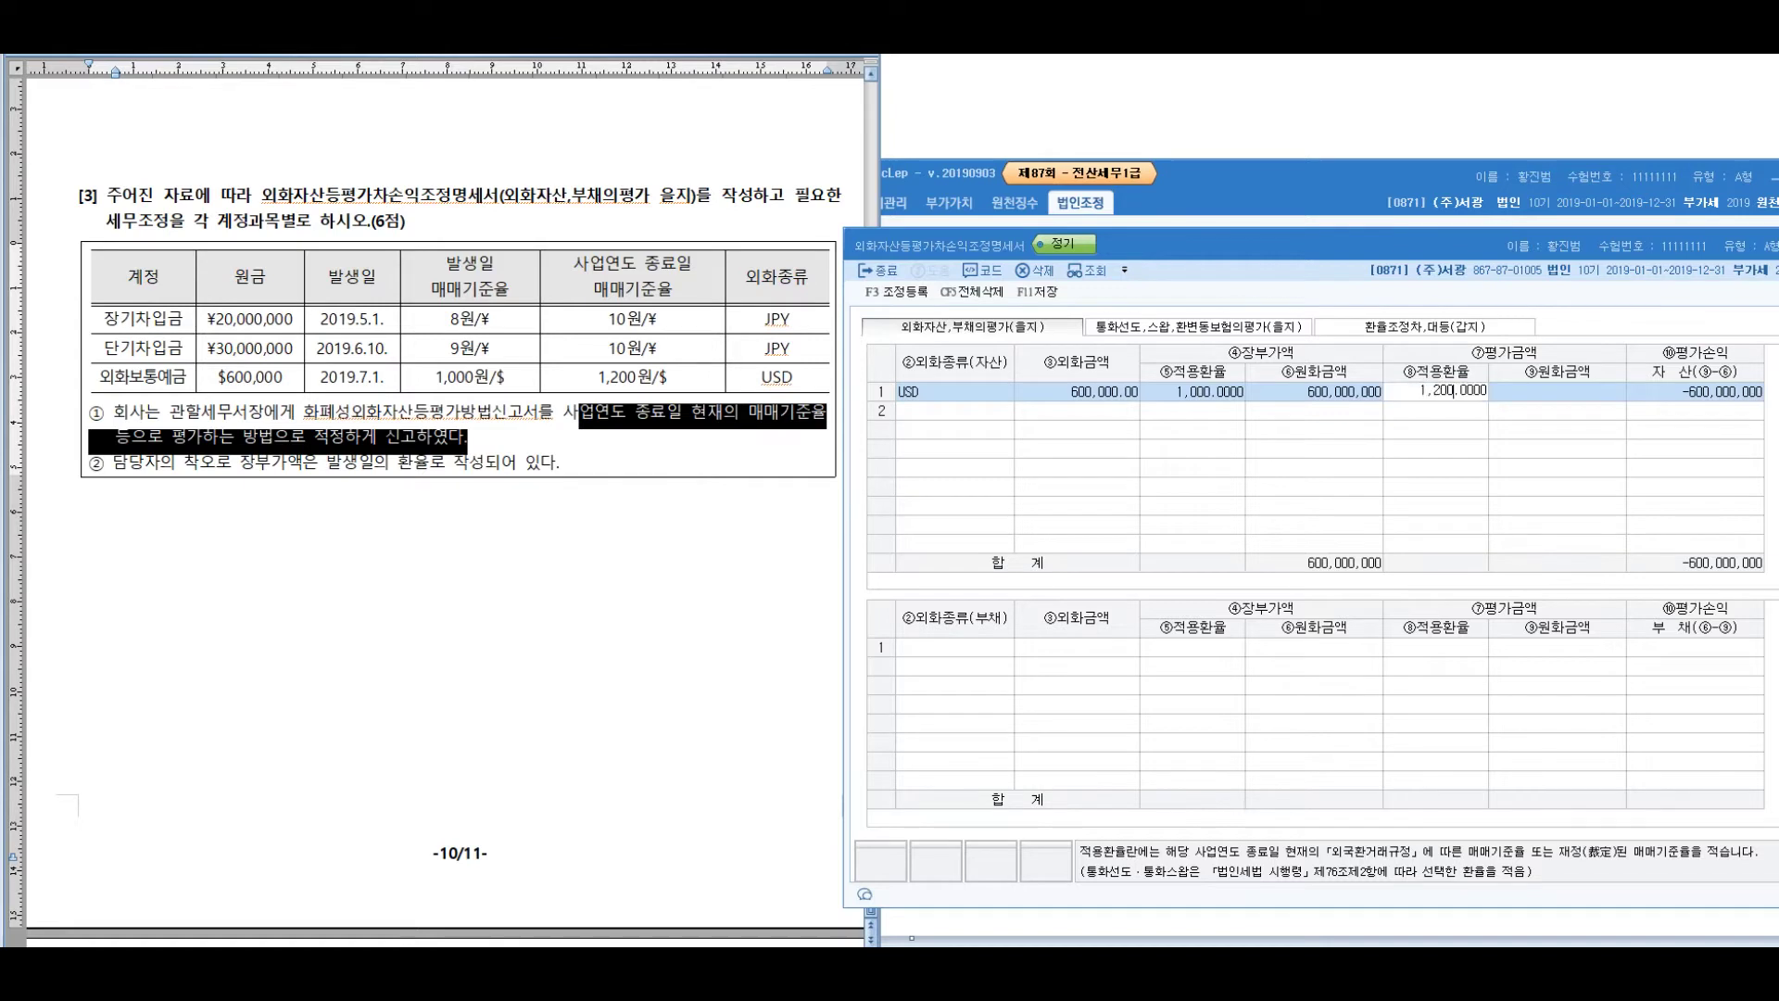
key(Return)
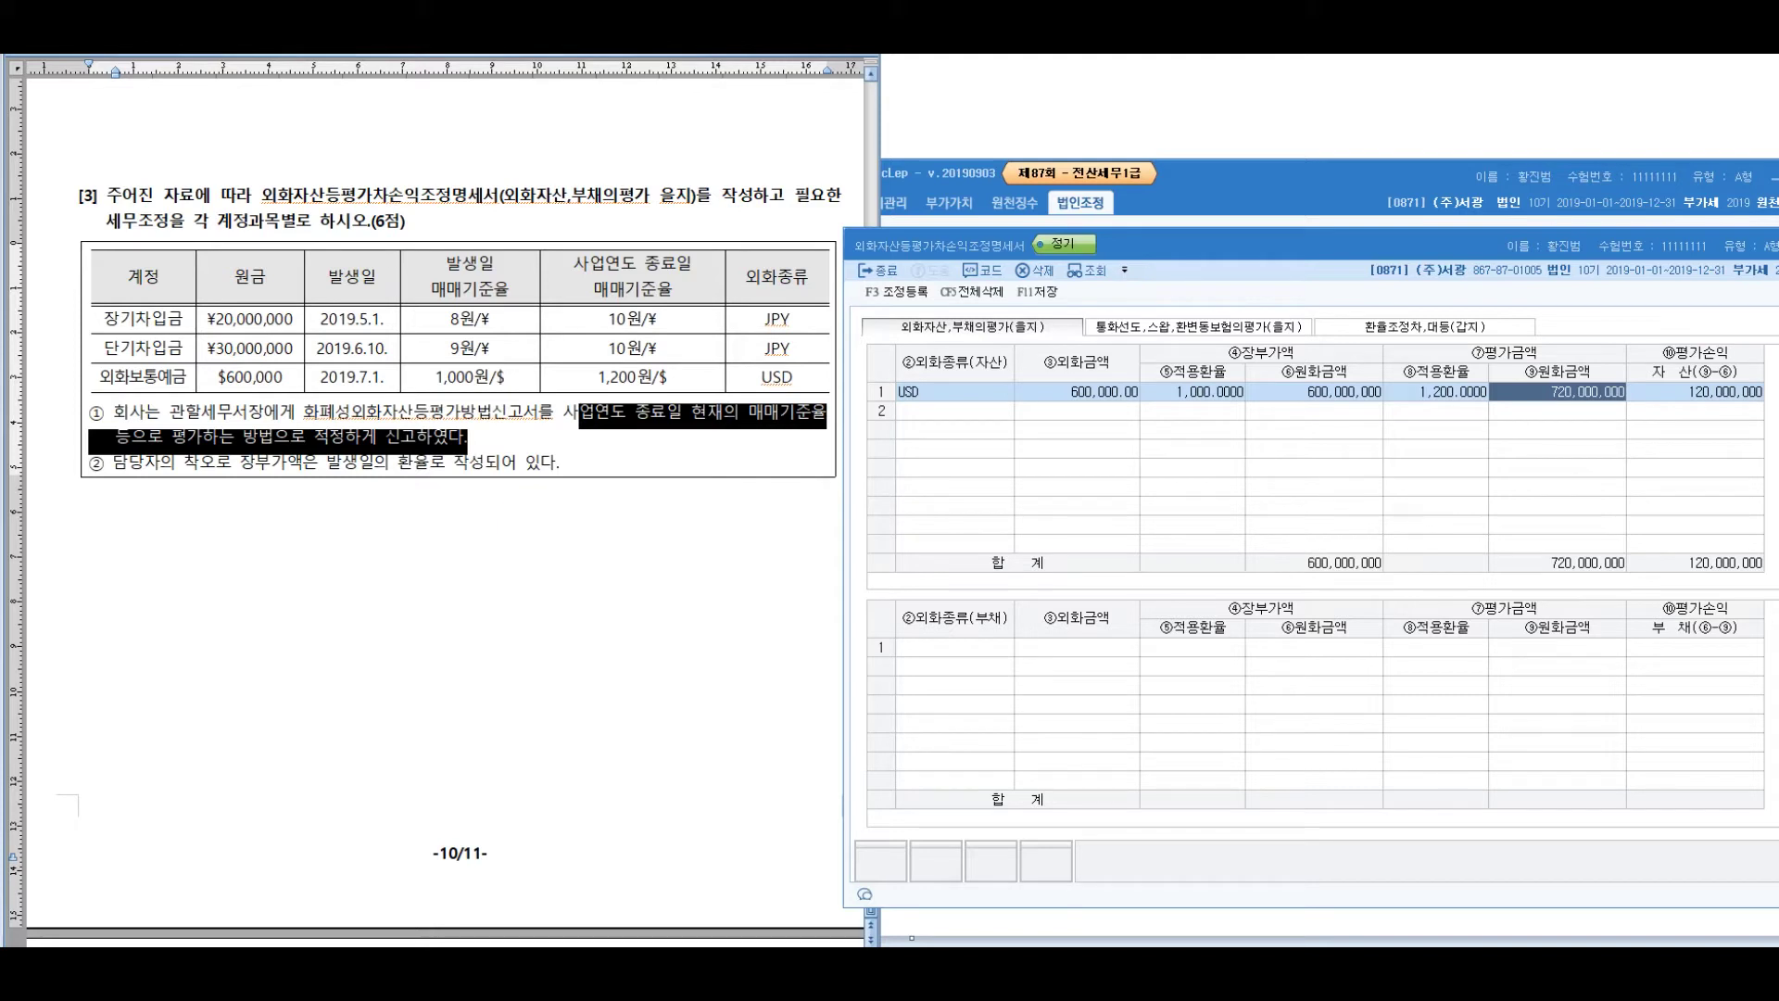
Enter a JPY liability of 20,000,000 in the 외화종류(부채) table with a 장부가액 적용환율 of 8
click(954, 647)
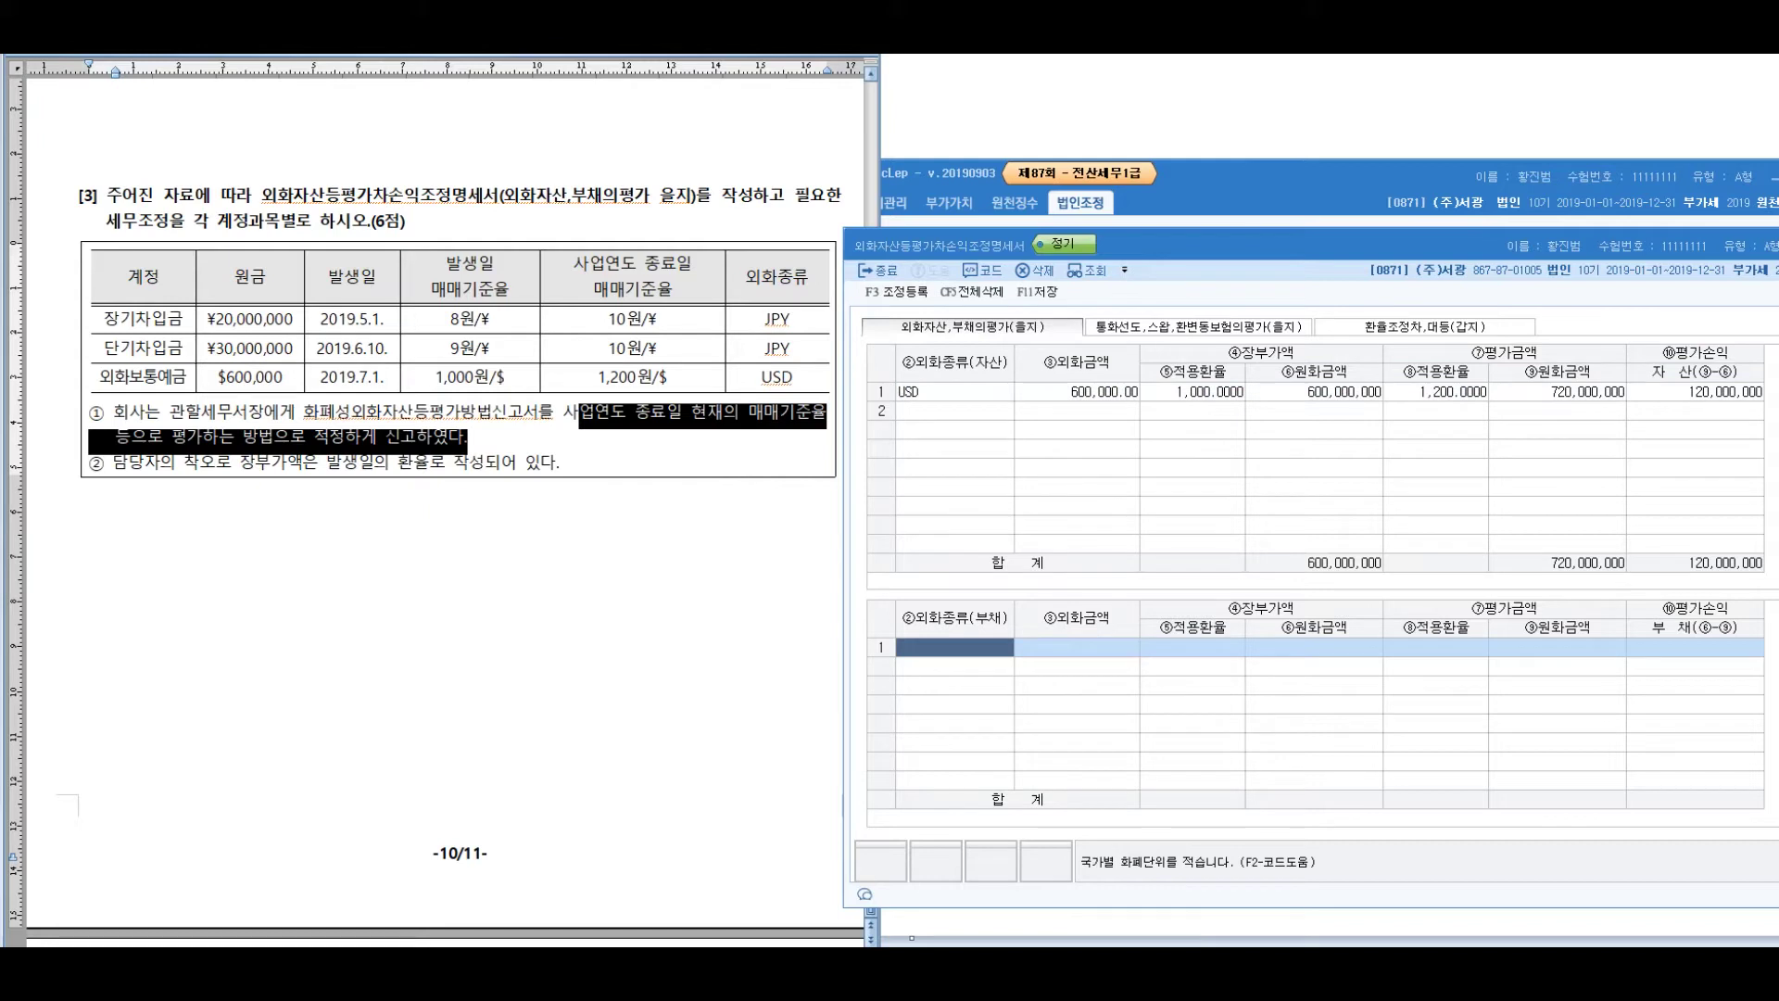
text(JPY)
key(Return)
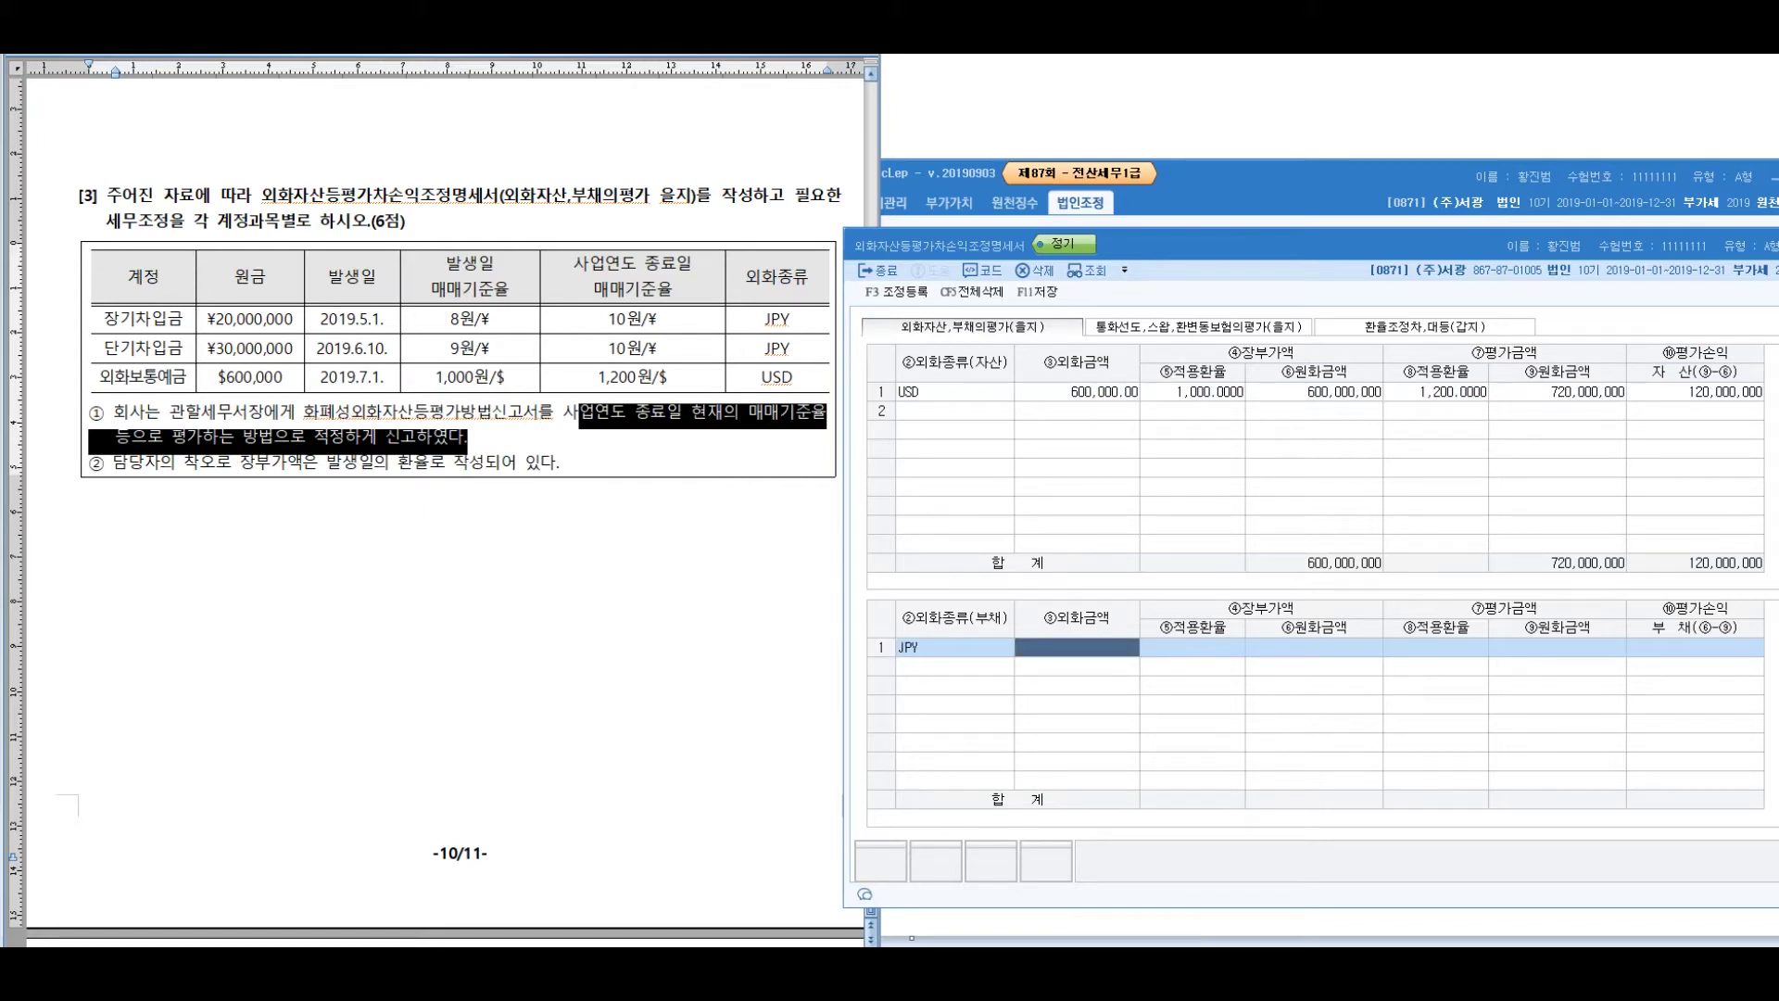
text(20000000)
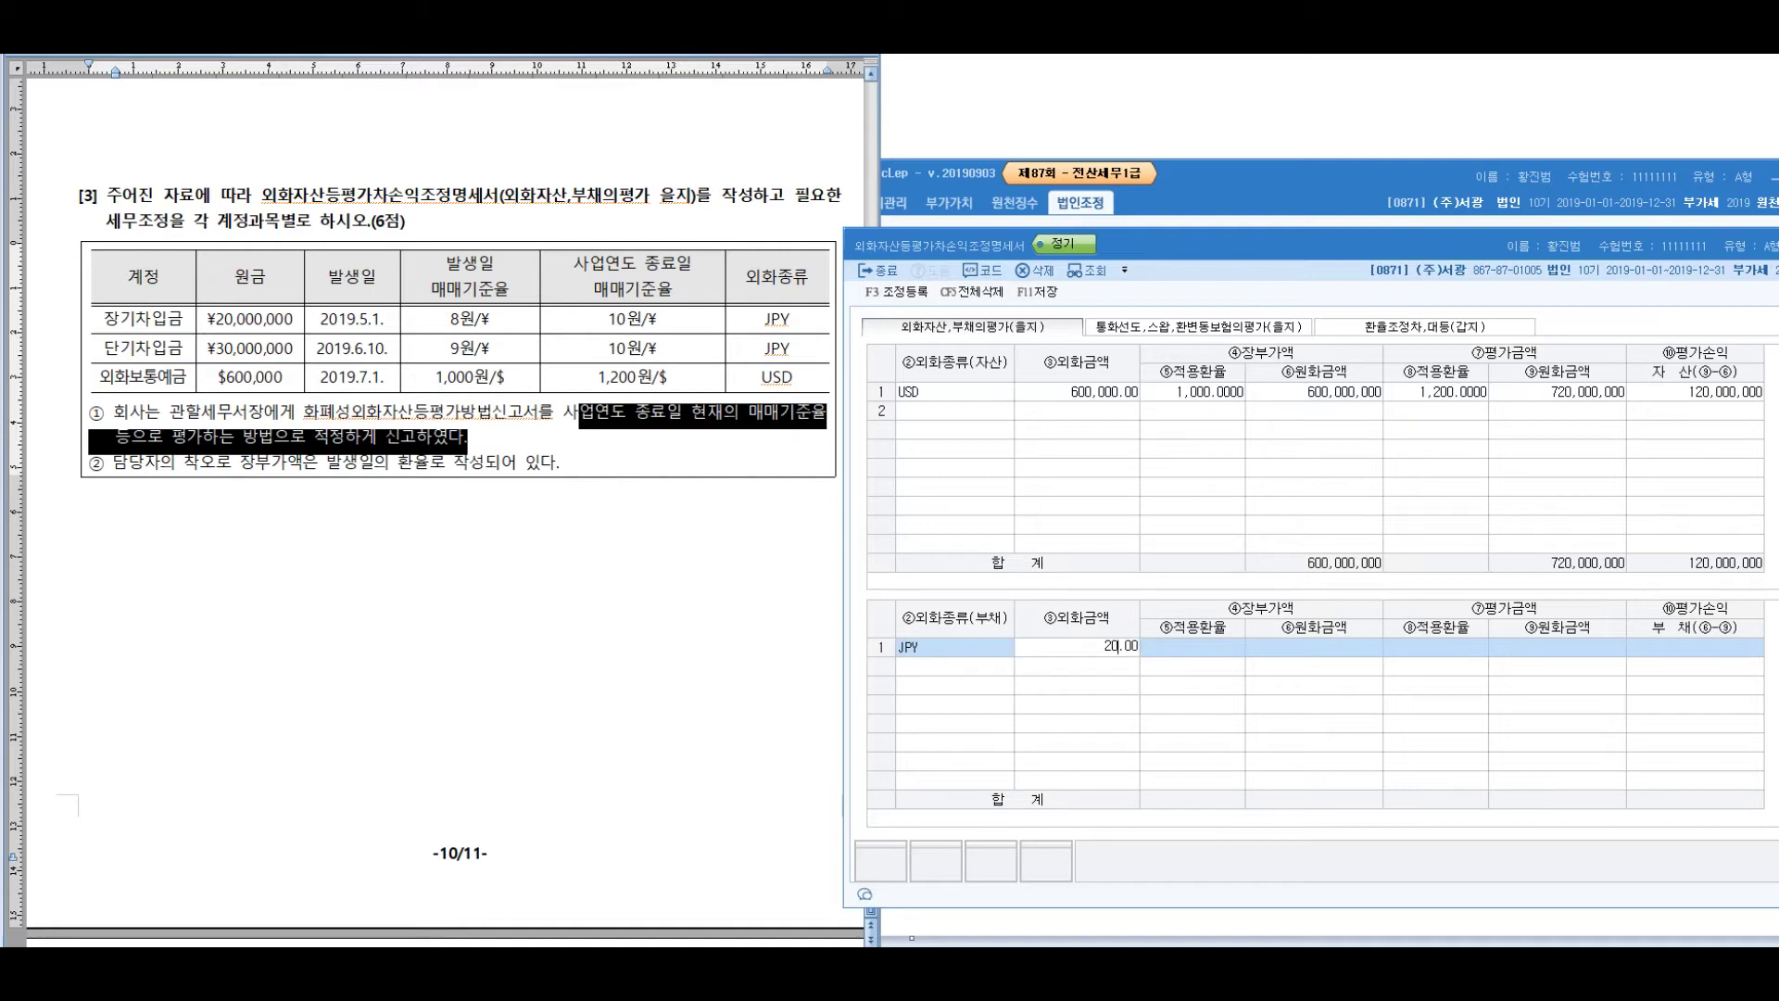
key(Return)
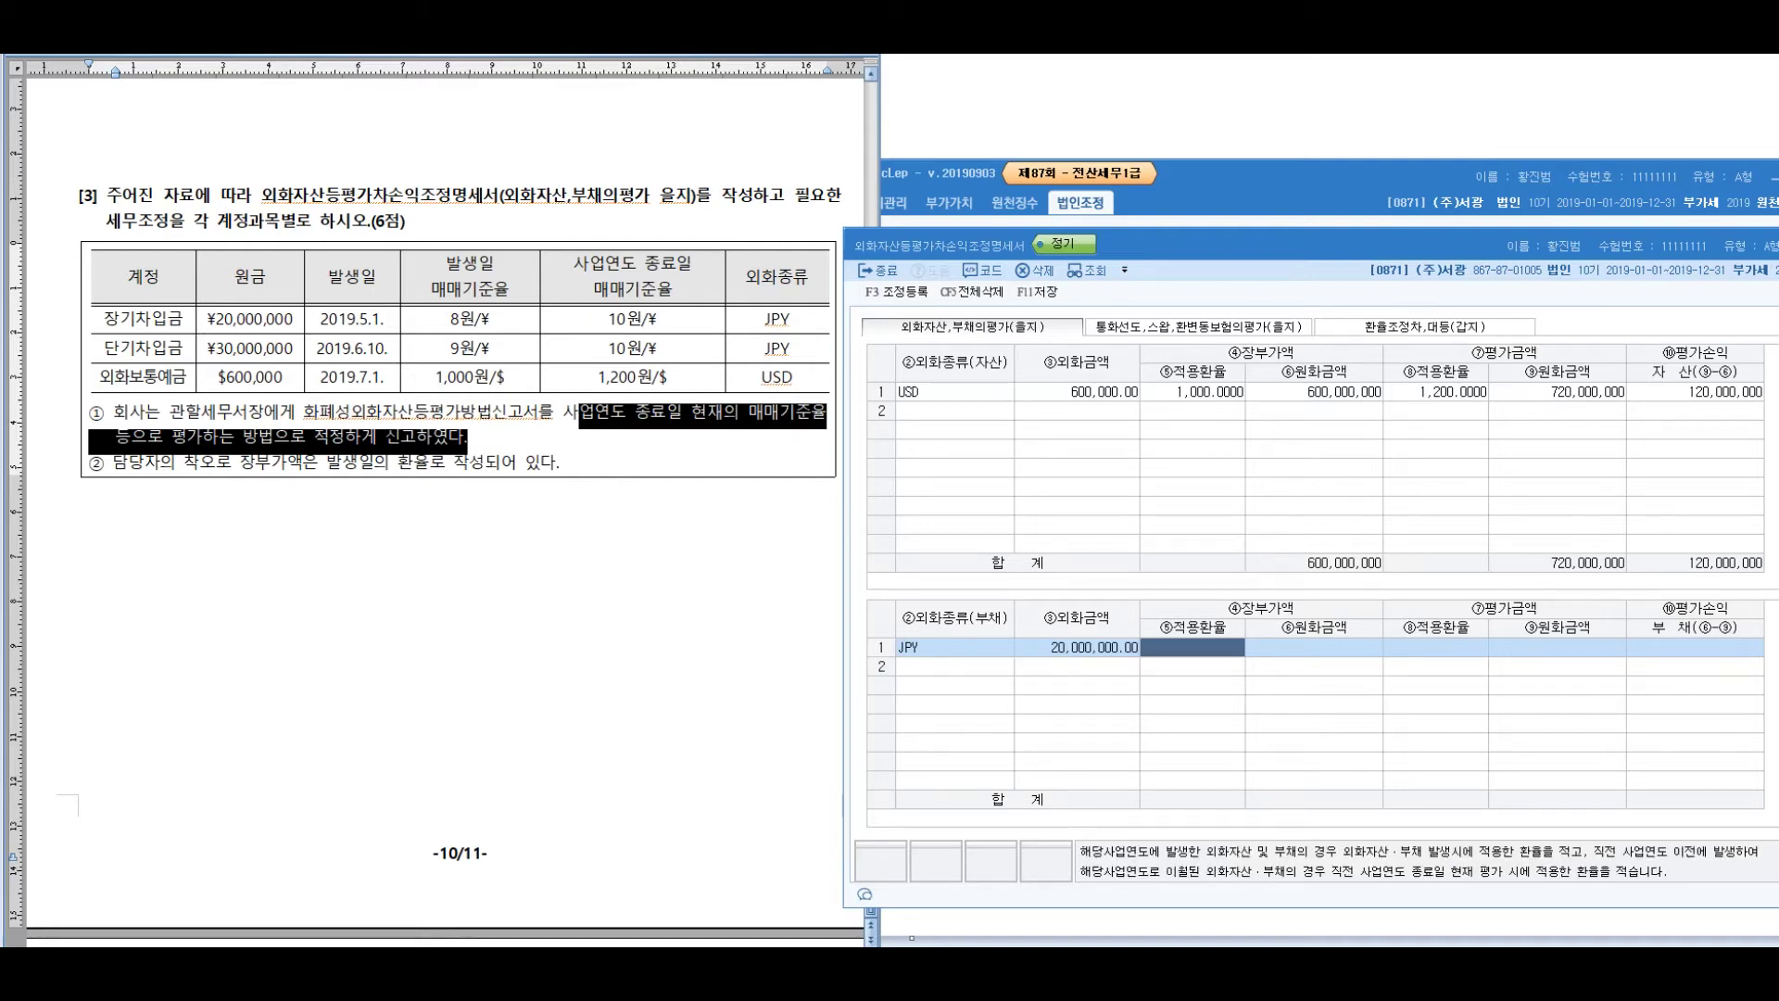
text(8)
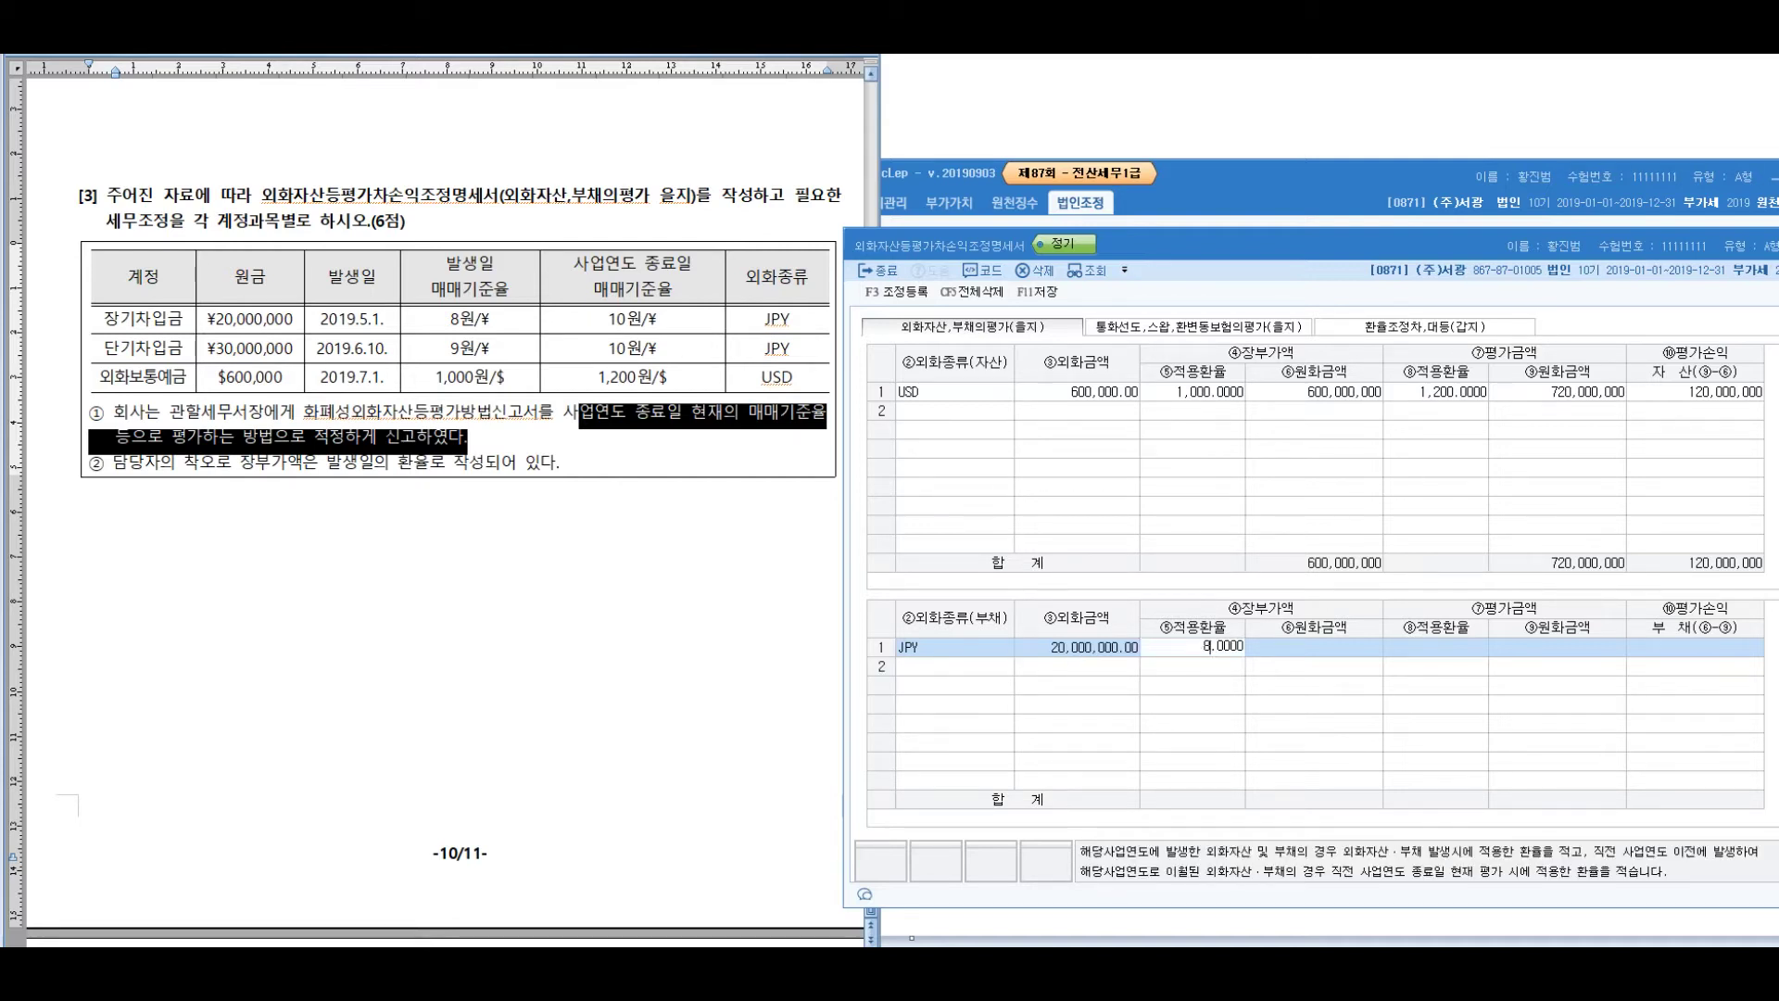
key(Return)
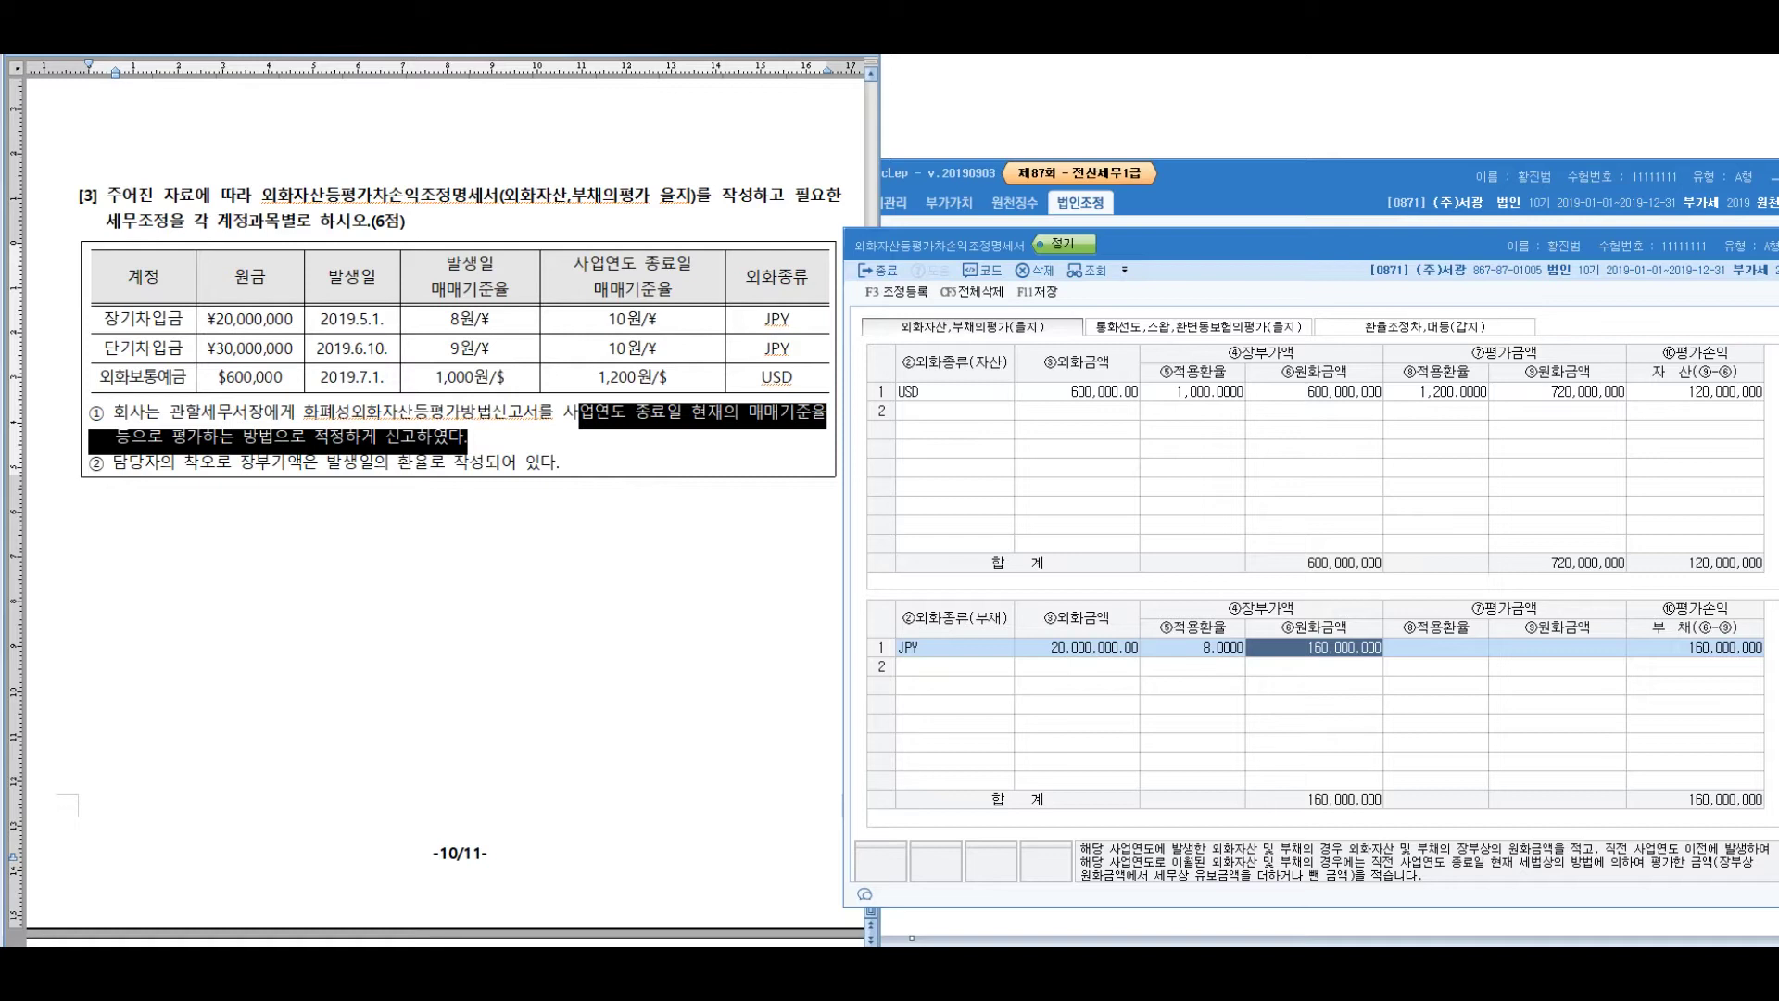
Set the 20,000,000 JPY liability's 평가금액 적용환율 to 10
key(Return)
text(1)
text(0000)
key(Return)
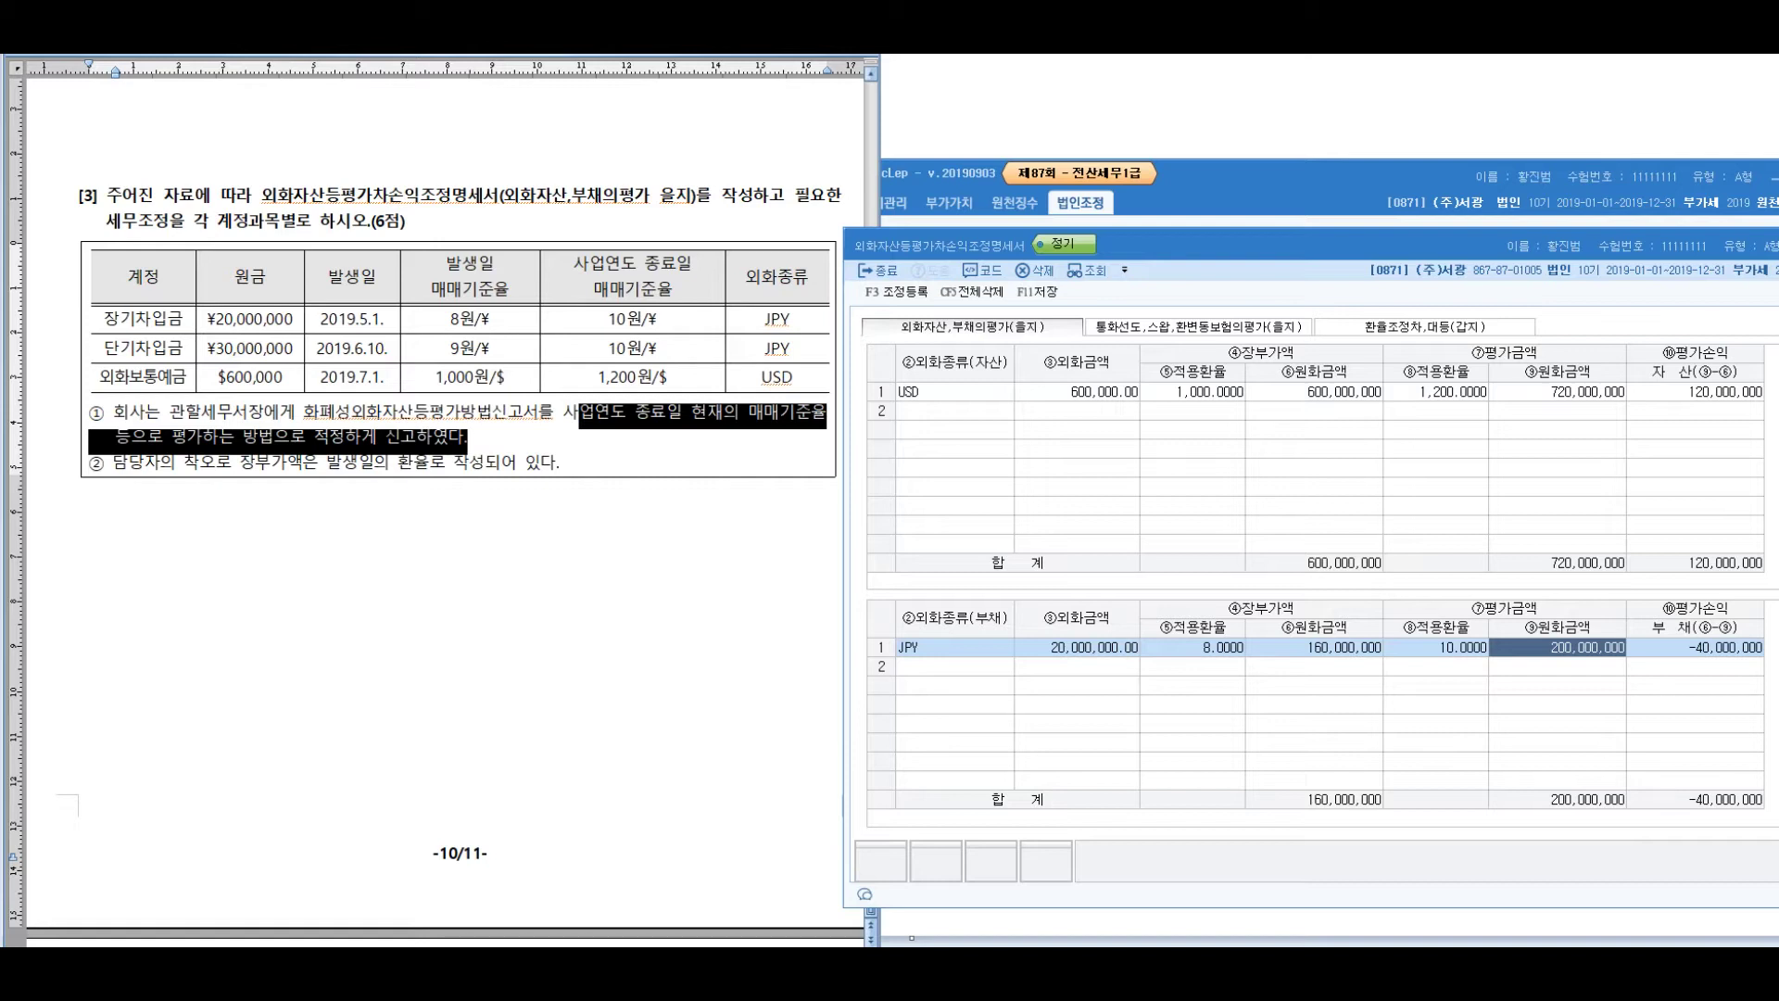
Add a second JPY liability of 30,000,000 with a 장부가액 적용환율 of 9 and a 평가금액 적용환율 of 10
click(954, 666)
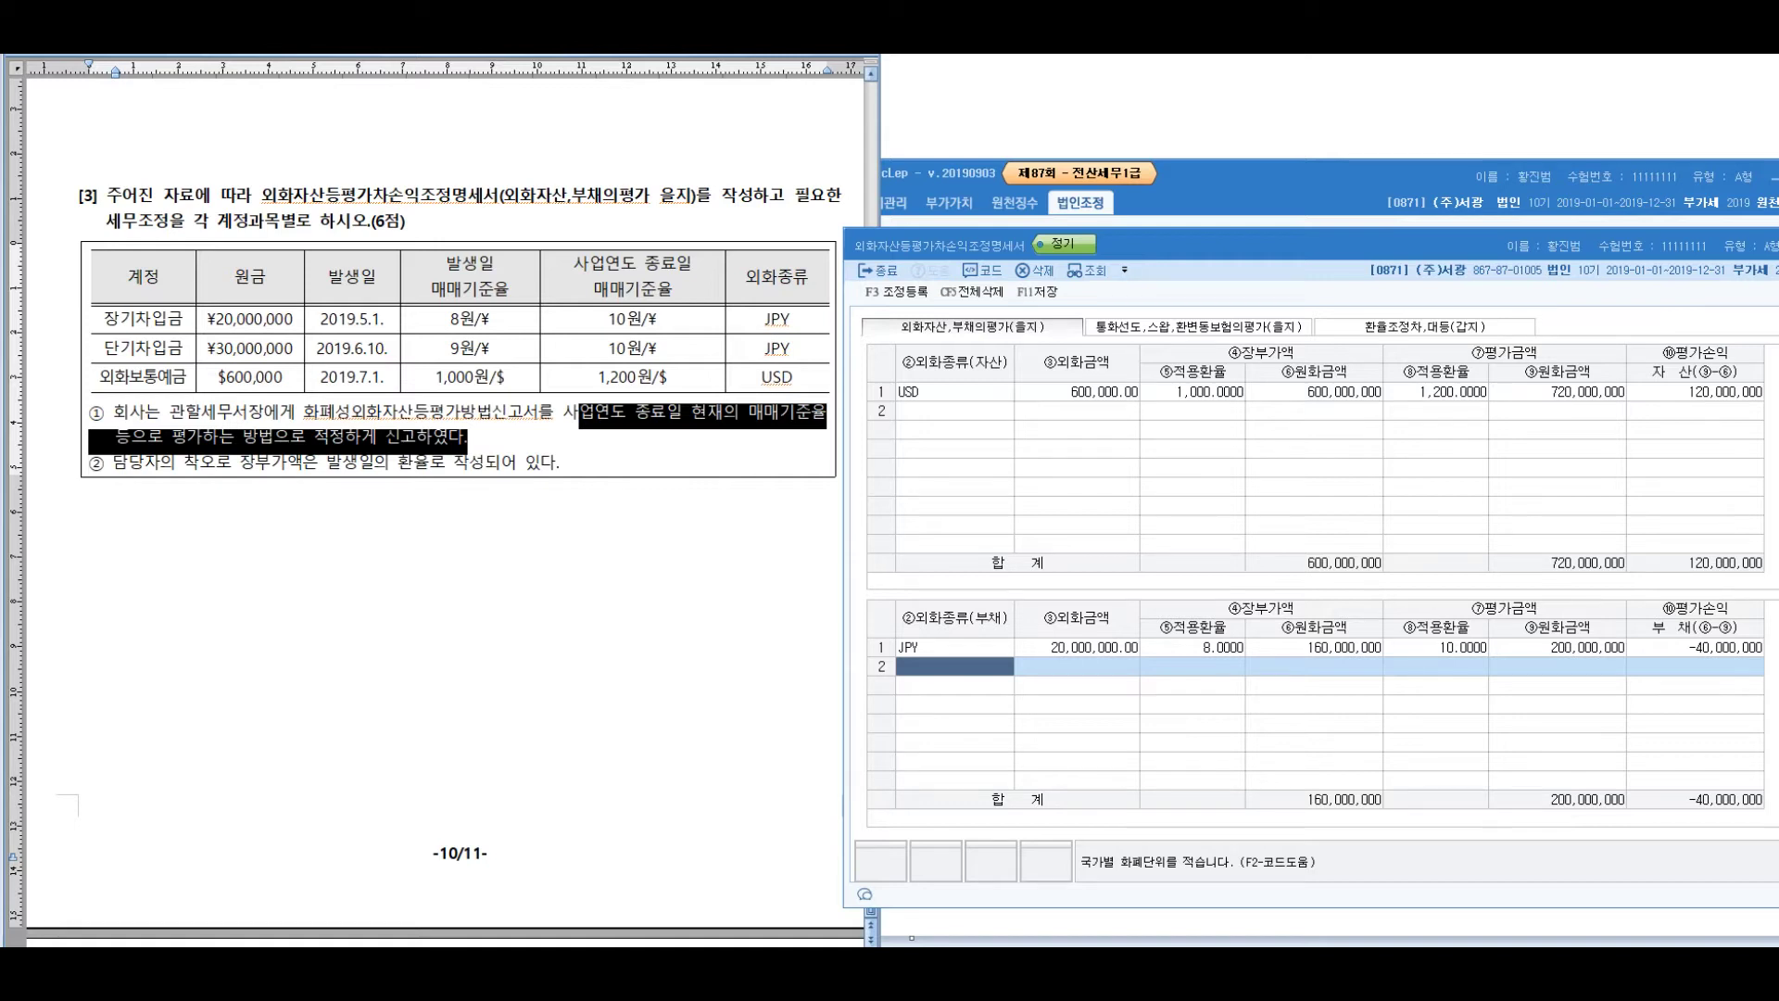
text(JP)
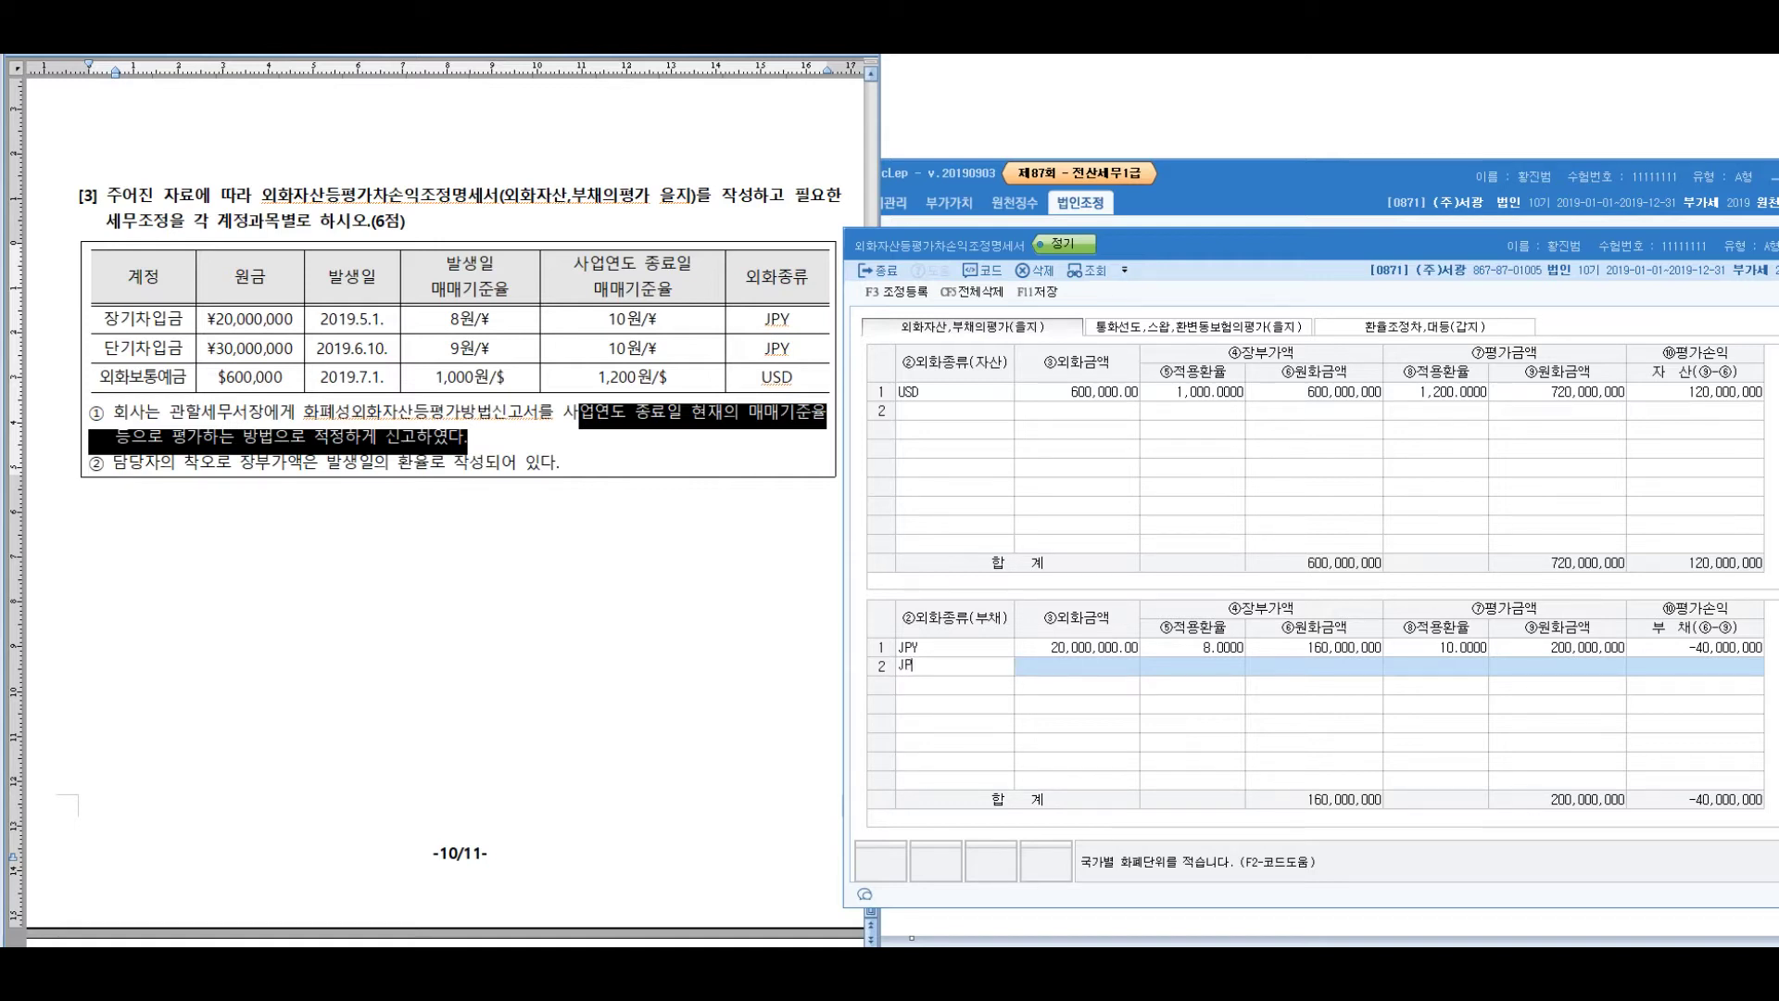
text(Y)
key(Return)
text(30000000)
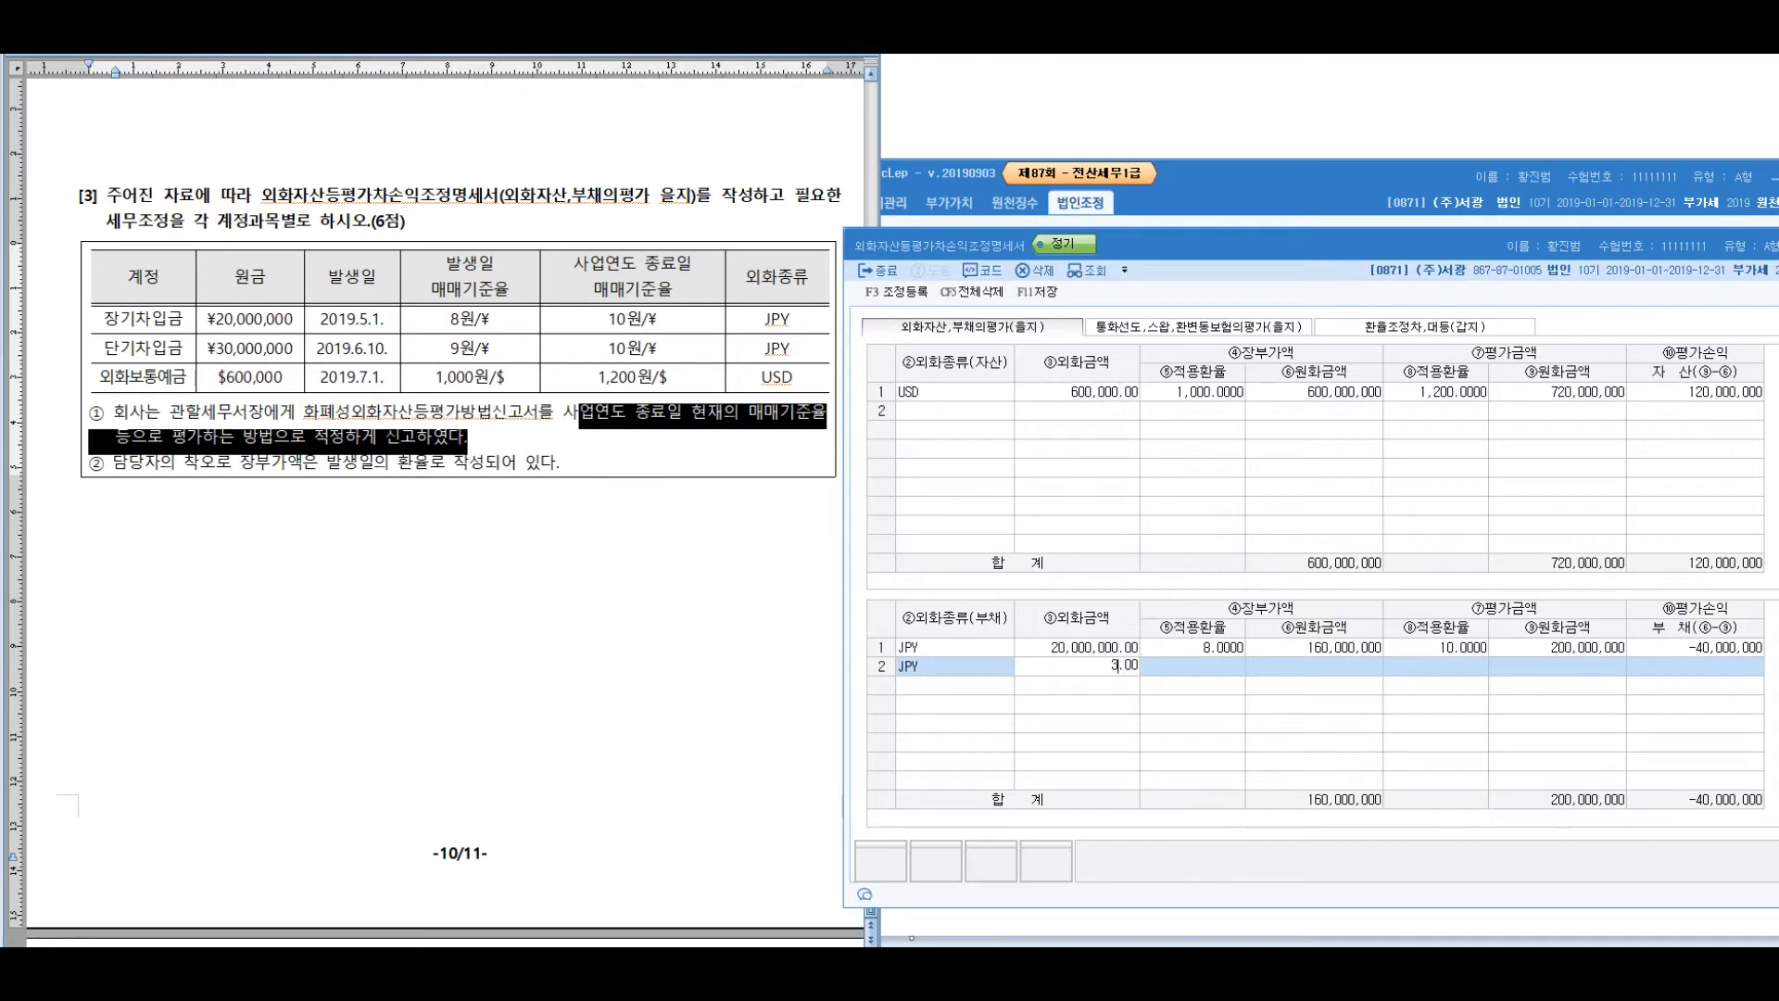
key(Return)
text(9)
key(Return)
text(10)
key(Return)
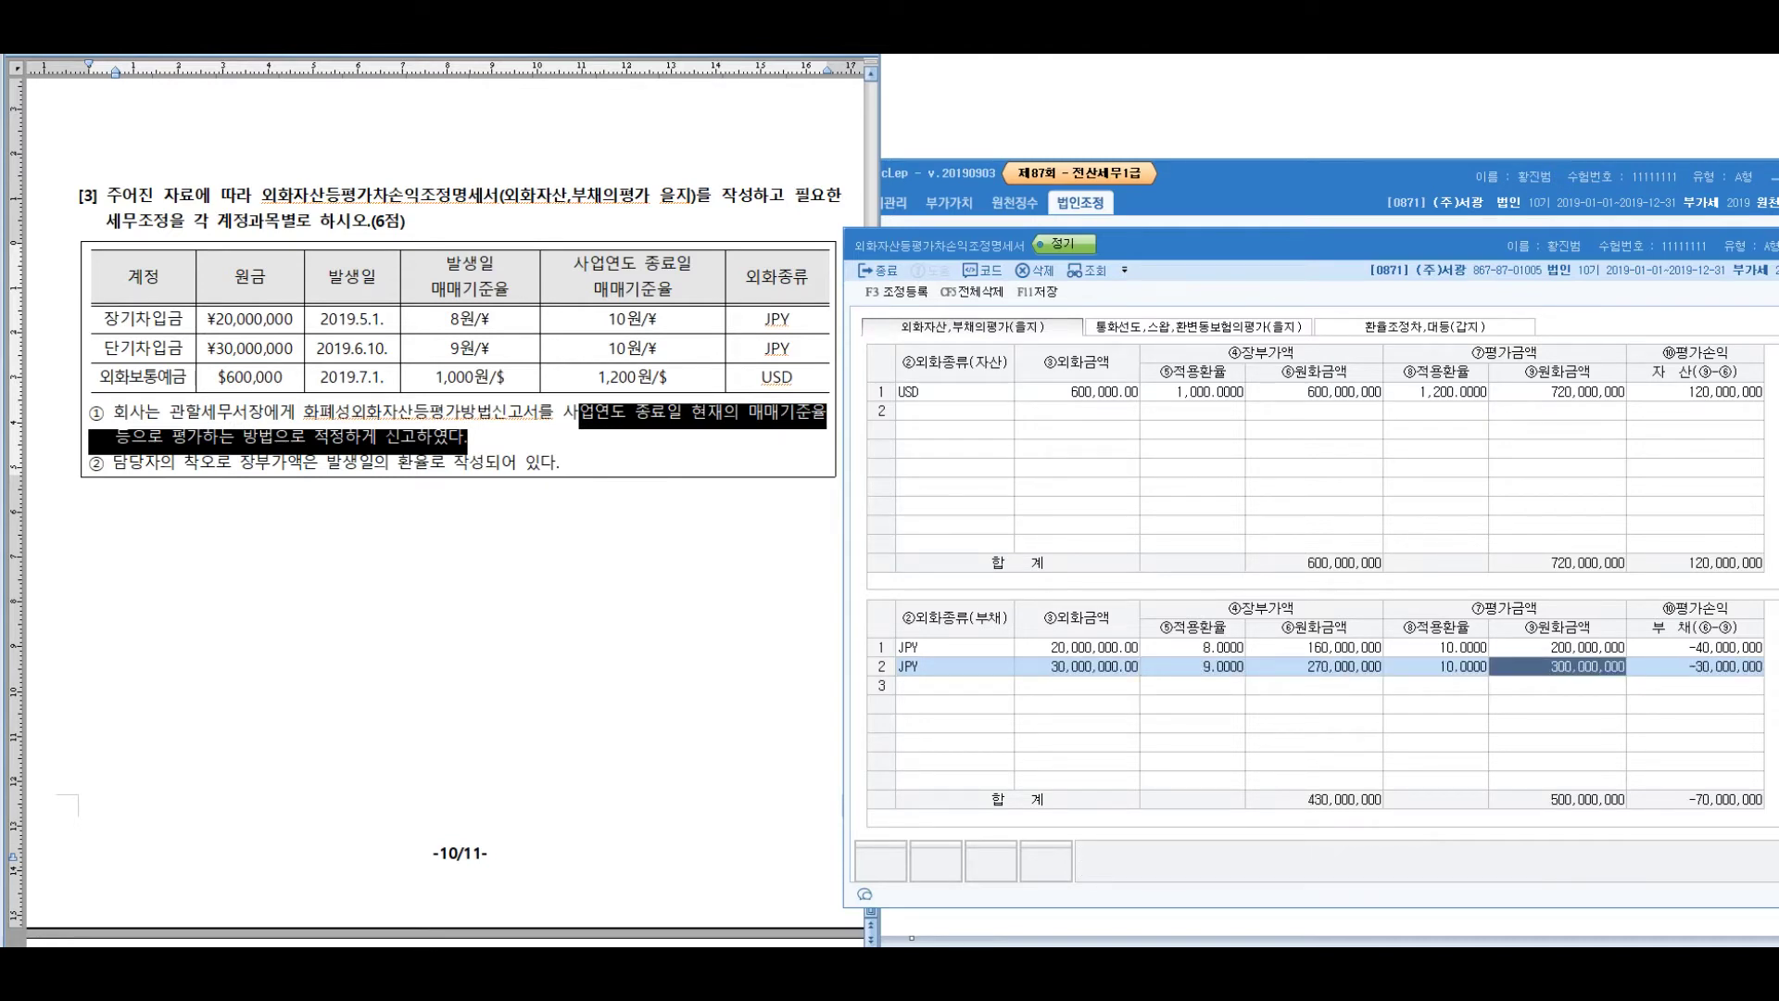
key(Return)
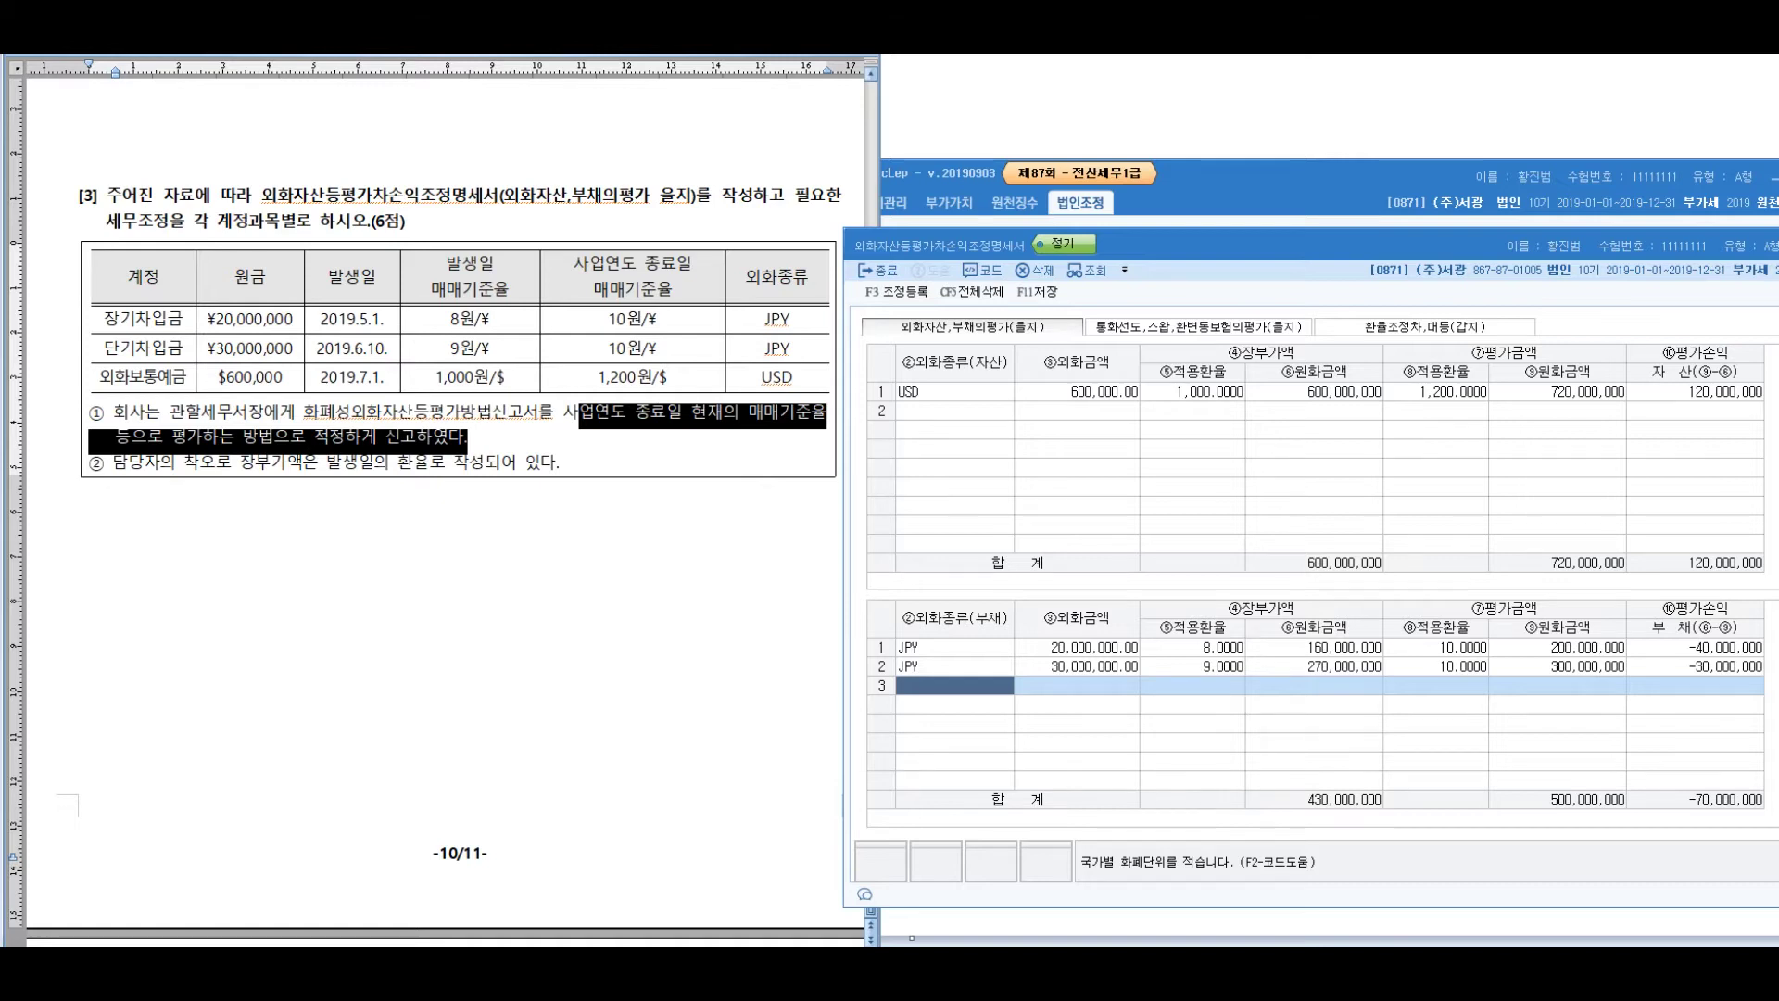
click(576, 462)
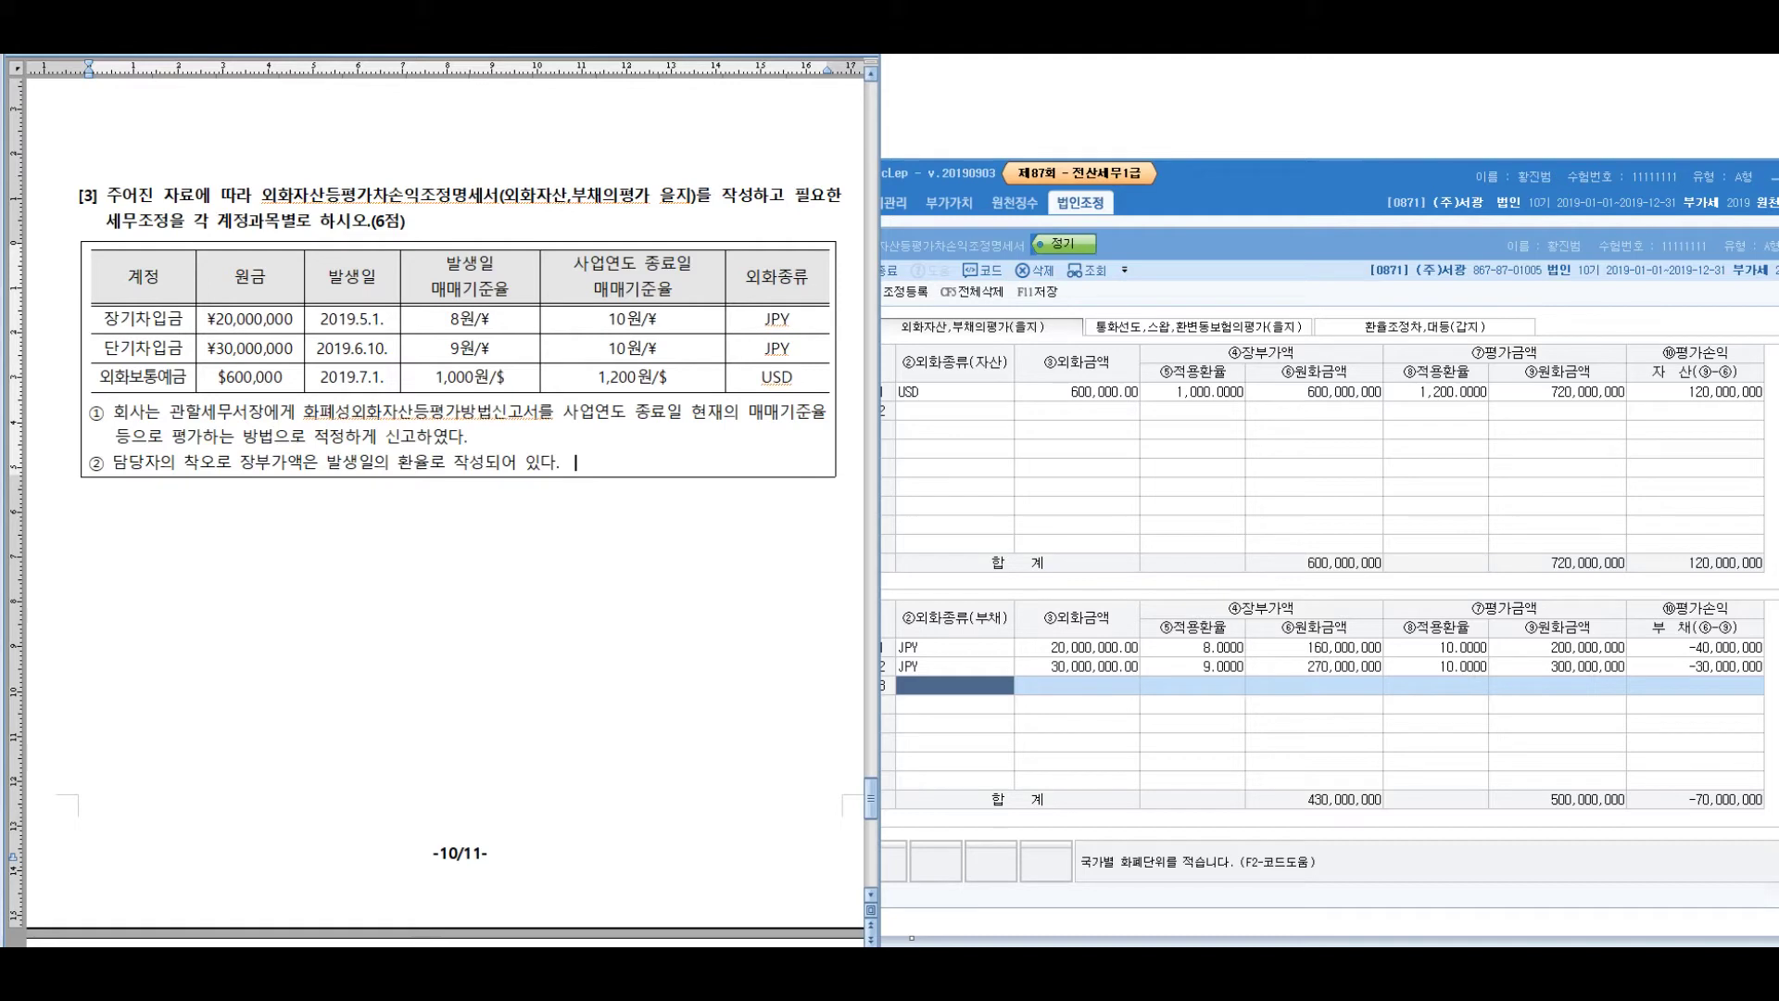
click(1557, 391)
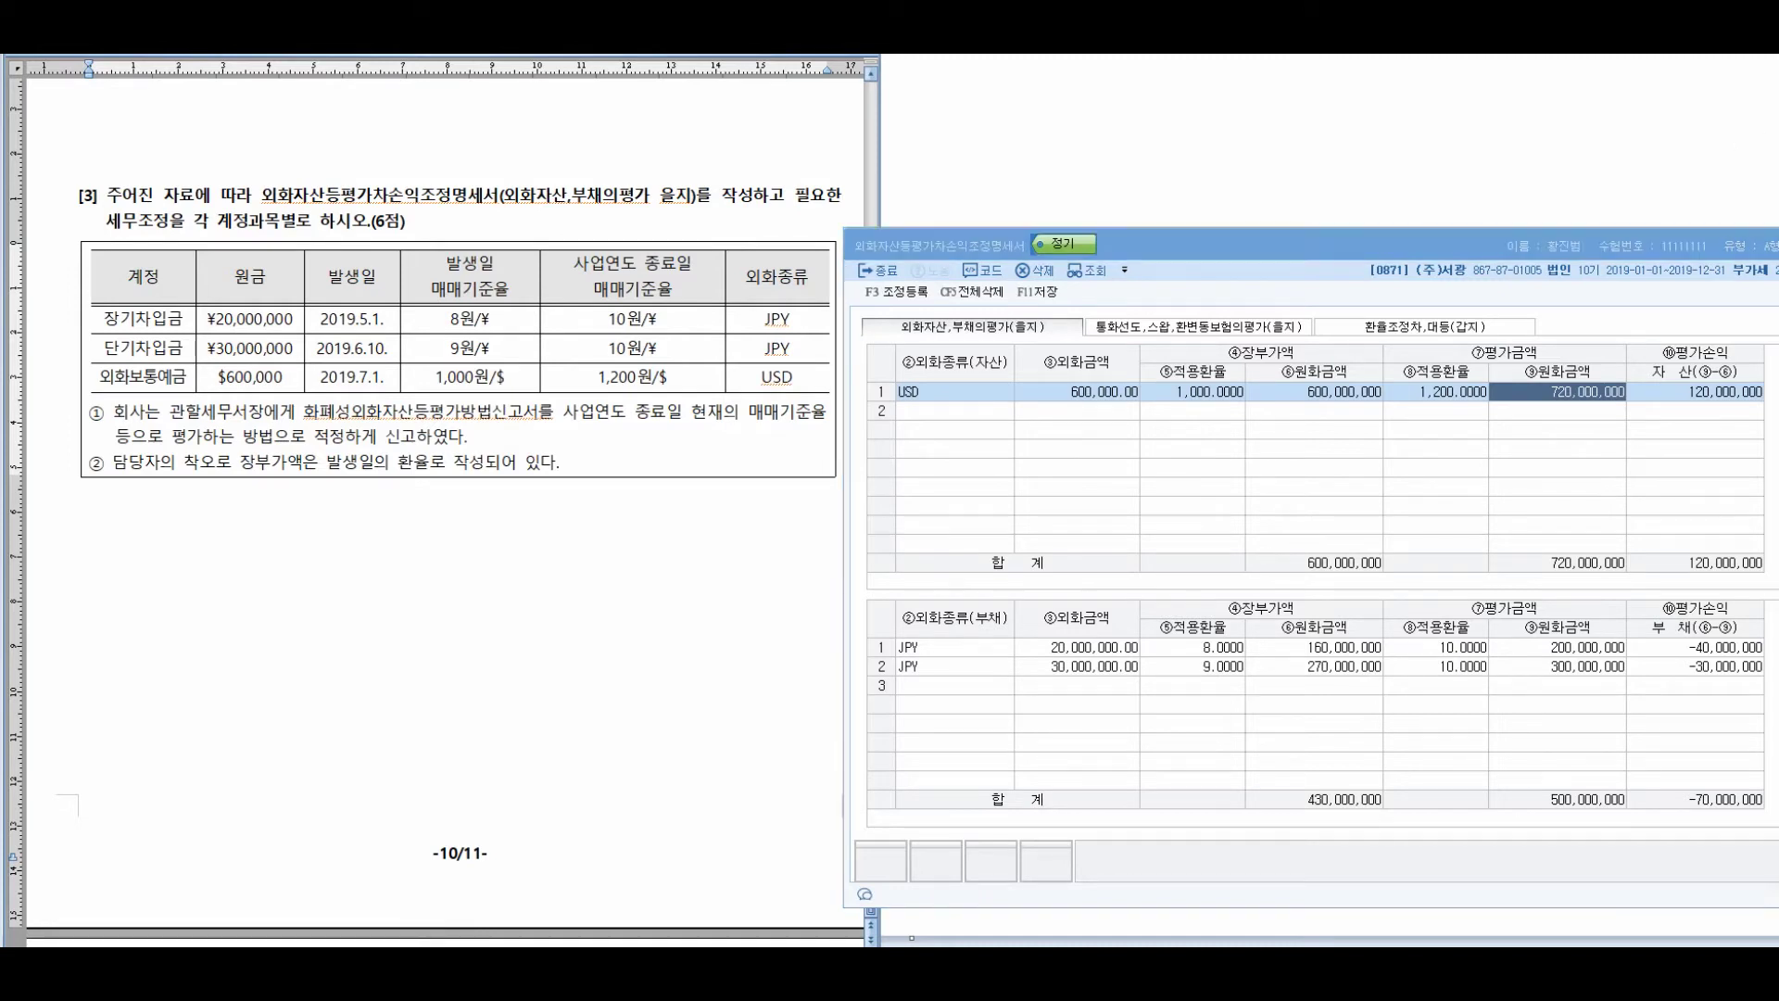
drag(101, 153, 162, 582)
drag(232, 508, 244, 598)
mouse_move(215, 614)
mouse_down()
mouse_move(172, 556)
mouse_move(232, 593)
mouse_up()
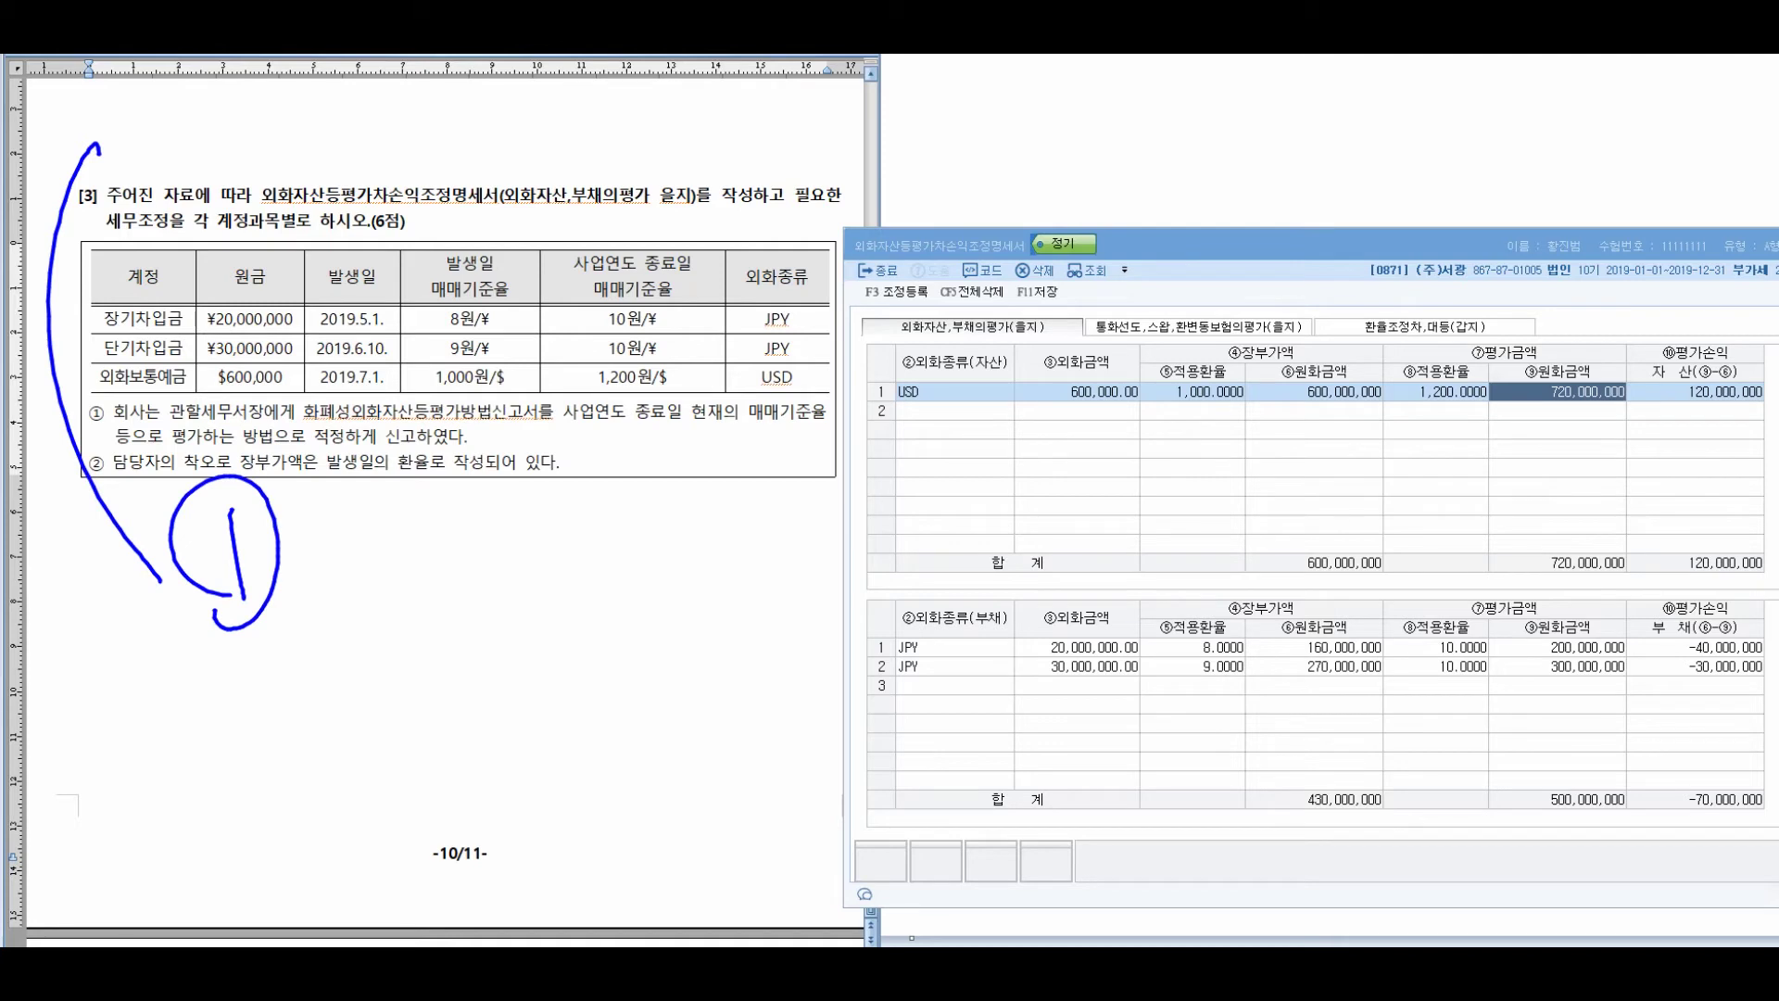
mouse_move(318, 501)
mouse_down()
mouse_move(335, 553)
mouse_move(382, 556)
mouse_move(404, 519)
mouse_move(447, 607)
mouse_up()
mouse_move(467, 528)
mouse_down()
mouse_move(491, 593)
mouse_move(500, 556)
mouse_up()
drag(533, 530, 552, 688)
drag(614, 493, 602, 589)
drag(619, 527, 654, 588)
mouse_move(653, 501)
mouse_down()
mouse_move(704, 555)
mouse_move(724, 637)
mouse_up()
mouse_move(727, 536)
mouse_down()
mouse_move(766, 491)
mouse_move(746, 484)
mouse_up()
drag(885, 493, 877, 565)
drag(911, 475, 936, 607)
drag(923, 505, 964, 532)
drag(968, 482, 987, 589)
drag(810, 550, 841, 536)
drag(1040, 505, 1077, 489)
drag(1048, 533, 1098, 510)
mouse_move(1208, 522)
mouse_down()
mouse_move(1422, 445)
mouse_move(1344, 502)
mouse_up()
mouse_move(1163, 362)
mouse_down()
mouse_move(1179, 397)
mouse_move(1149, 408)
mouse_up()
mouse_move(1200, 361)
mouse_down()
mouse_move(1206, 454)
mouse_move(1260, 371)
mouse_move(1307, 394)
mouse_up()
drag(1311, 311, 1361, 357)
mouse_move(1231, 484)
mouse_down()
mouse_move(1262, 558)
mouse_move(1324, 500)
mouse_move(1386, 501)
mouse_up()
drag(1388, 431, 1468, 445)
drag(1409, 295, 1450, 468)
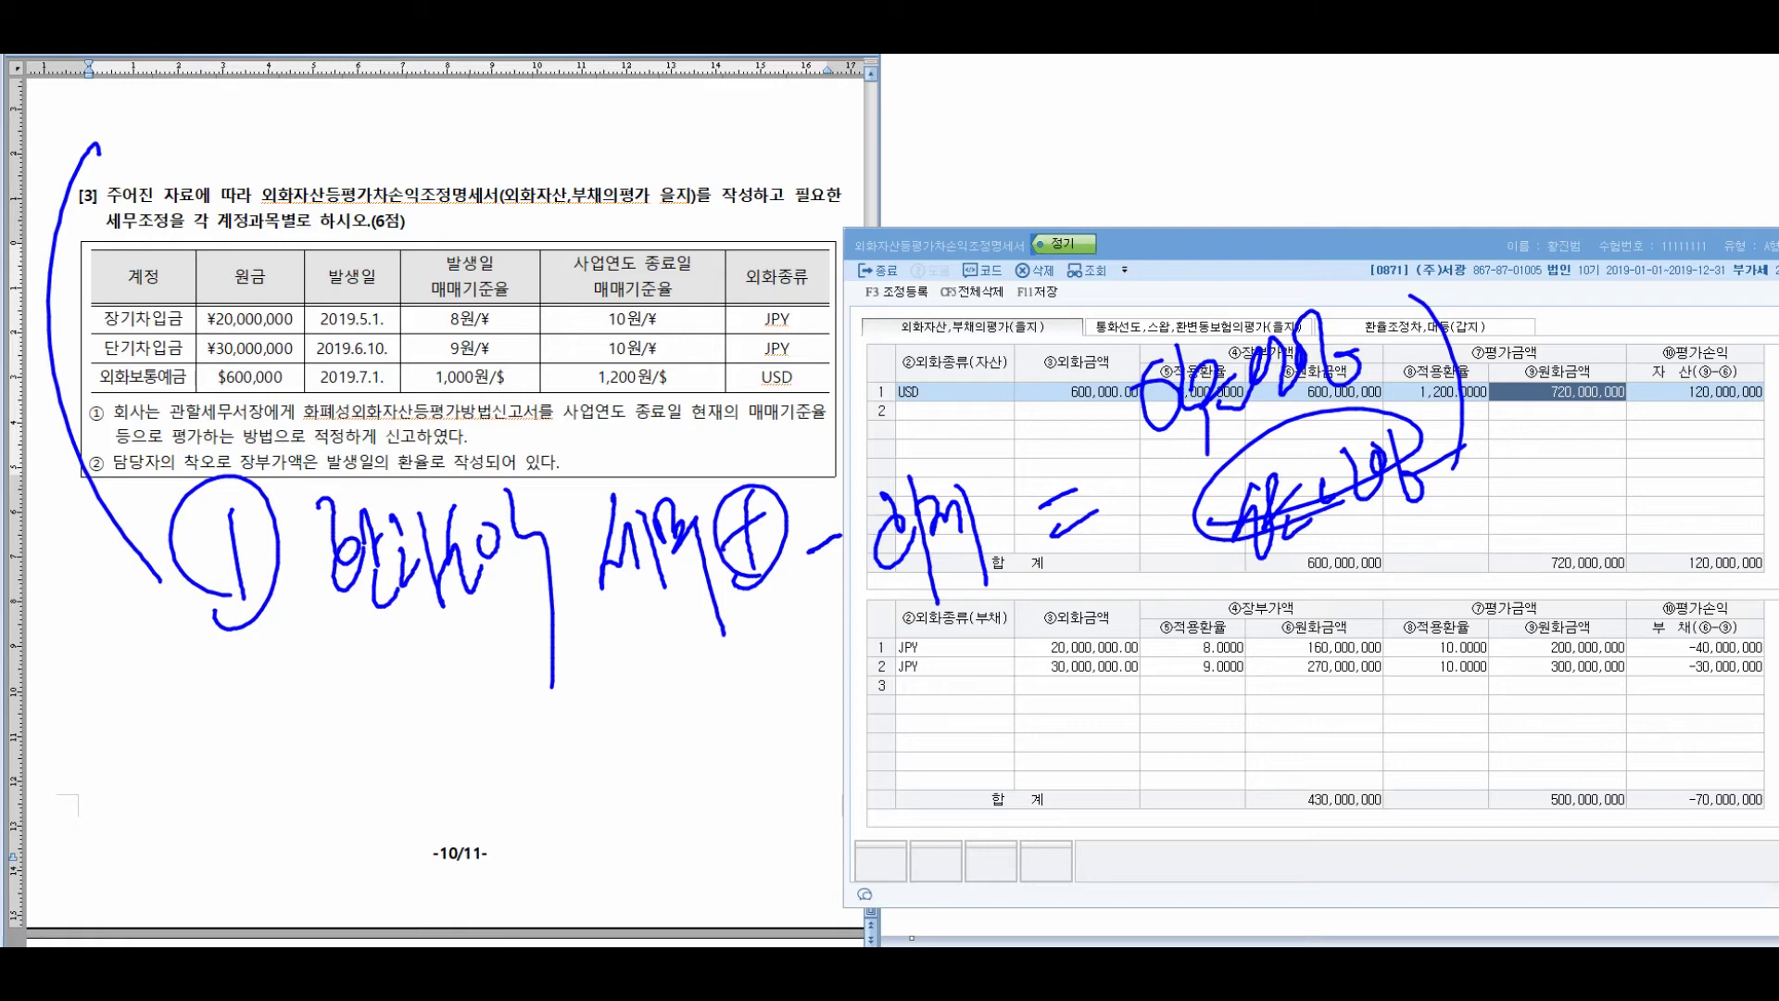
drag(938, 619, 925, 703)
mouse_move(962, 636)
mouse_down()
mouse_move(970, 623)
mouse_move(997, 709)
mouse_up()
mouse_move(1012, 640)
mouse_down()
mouse_move(1019, 663)
mouse_move(1029, 638)
mouse_up()
mouse_move(1048, 649)
mouse_down()
mouse_move(1068, 632)
mouse_move(1089, 660)
mouse_up()
mouse_move(1112, 617)
mouse_down()
mouse_move(1138, 630)
mouse_move(1173, 614)
mouse_up()
mouse_move(1173, 589)
mouse_down()
mouse_move(1179, 651)
mouse_move(1219, 631)
mouse_up()
drag(1246, 579, 1253, 690)
drag(219, 814, 304, 856)
drag(215, 775, 182, 786)
drag(437, 774, 452, 804)
drag(448, 820, 436, 895)
mouse_move(474, 783)
mouse_down()
mouse_move(514, 848)
mouse_move(509, 890)
mouse_up()
drag(501, 875, 556, 845)
drag(598, 774, 576, 867)
drag(619, 779, 621, 871)
drag(593, 829, 660, 823)
drag(660, 746, 709, 913)
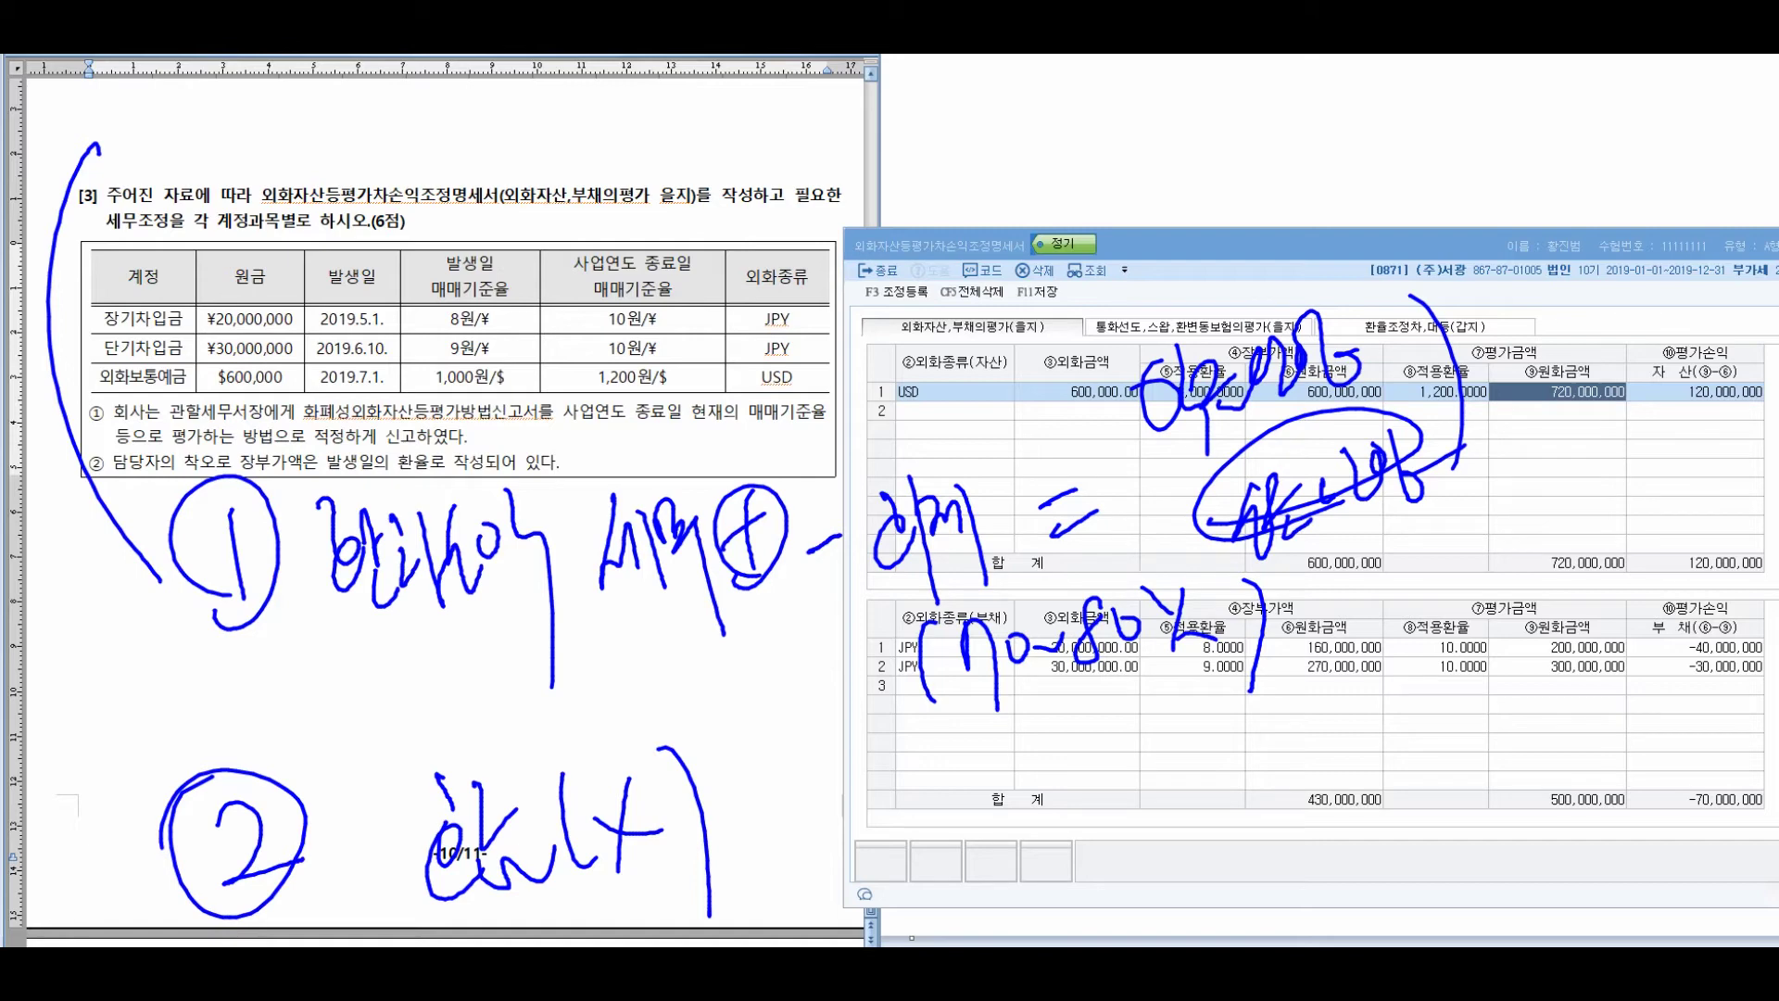
drag(761, 819, 1234, 763)
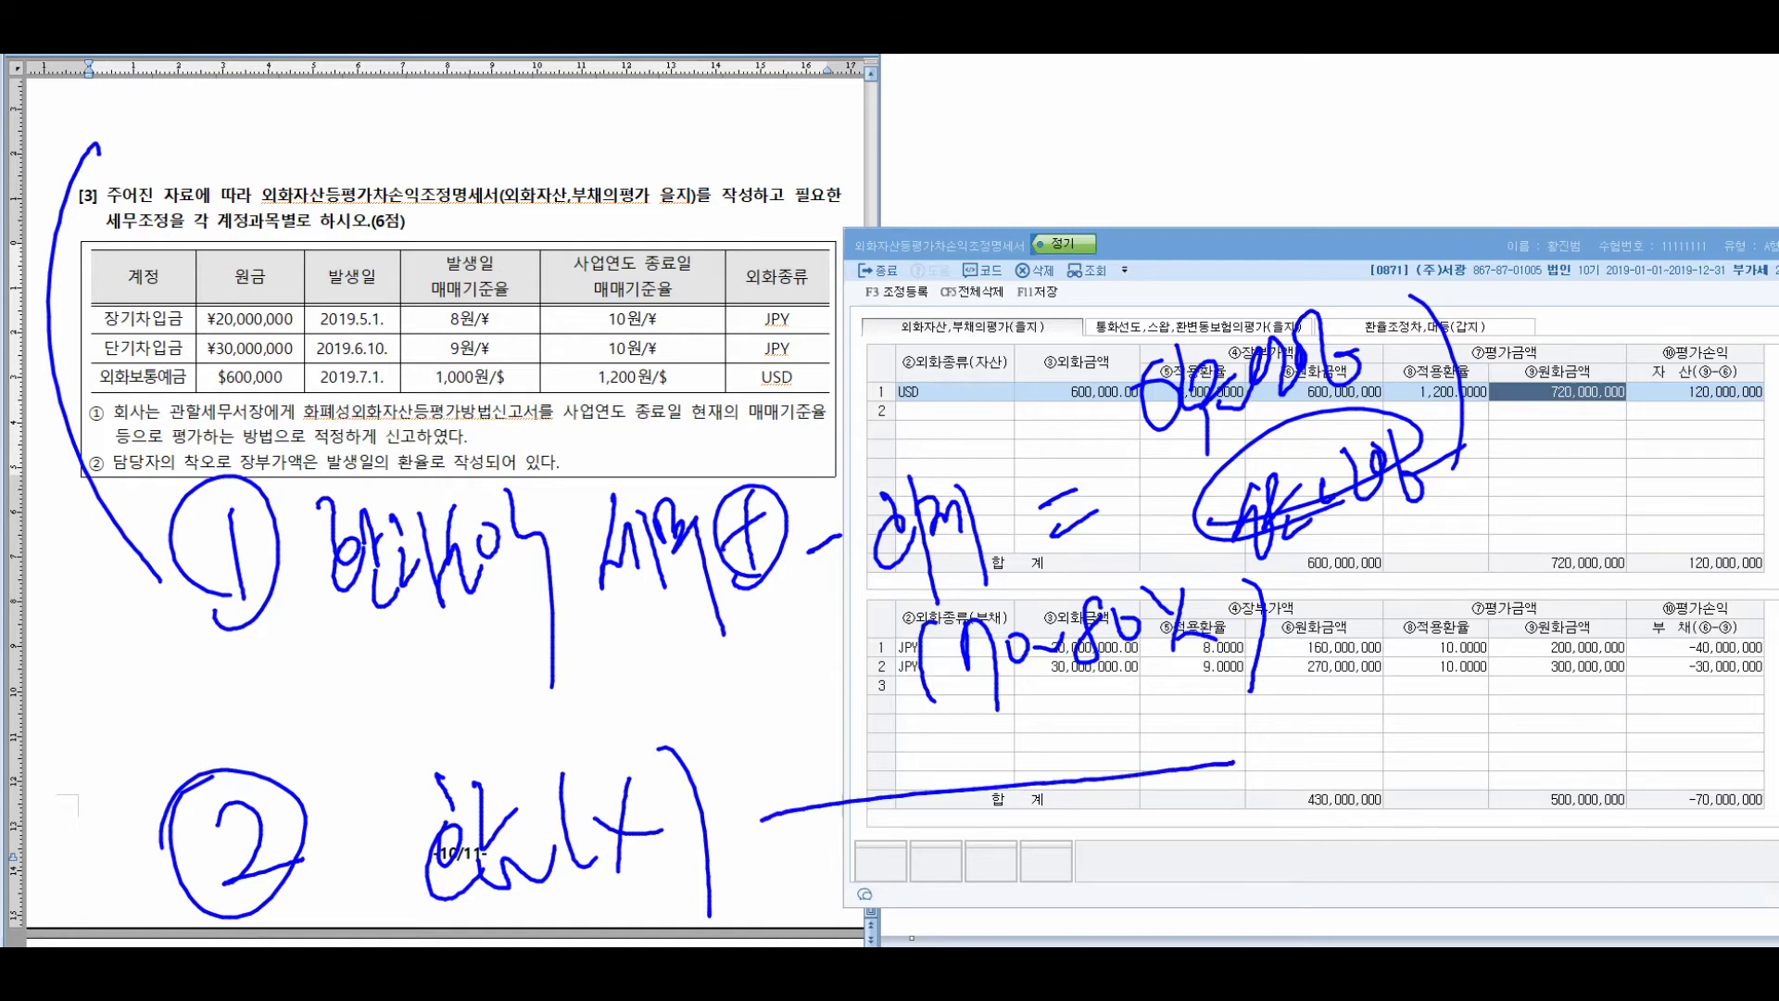
drag(774, 897, 1234, 761)
drag(1123, 742, 1149, 732)
drag(1164, 723, 1164, 795)
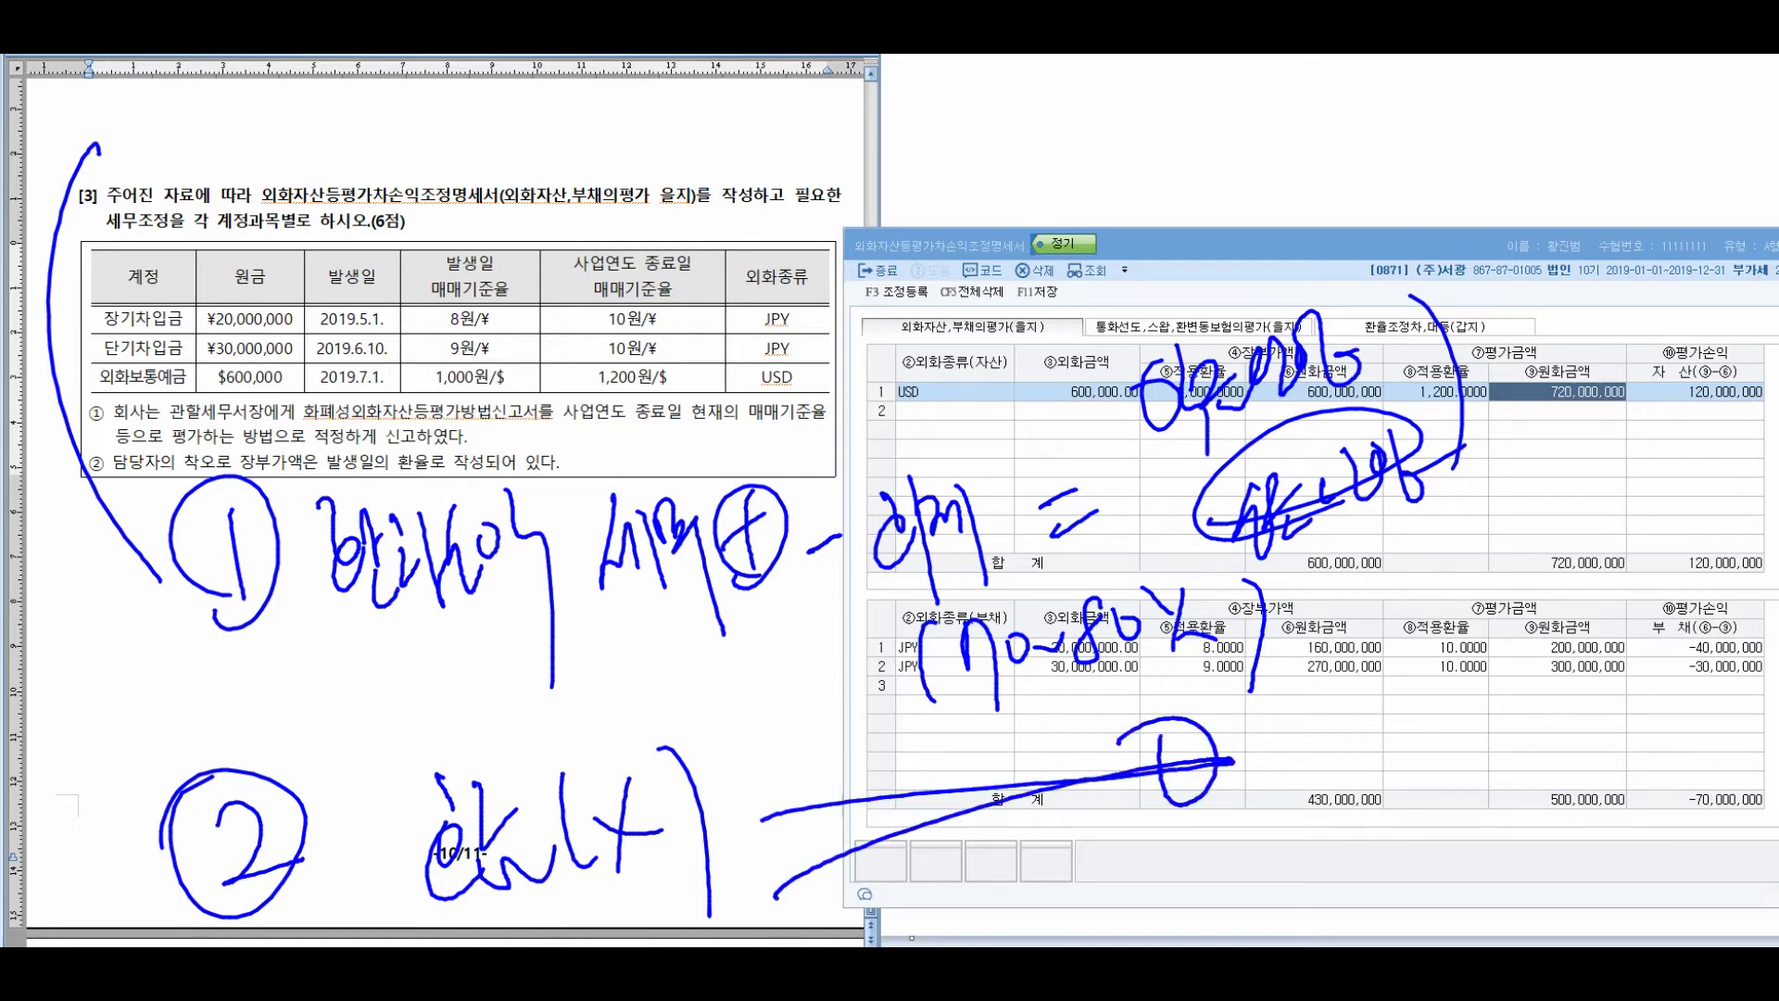
mouse_move(228, 397)
mouse_down()
mouse_move(167, 459)
mouse_move(278, 354)
mouse_up()
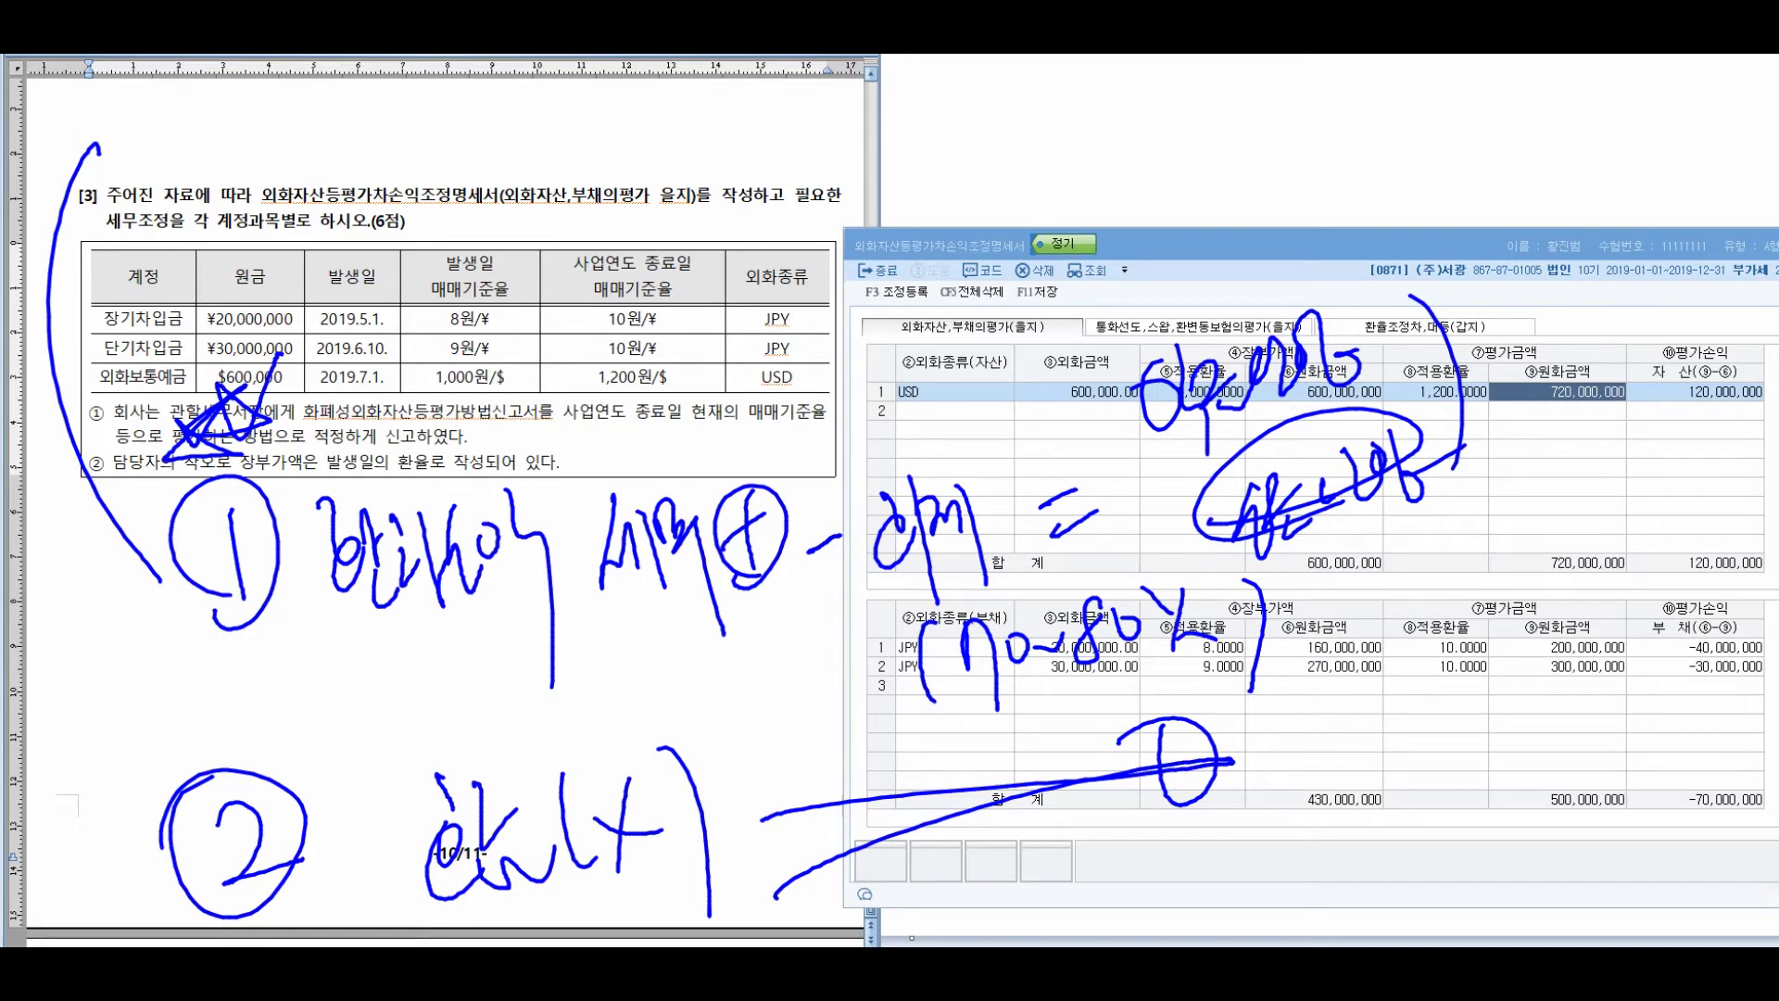
drag(969, 278, 1076, 212)
mouse_move(1436, 264)
mouse_down()
mouse_move(1467, 283)
mouse_move(1520, 220)
mouse_up()
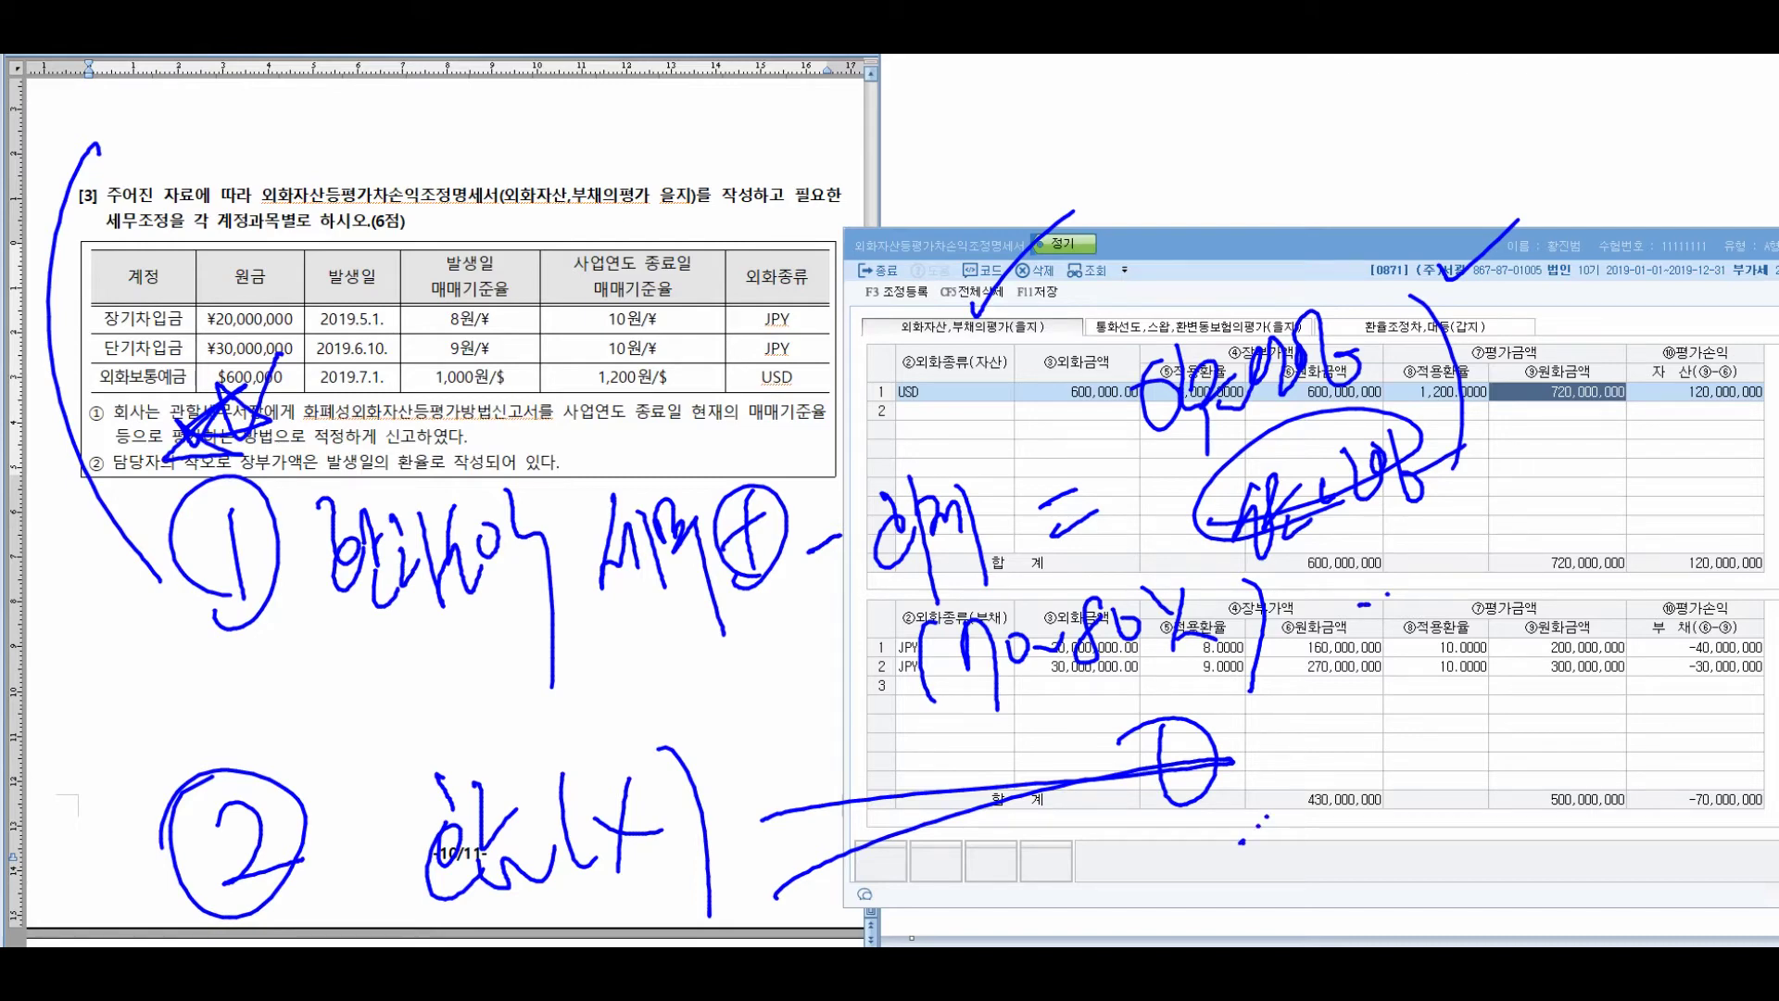
drag(1339, 681, 1348, 777)
drag(1339, 712, 1363, 744)
mouse_move(1363, 690)
mouse_down()
mouse_move(1390, 714)
mouse_move(1385, 774)
mouse_move(1418, 742)
mouse_up()
mouse_move(1432, 676)
mouse_down()
mouse_move(1455, 782)
mouse_move(1457, 737)
mouse_up()
mouse_move(1495, 660)
mouse_down()
mouse_move(1516, 669)
mouse_move(1531, 730)
mouse_up()
mouse_move(1529, 649)
mouse_down()
mouse_move(1554, 713)
mouse_move(1599, 701)
mouse_up()
drag(1594, 608, 1595, 743)
drag(1357, 790, 1631, 674)
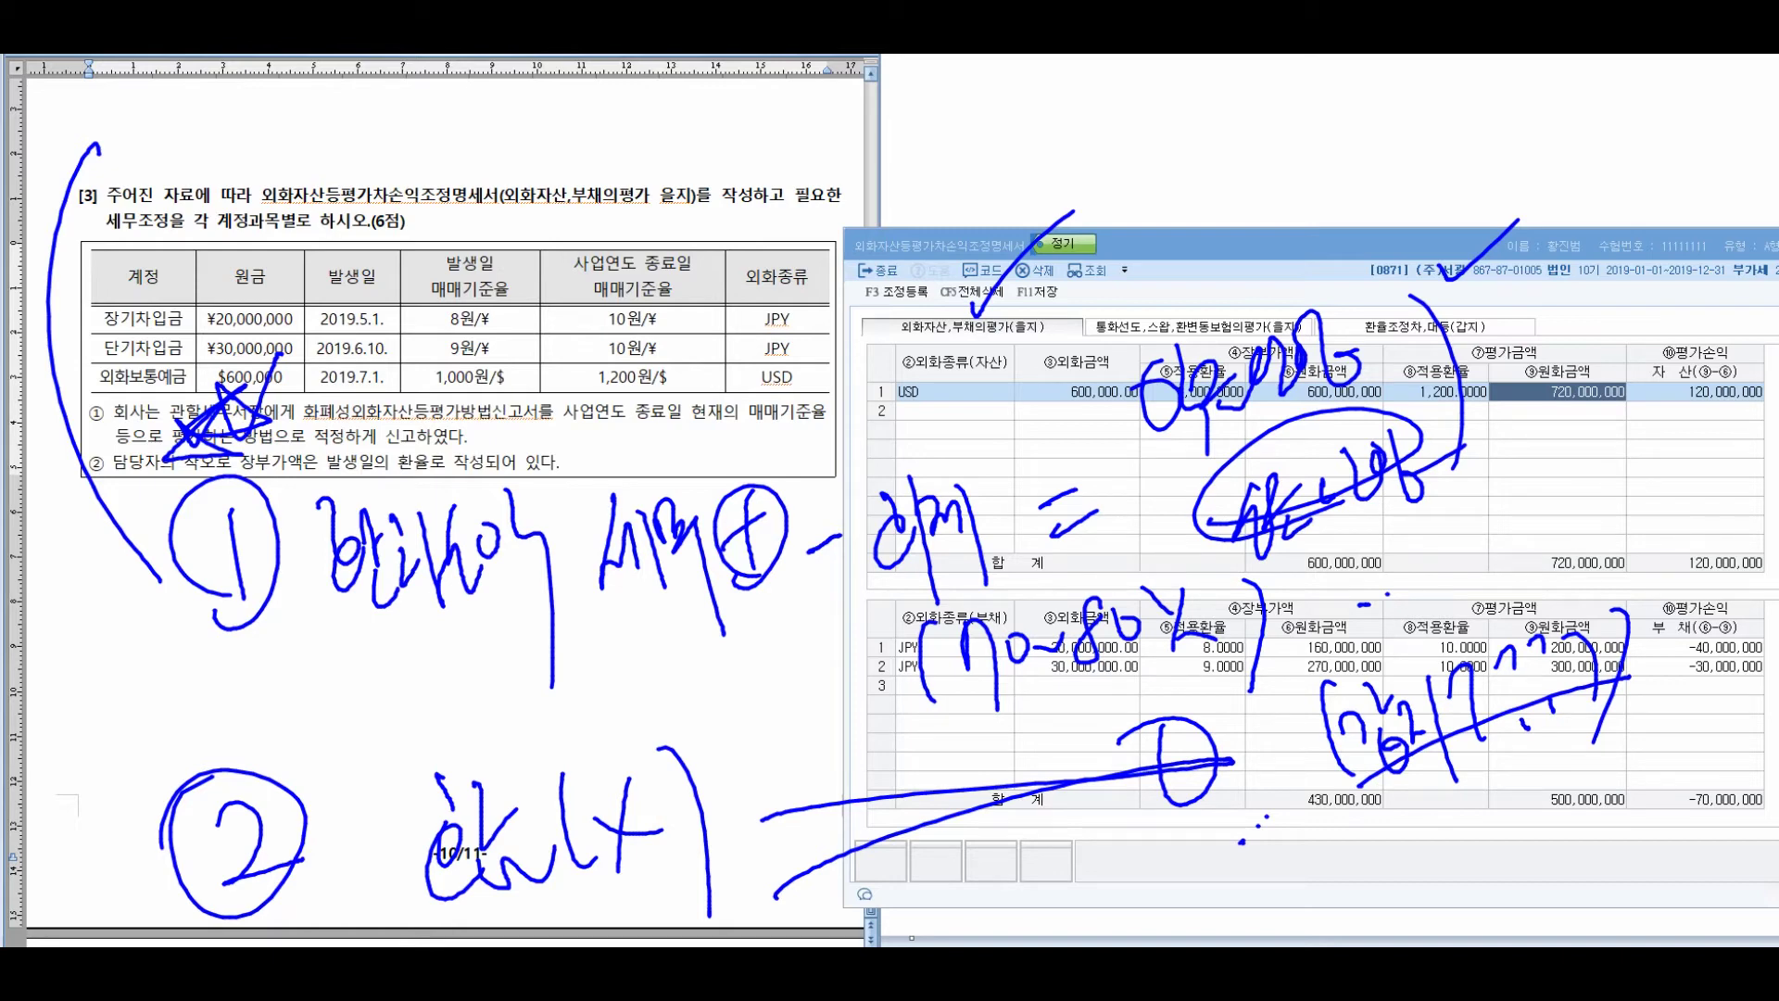
key(ctrl+e)
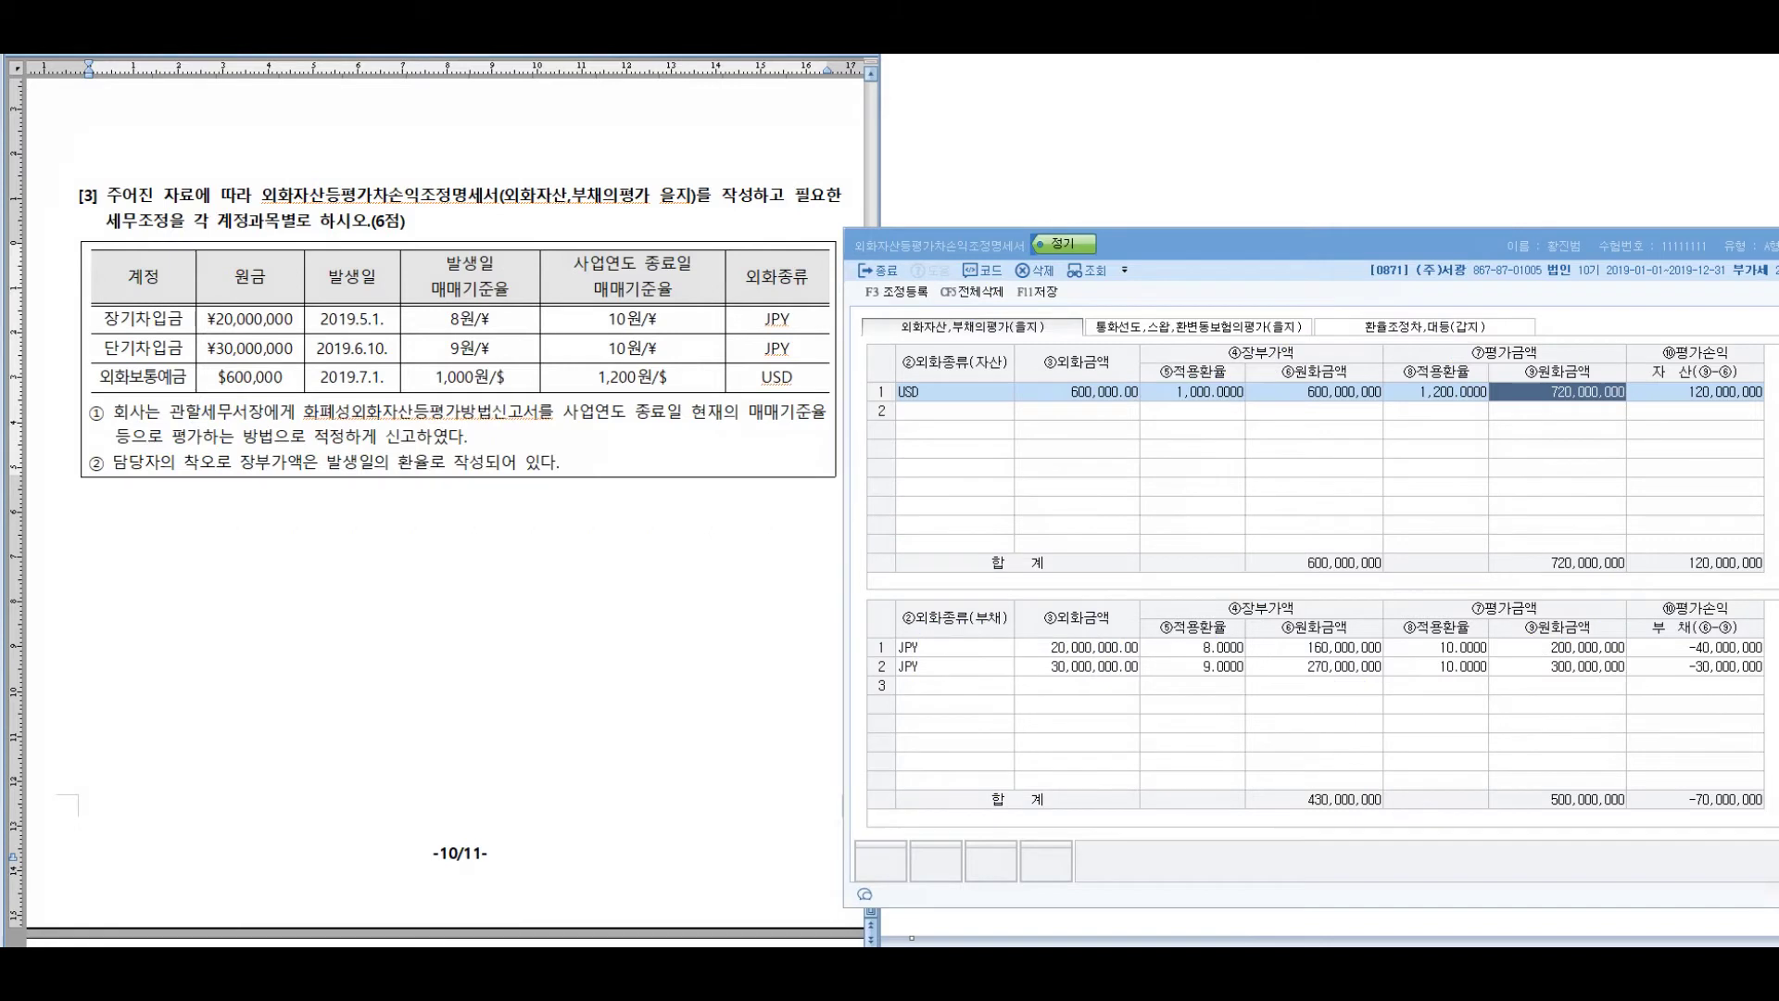
Open the 환율조정차,대등(갑지) form and go to the 회사손익금 계상액 of the 화폐성 외화자산.부채 평가손익
click(1425, 326)
click(1298, 668)
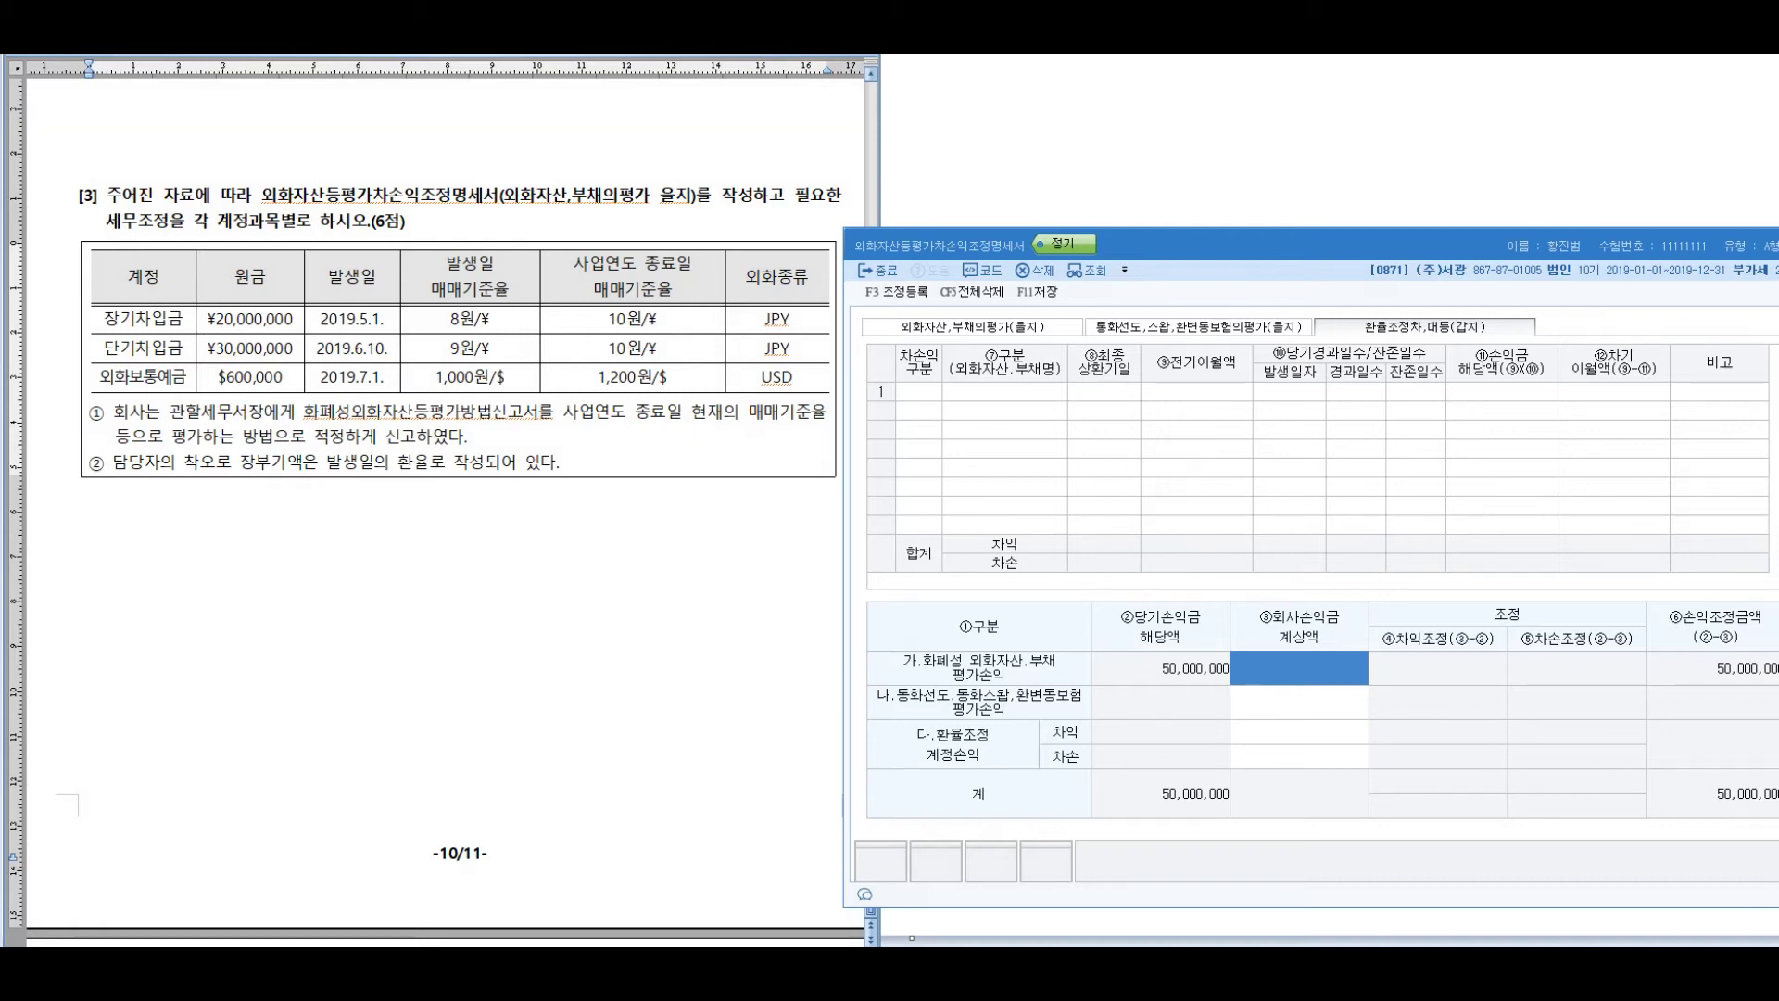
mouse_move(93, 436)
mouse_down()
mouse_move(56, 472)
mouse_move(107, 454)
mouse_move(121, 495)
mouse_move(638, 521)
mouse_up()
mouse_move(424, 535)
mouse_down()
mouse_move(1151, 636)
mouse_move(1351, 638)
mouse_move(1407, 667)
mouse_up()
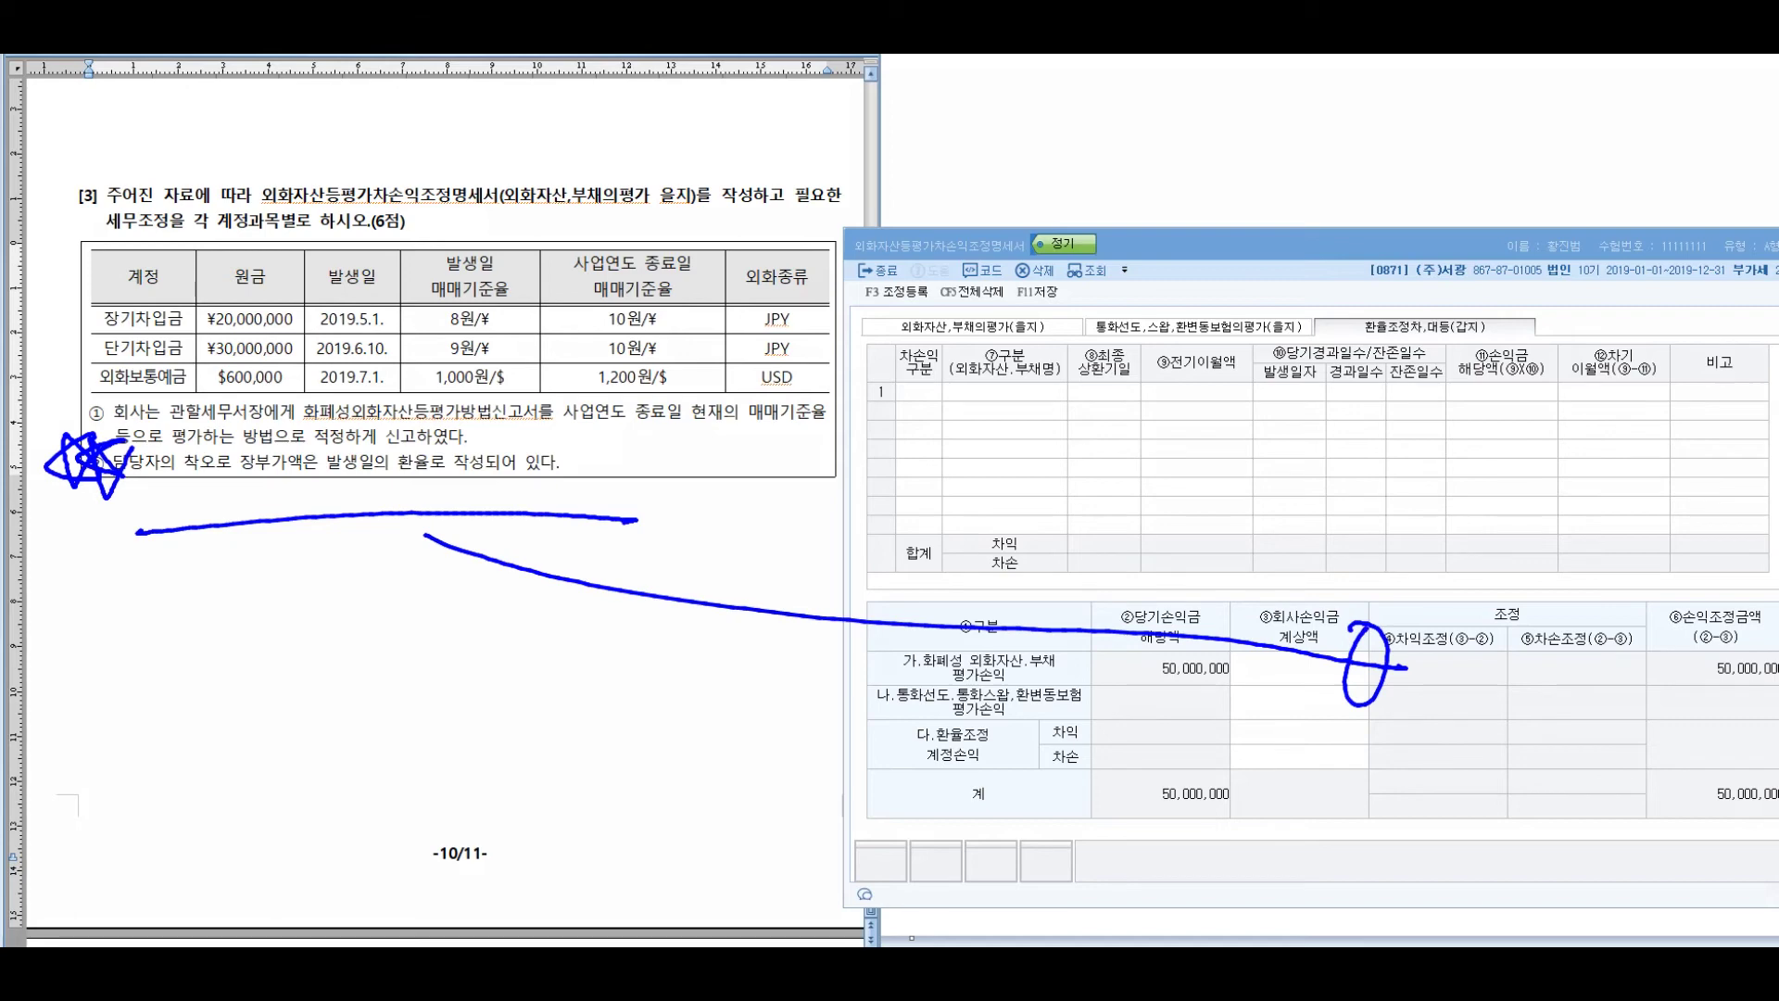
mouse_move(82, 644)
mouse_down()
mouse_move(116, 723)
mouse_move(157, 741)
mouse_up()
drag(172, 622, 216, 741)
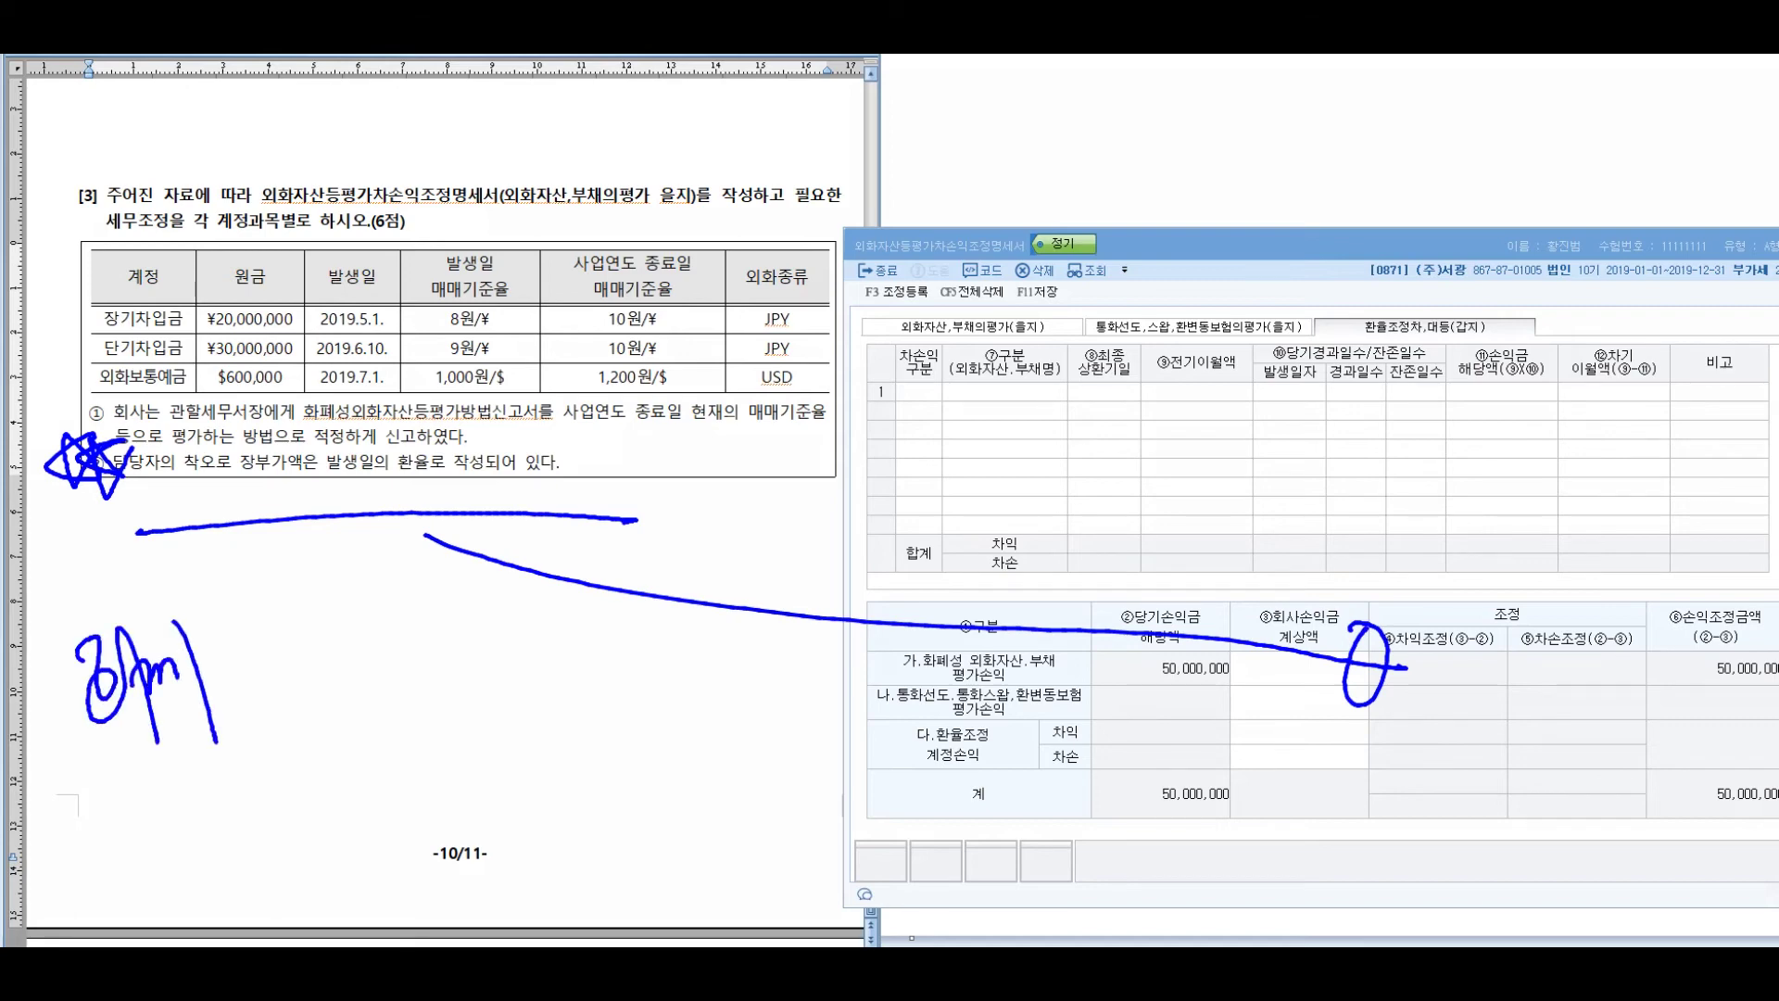
drag(260, 623, 236, 640)
mouse_move(346, 641)
mouse_down()
mouse_move(367, 660)
mouse_move(415, 647)
mouse_up()
mouse_move(437, 598)
mouse_down()
mouse_move(454, 663)
mouse_move(482, 640)
mouse_up()
mouse_move(492, 570)
mouse_down()
mouse_move(505, 640)
mouse_move(533, 640)
mouse_up()
mouse_move(549, 556)
mouse_down()
mouse_move(558, 614)
mouse_move(593, 630)
mouse_up()
mouse_move(640, 567)
mouse_down()
mouse_move(617, 612)
mouse_move(671, 580)
mouse_up()
drag(276, 827, 339, 775)
drag(306, 841, 371, 788)
mouse_move(359, 742)
mouse_down()
mouse_move(369, 806)
mouse_move(417, 792)
mouse_up()
mouse_move(385, 737)
mouse_down()
mouse_move(408, 811)
mouse_move(463, 811)
mouse_up()
drag(441, 649, 371, 945)
drag(288, 752, 630, 871)
mouse_move(540, 753)
mouse_down()
mouse_move(561, 736)
mouse_move(612, 816)
mouse_up()
mouse_move(612, 816)
mouse_down()
mouse_move(638, 732)
mouse_move(713, 769)
mouse_up()
drag(725, 639, 646, 908)
drag(702, 832, 900, 721)
drag(540, 693, 849, 767)
drag(673, 737, 747, 669)
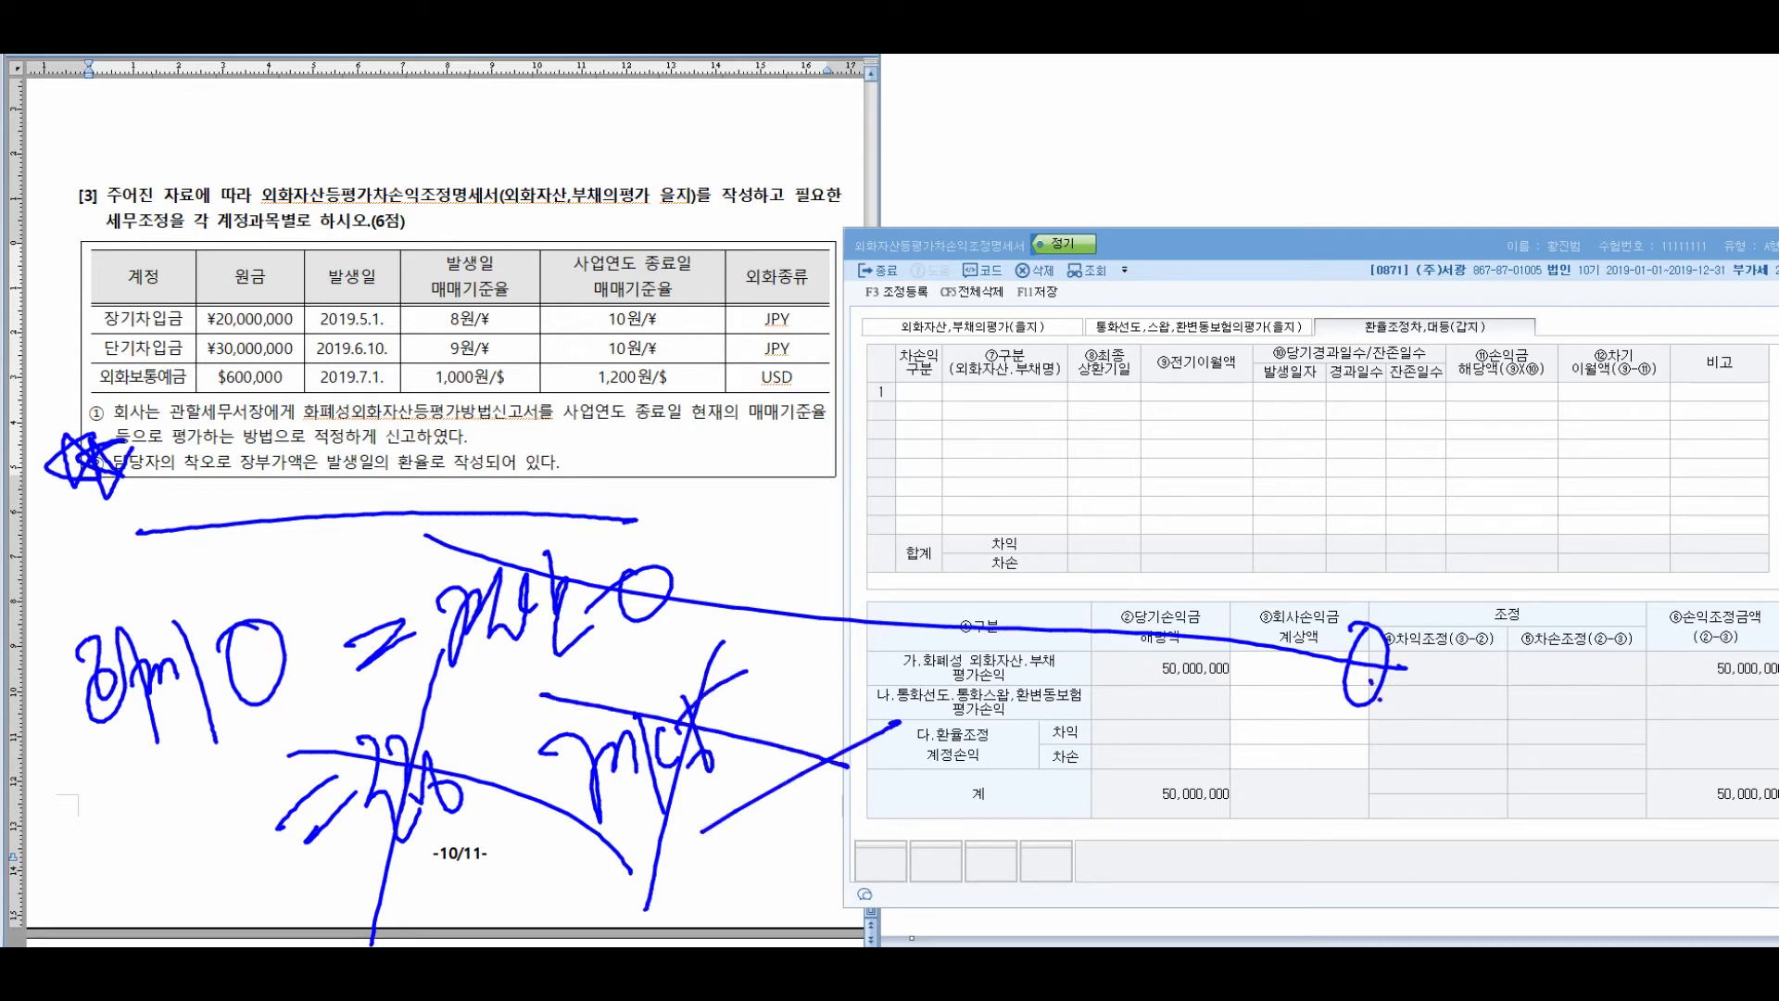
mouse_move(1729, 614)
mouse_down()
mouse_move(1641, 653)
mouse_move(1752, 695)
mouse_move(1742, 630)
mouse_move(1617, 649)
mouse_up()
mouse_move(1305, 465)
mouse_down()
mouse_move(1285, 509)
mouse_move(1325, 557)
mouse_move(1358, 496)
mouse_move(1381, 617)
mouse_up()
mouse_move(1383, 501)
mouse_down()
mouse_move(1418, 565)
mouse_move(1666, 492)
mouse_up()
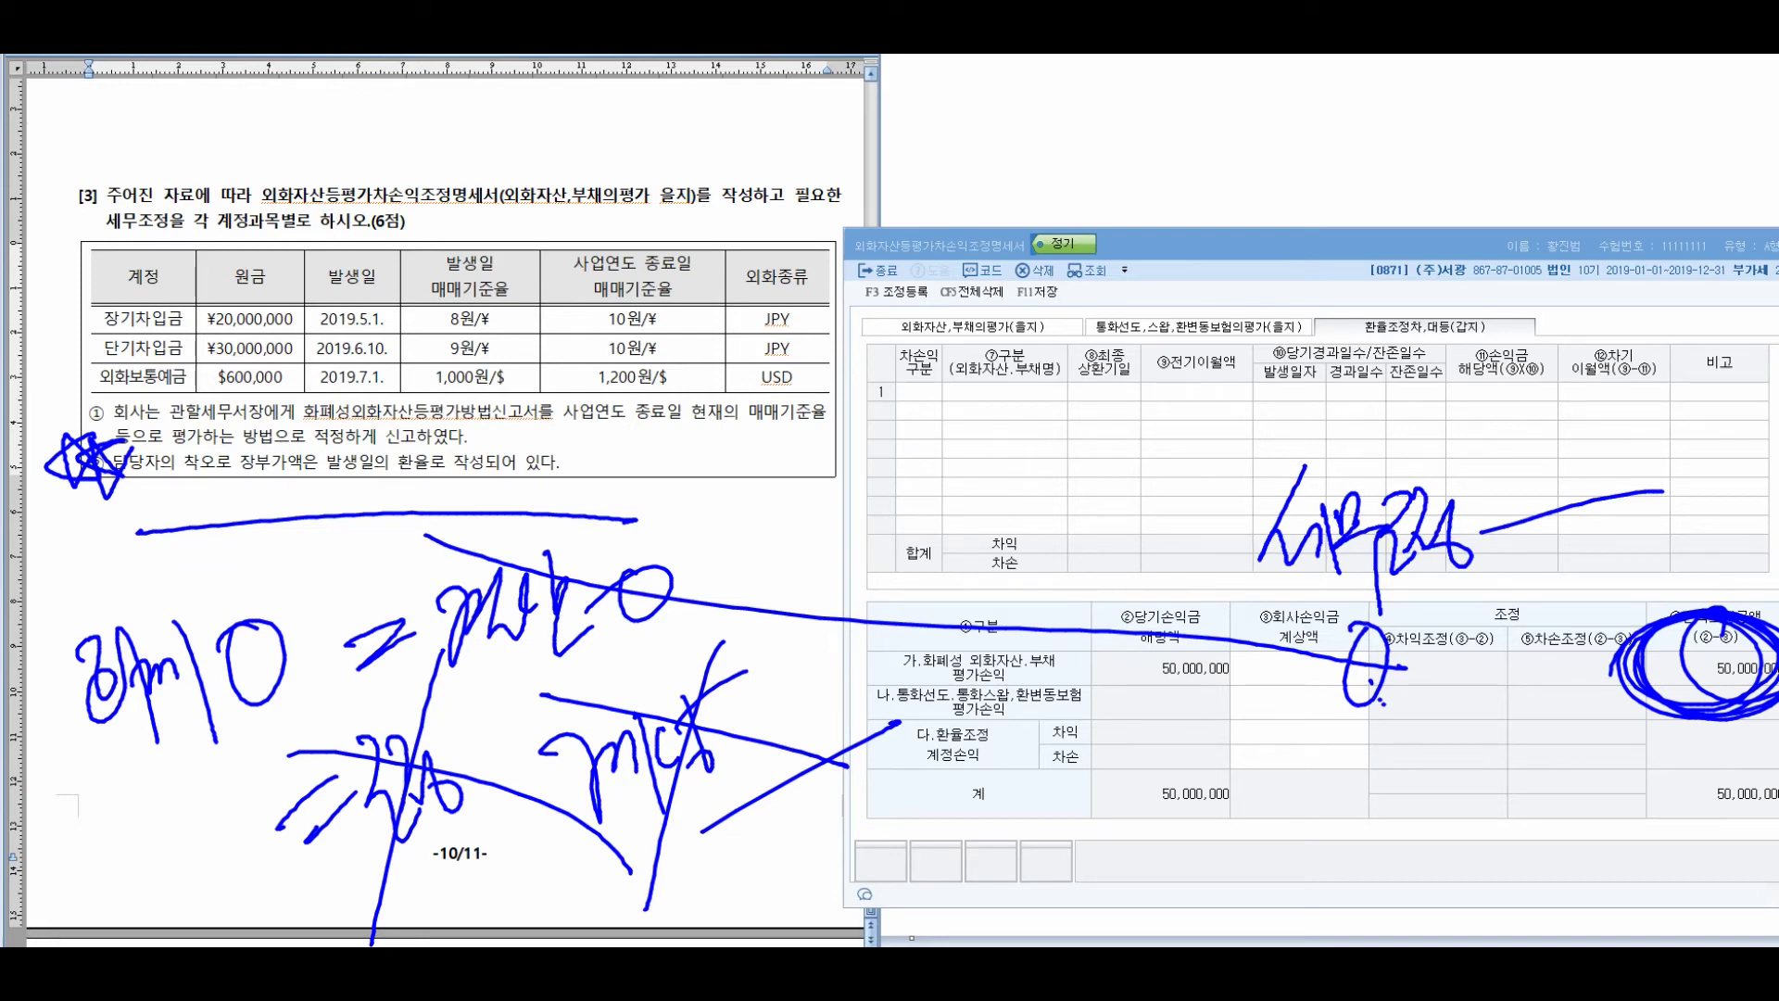
mouse_move(787, 413)
mouse_down()
mouse_move(802, 482)
mouse_move(844, 408)
mouse_move(871, 491)
mouse_move(913, 464)
mouse_up()
mouse_move(897, 373)
mouse_down()
mouse_move(916, 419)
mouse_move(947, 429)
mouse_move(993, 371)
mouse_move(1019, 410)
mouse_move(1061, 378)
mouse_up()
drag(1107, 320, 1103, 324)
mouse_move(857, 545)
mouse_down()
mouse_move(851, 621)
mouse_move(897, 593)
mouse_move(941, 505)
mouse_move(973, 519)
mouse_up()
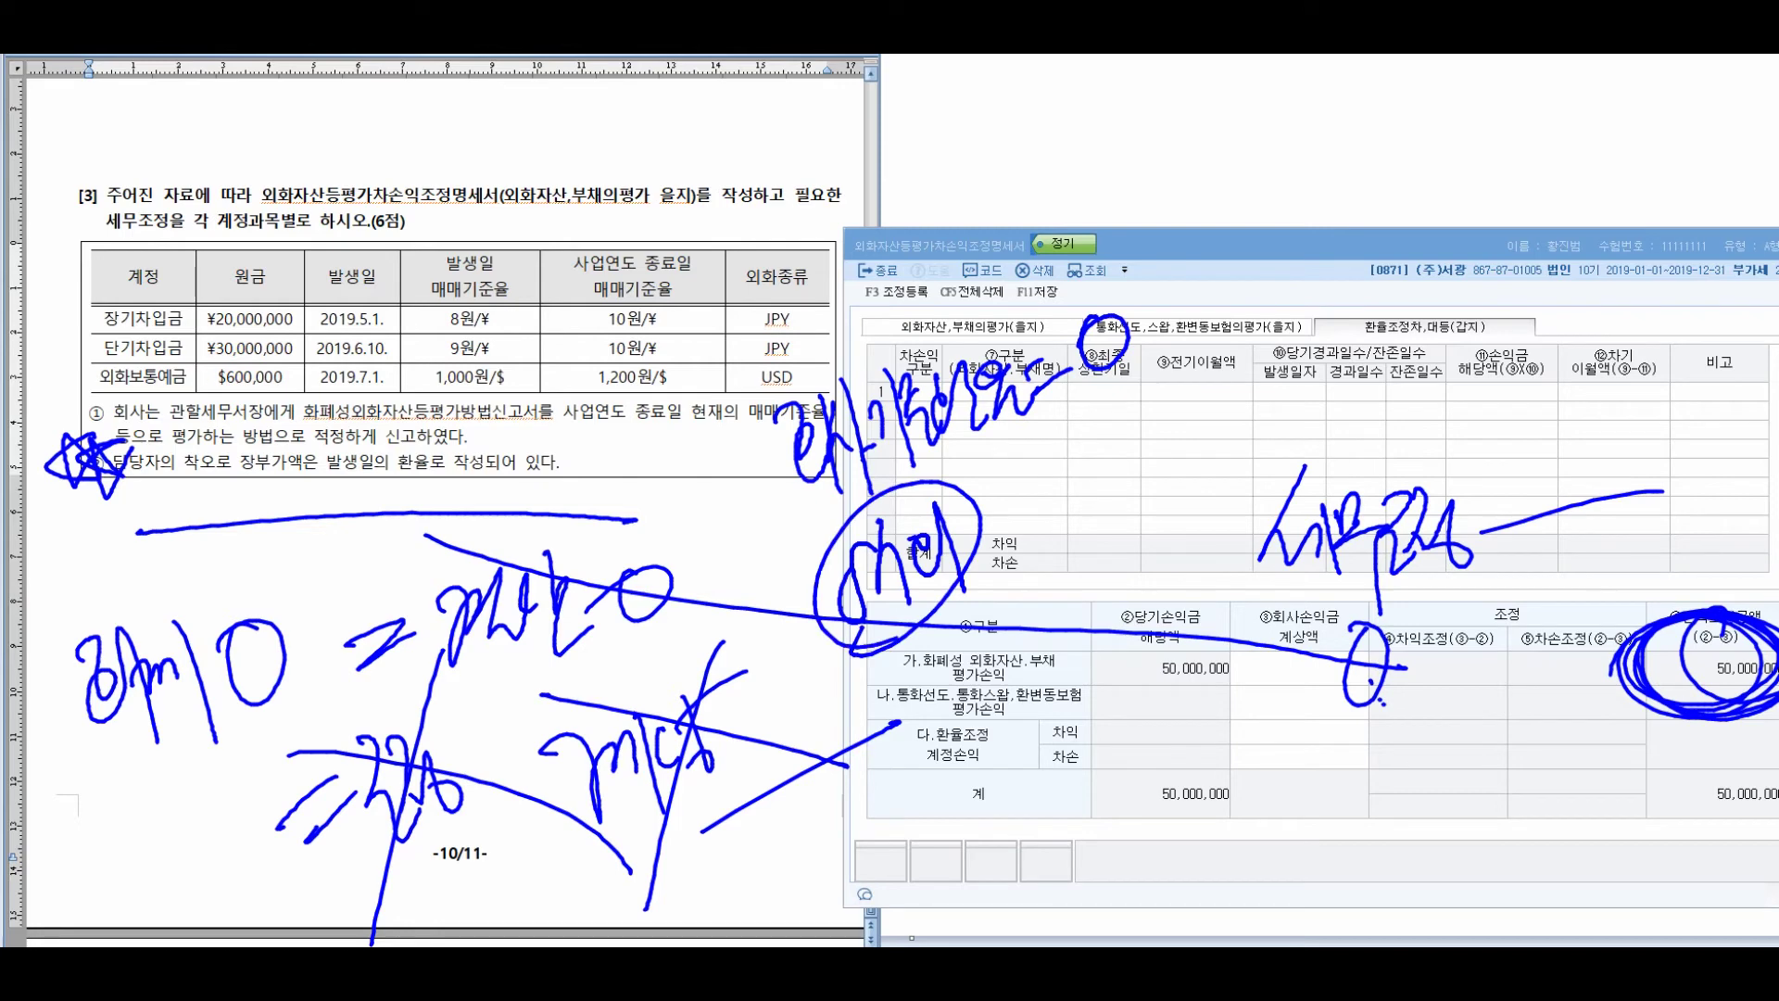
drag(1019, 460, 1012, 558)
mouse_move(1052, 462)
mouse_down()
mouse_move(1027, 540)
mouse_move(1058, 503)
mouse_up()
drag(1053, 446, 1075, 562)
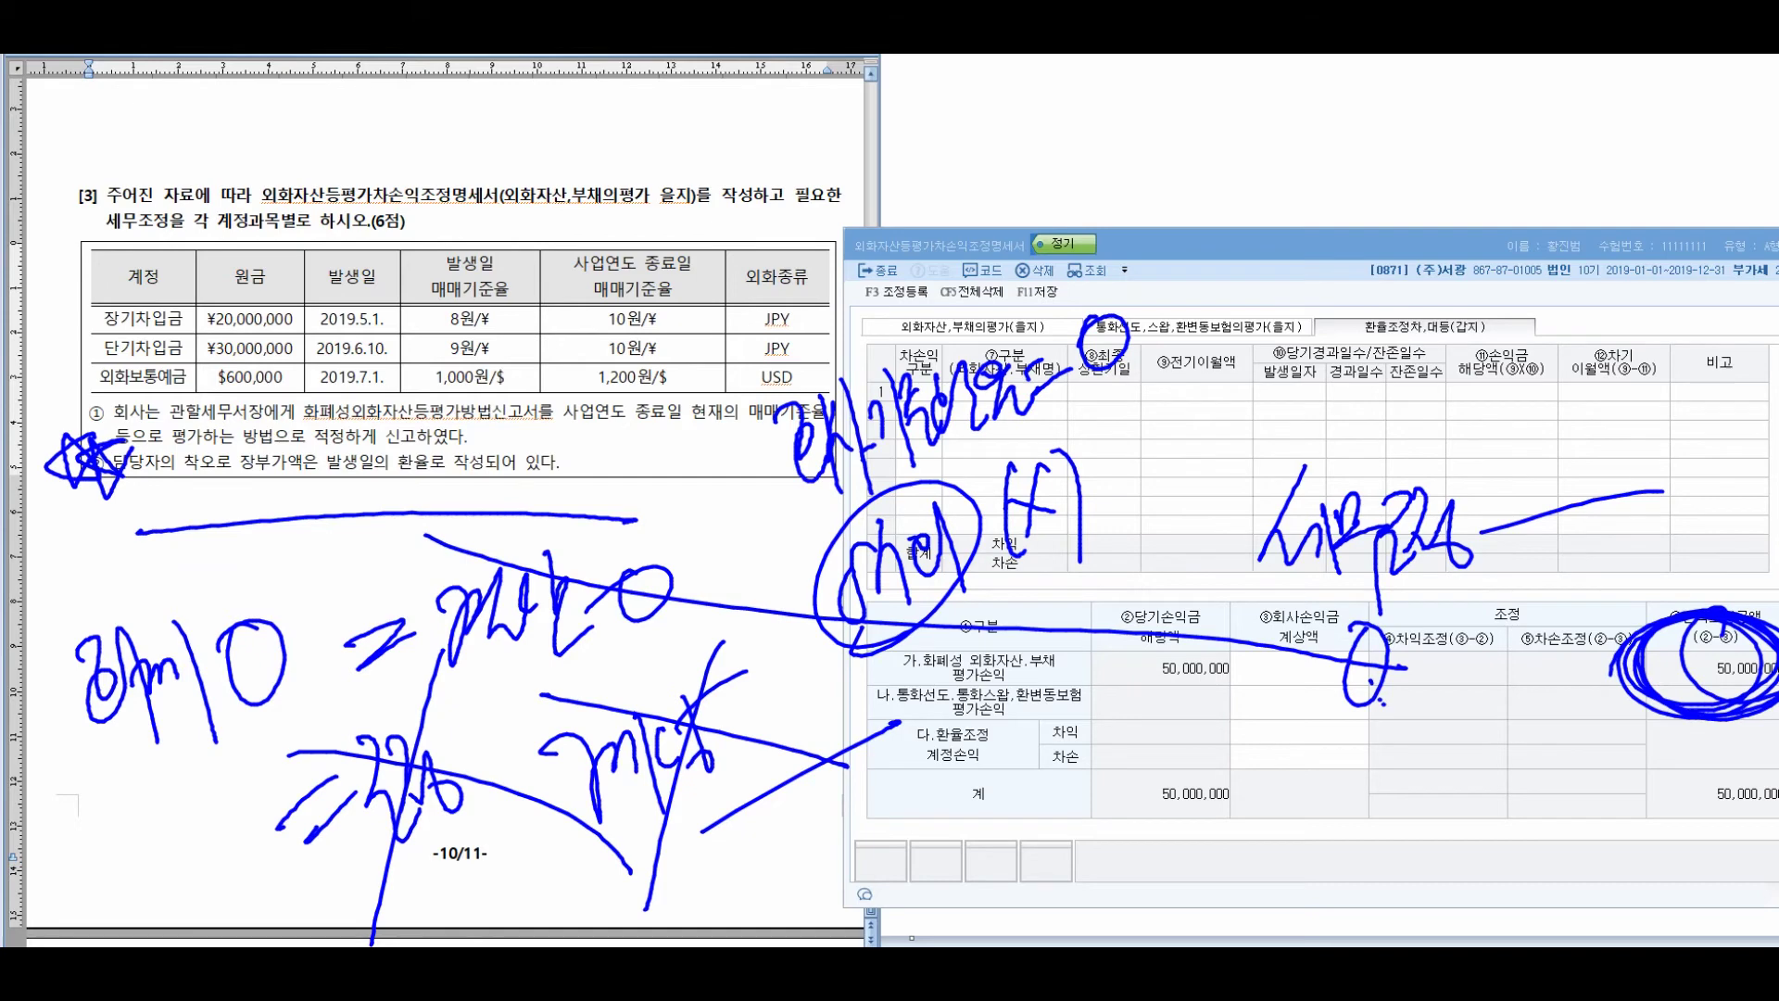
key(e)
Open 조정 등록, go to the first empty 손금산입 및 익금불산입 row, and check the 장기차입금 and 단기차입금 data in the problem
key(F3)
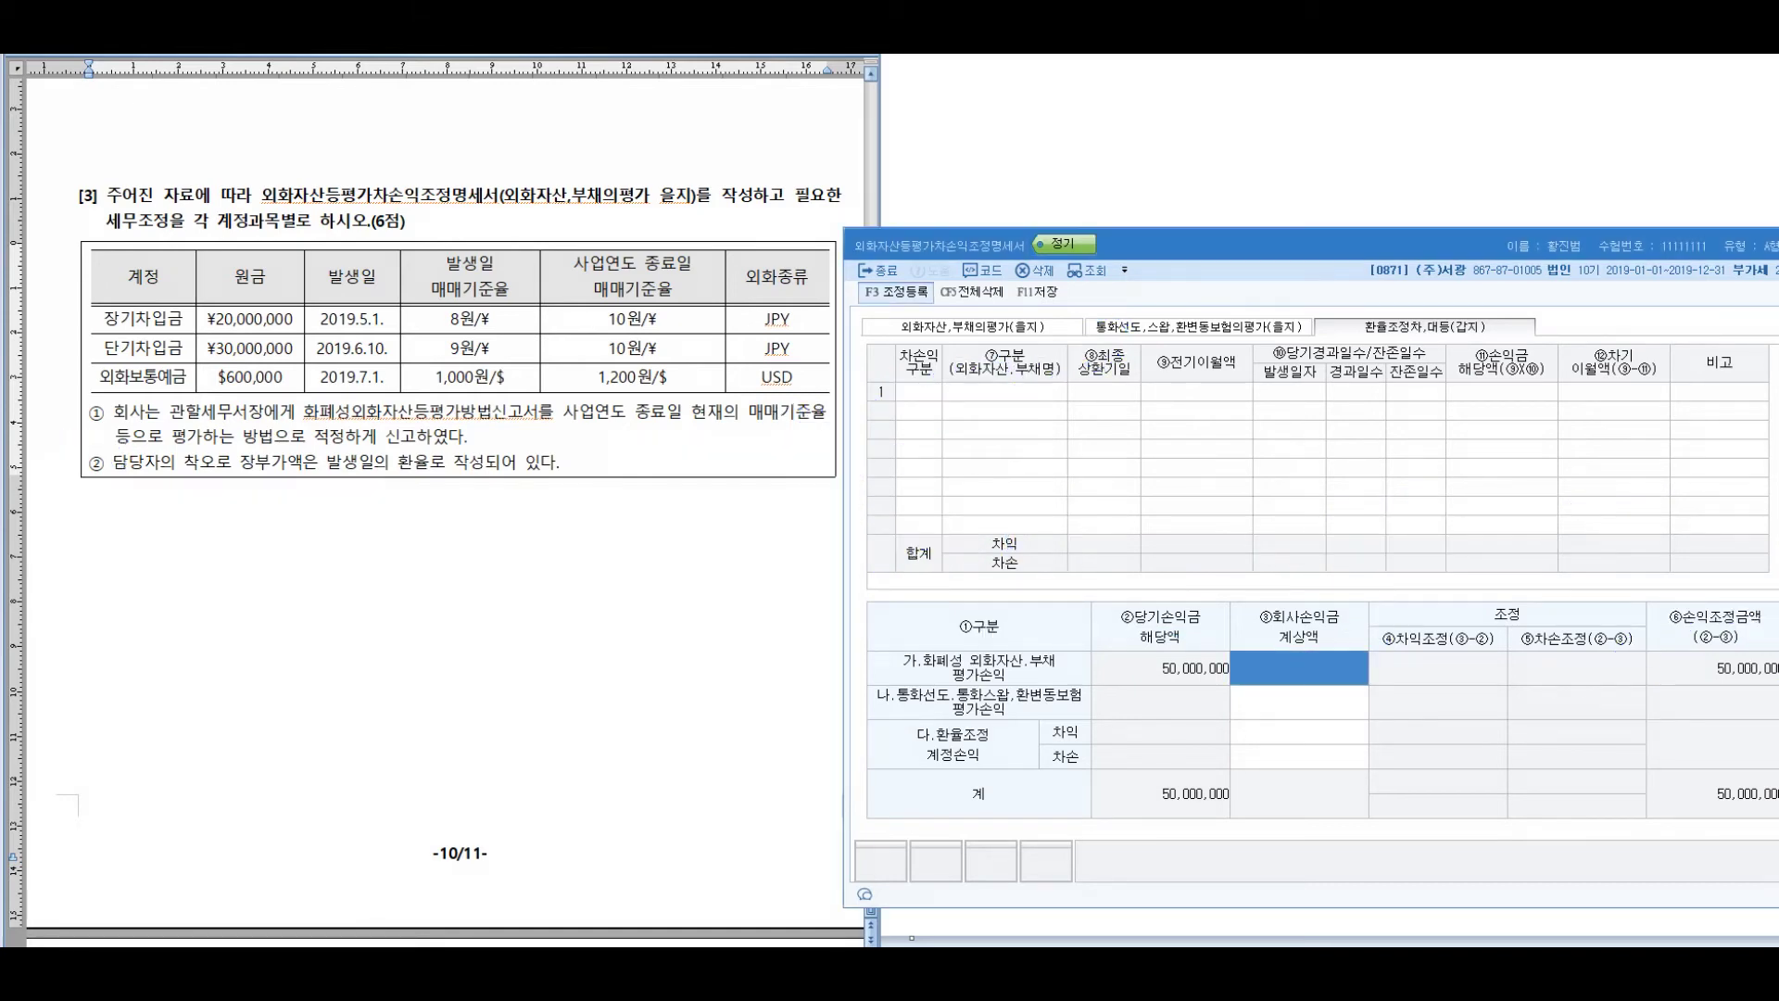
drag(1386, 311, 1201, 359)
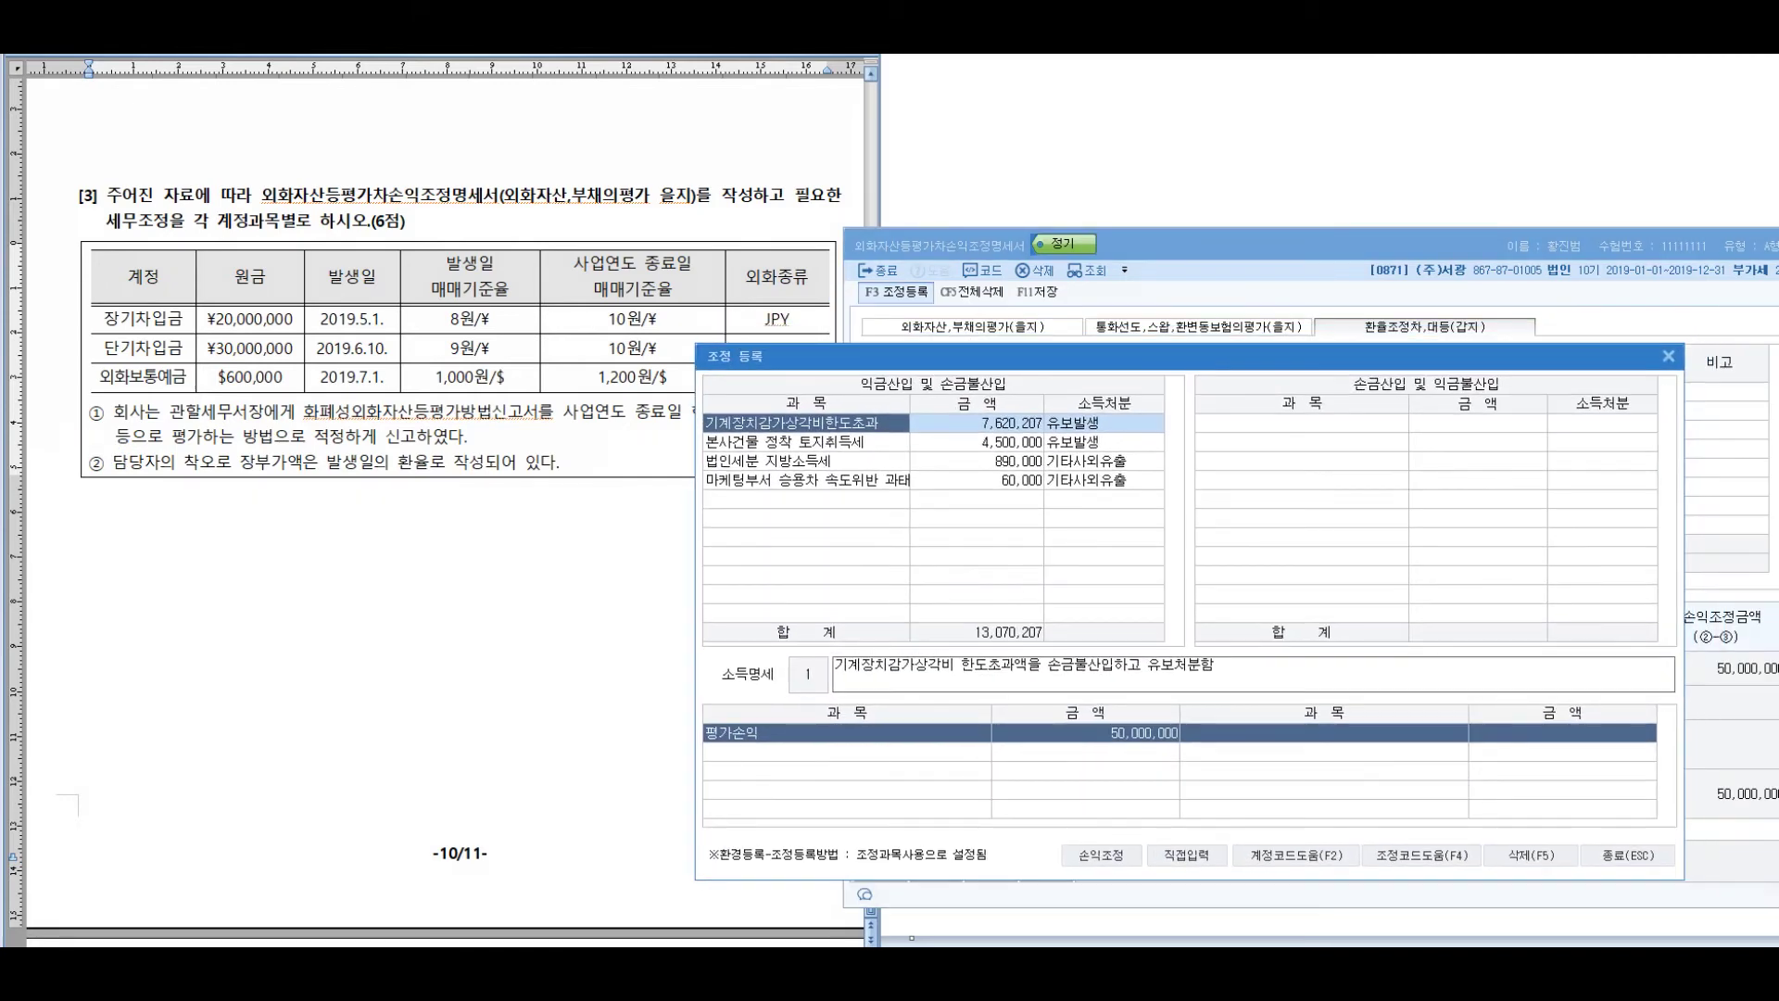
key(Tab)
drag(139, 319, 776, 348)
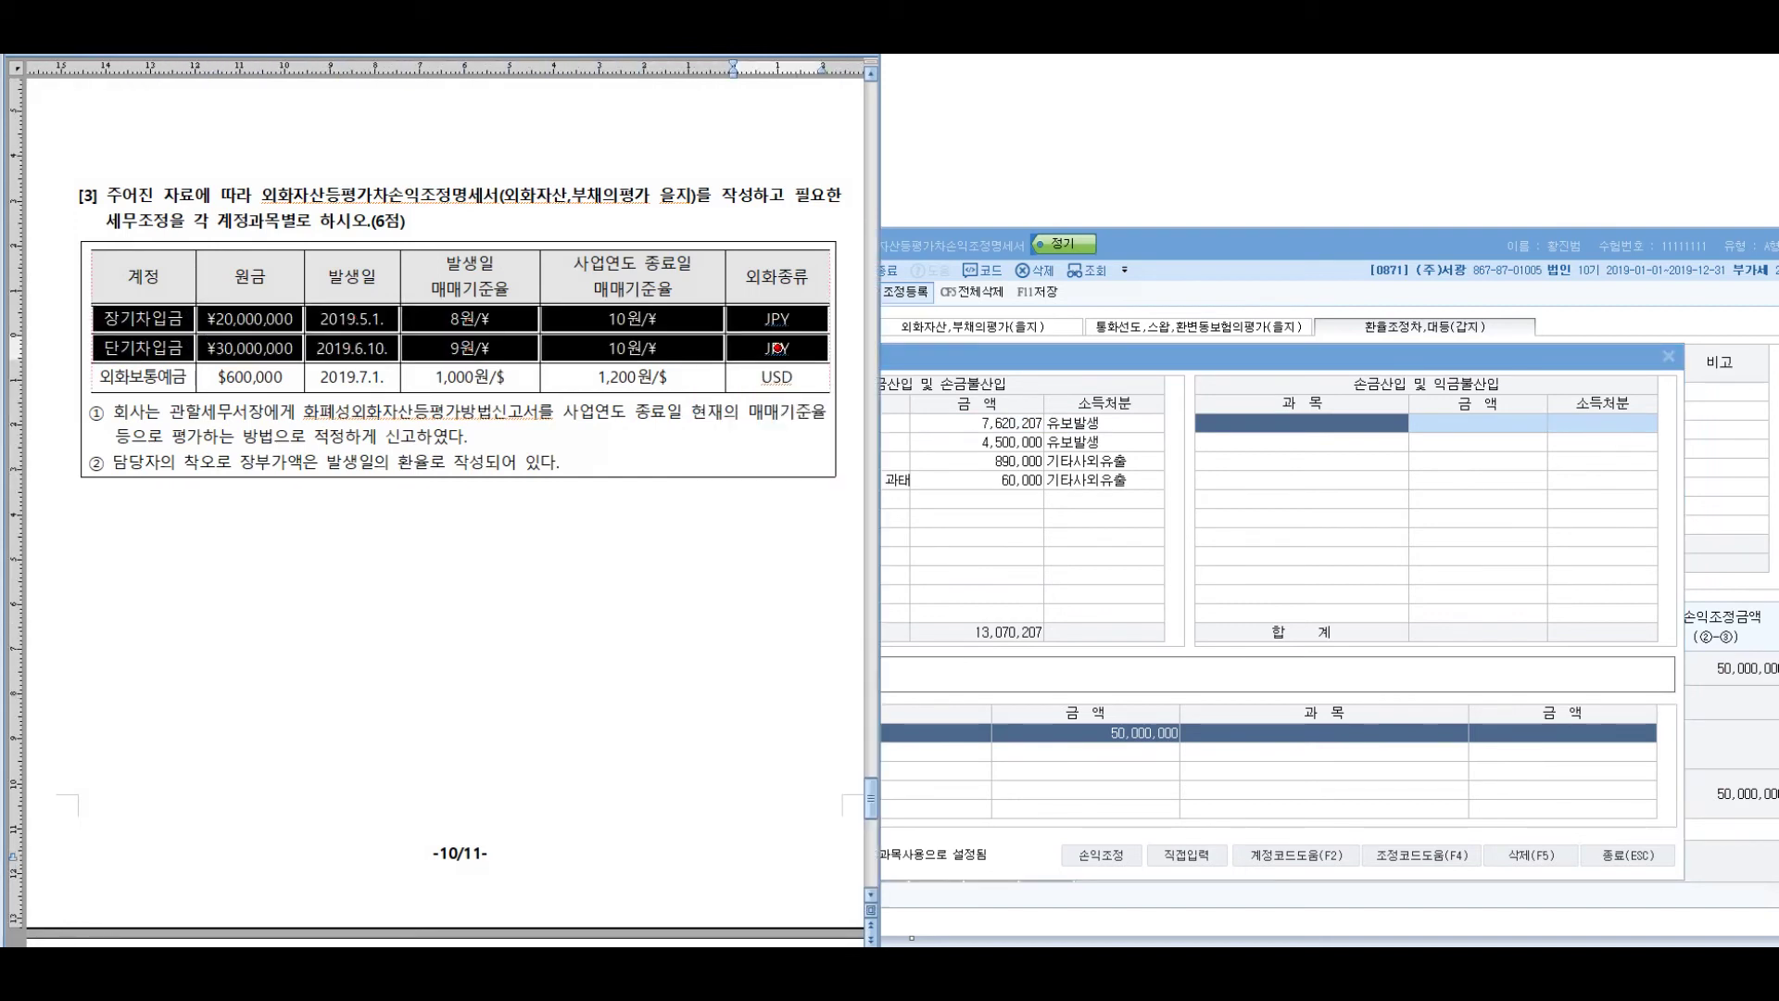
key(alt+Tab)
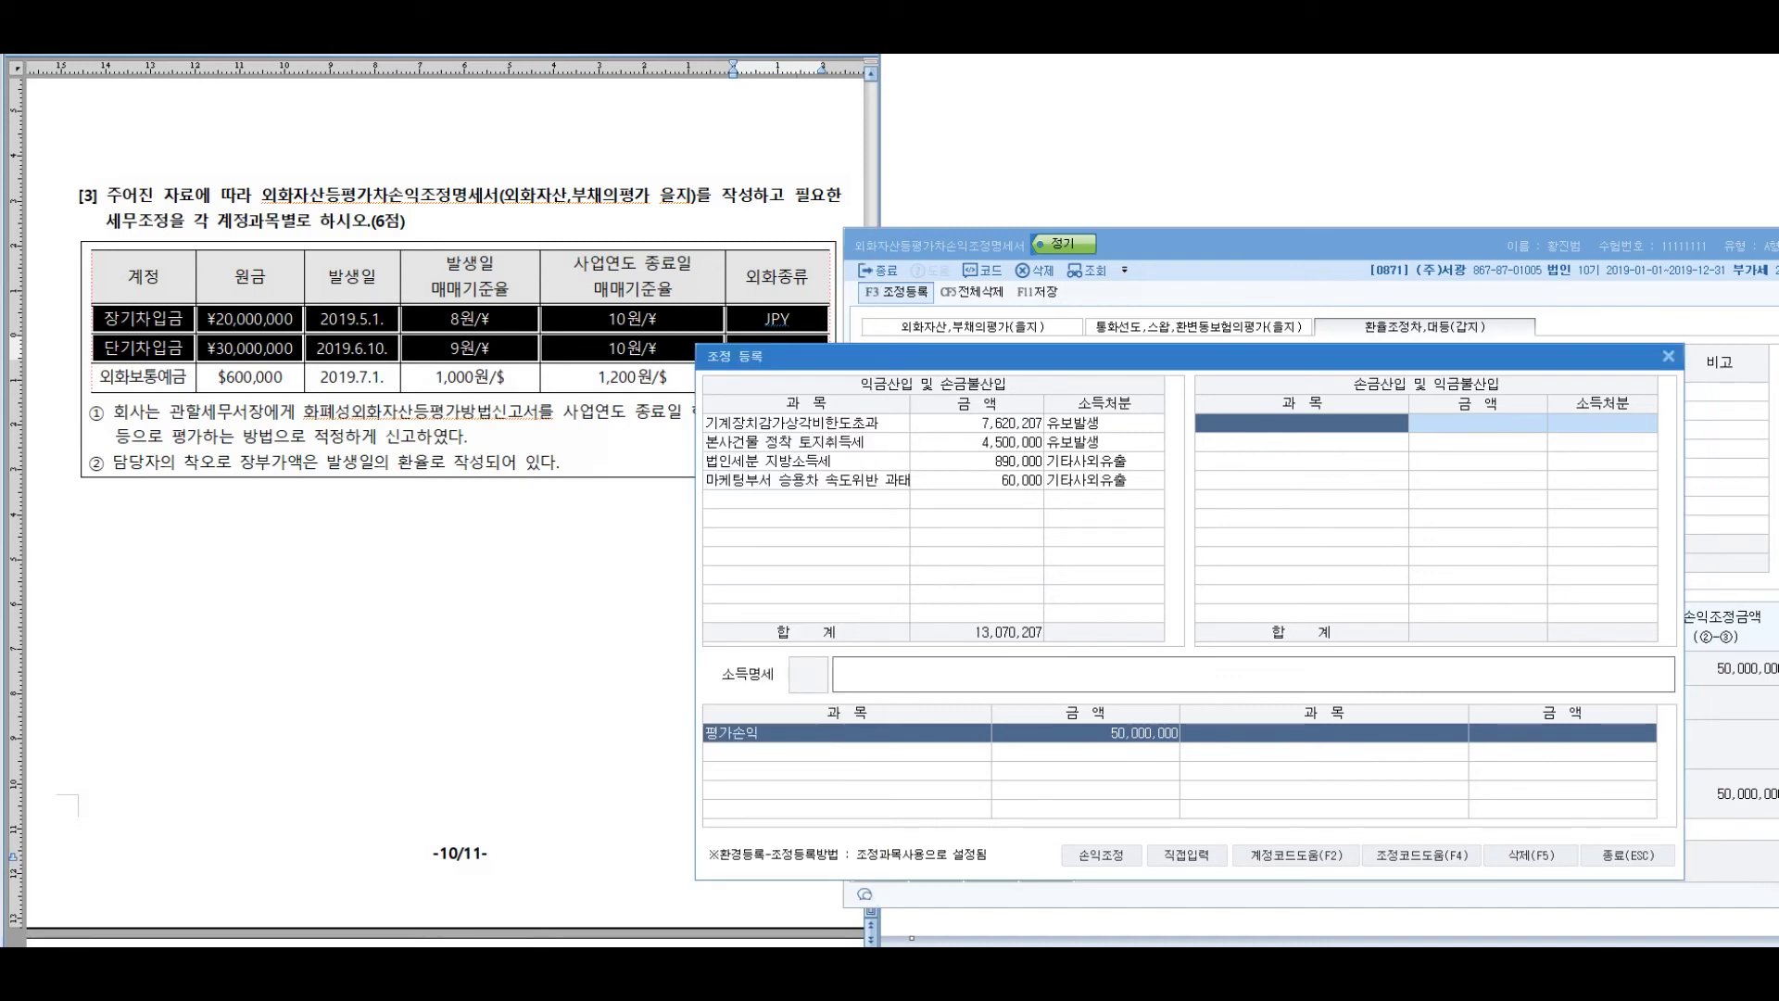
key(alt+Tab)
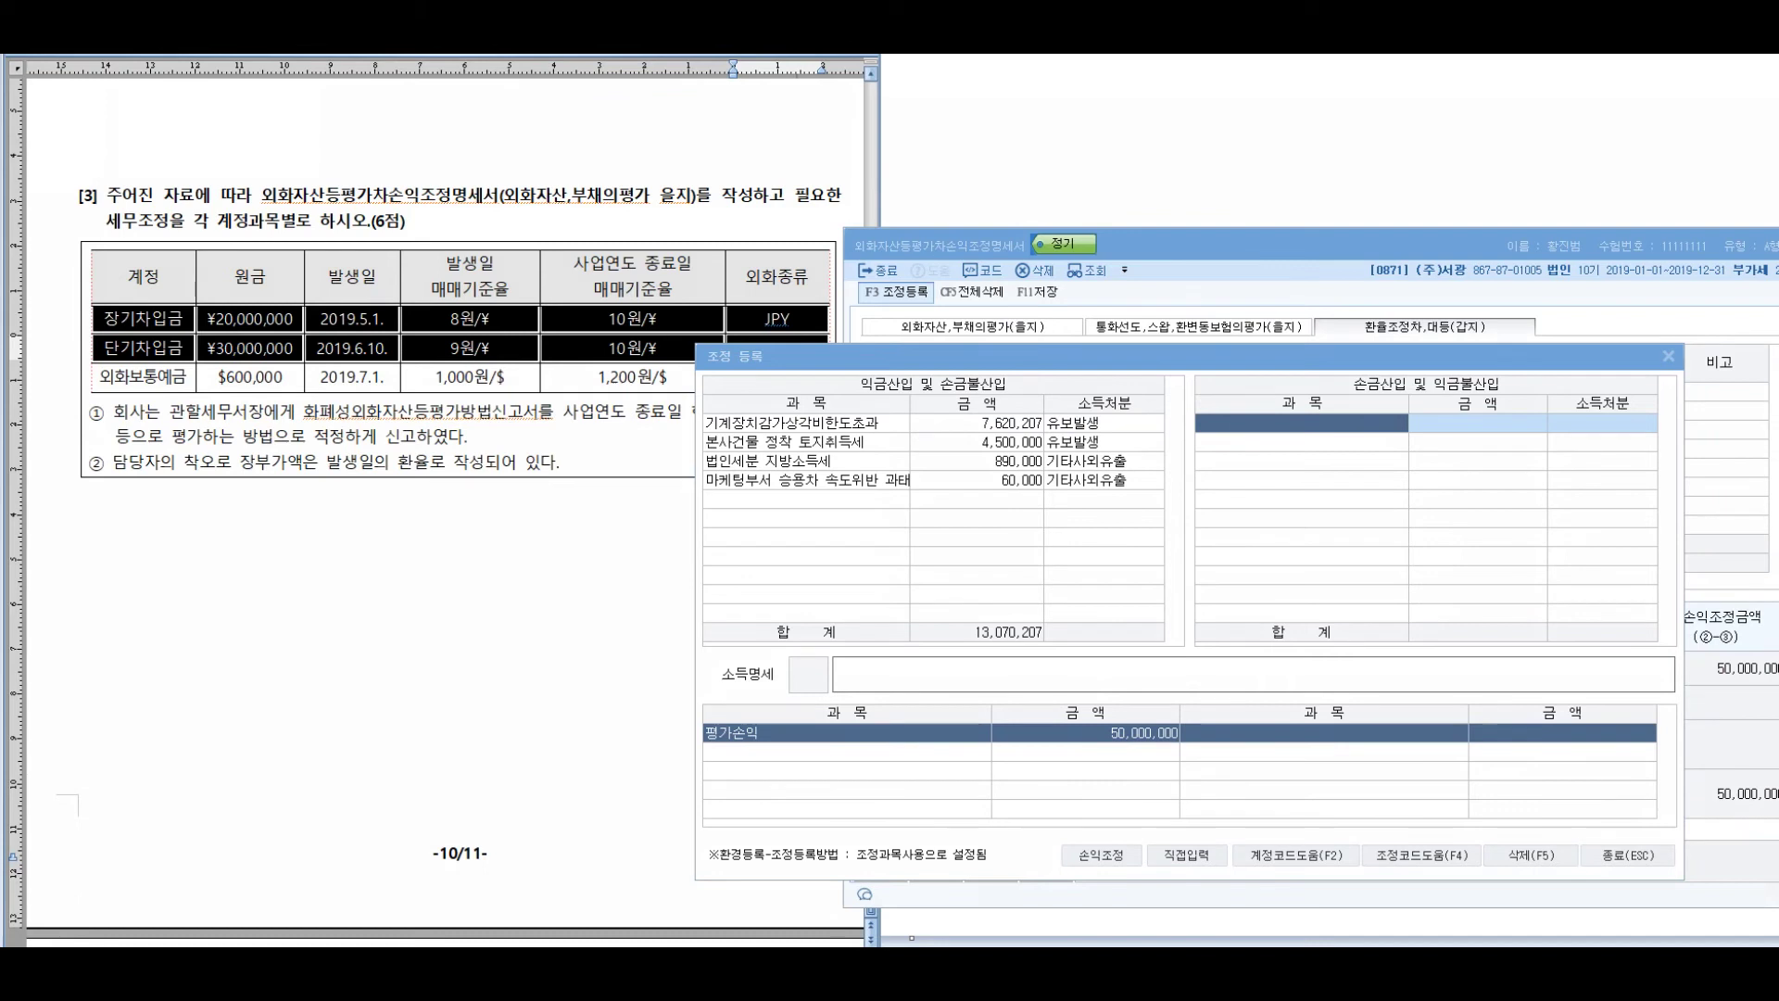
mouse_move(176, 407)
mouse_down()
mouse_move(200, 612)
mouse_move(125, 641)
mouse_up()
mouse_move(222, 566)
mouse_down()
mouse_move(248, 558)
mouse_move(258, 607)
mouse_up()
drag(264, 537, 315, 602)
drag(320, 519, 348, 640)
drag(332, 558, 415, 600)
drag(414, 524, 428, 629)
mouse_move(467, 521)
mouse_down()
mouse_move(505, 584)
mouse_move(560, 586)
mouse_move(637, 547)
mouse_move(823, 524)
mouse_up()
mouse_move(838, 468)
mouse_down()
mouse_move(839, 579)
mouse_move(941, 505)
mouse_up()
drag(237, 732, 287, 786)
drag(306, 718, 320, 774)
mouse_move(330, 686)
mouse_down()
mouse_move(376, 792)
mouse_move(436, 705)
mouse_up()
drag(443, 691, 456, 672)
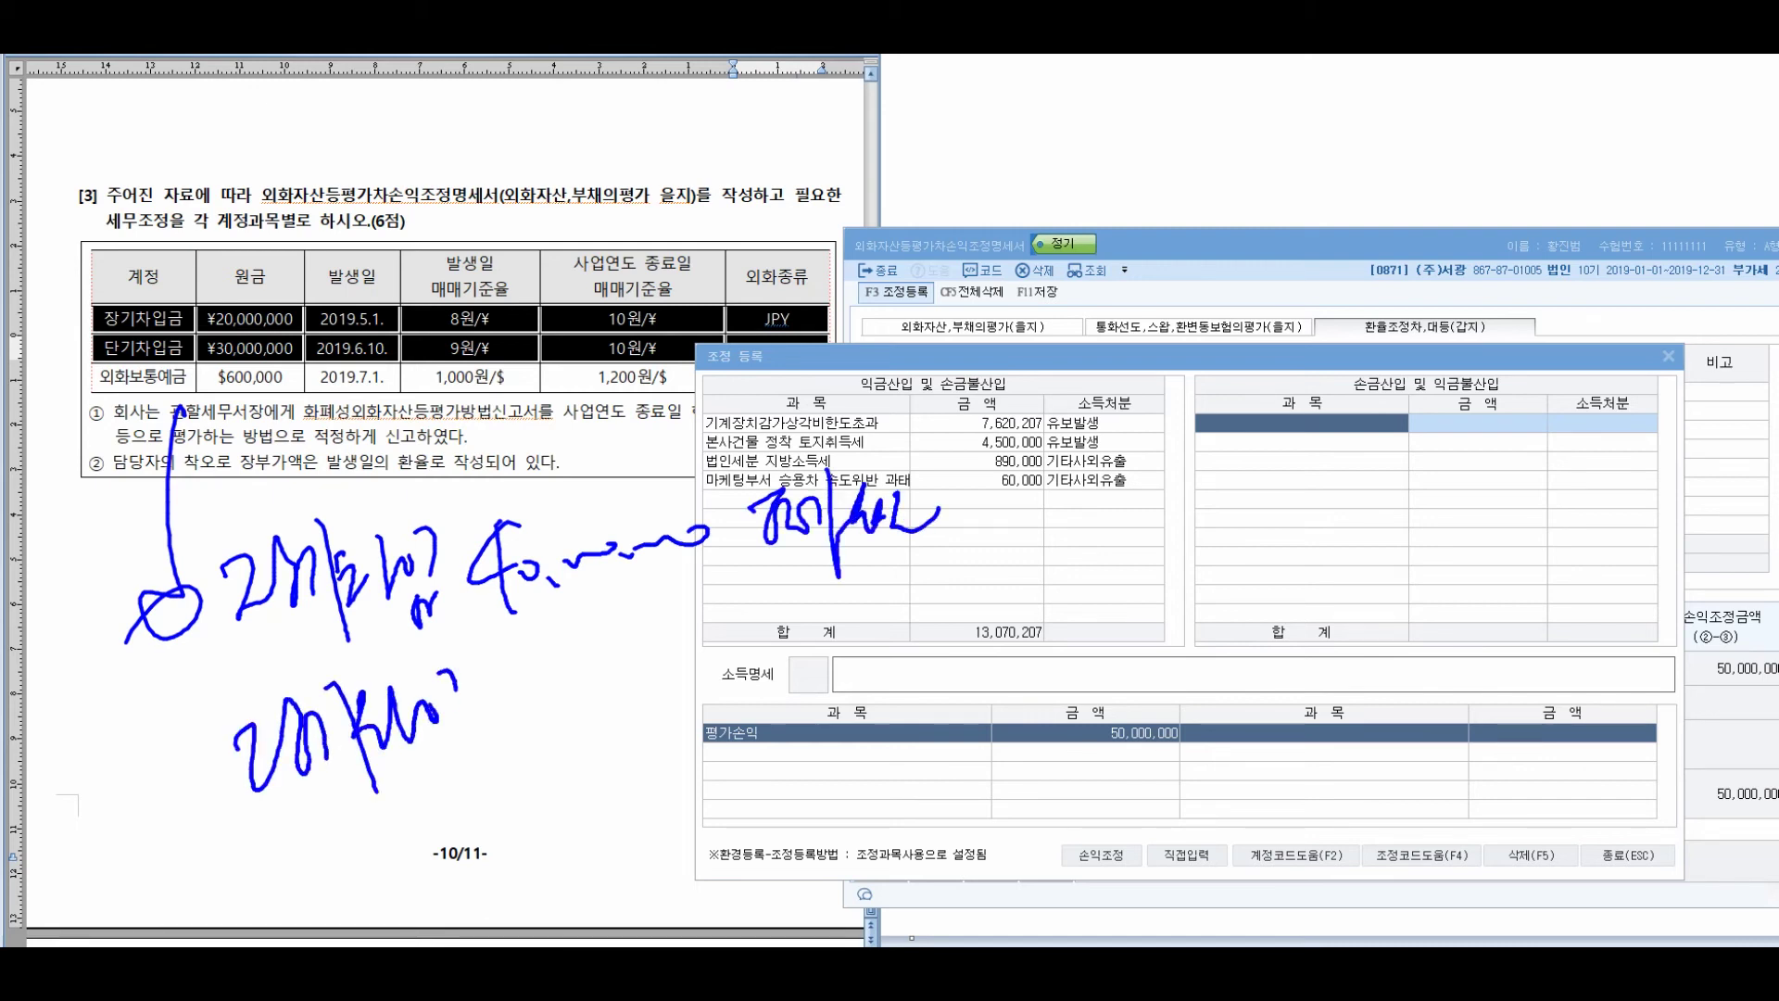
drag(443, 741, 459, 736)
mouse_move(520, 682)
mouse_down()
mouse_move(551, 732)
mouse_move(749, 630)
mouse_move(862, 639)
mouse_up()
mouse_move(876, 574)
mouse_down()
mouse_move(913, 630)
mouse_move(978, 607)
mouse_up()
drag(994, 503, 1046, 471)
drag(1063, 587, 1112, 555)
mouse_move(1052, 341)
mouse_down()
mouse_move(1057, 394)
mouse_move(1094, 412)
mouse_up()
drag(1101, 391, 1158, 358)
drag(1153, 468, 1116, 509)
drag(1145, 640, 1205, 614)
drag(1209, 437, 1232, 427)
drag(1209, 480, 1247, 461)
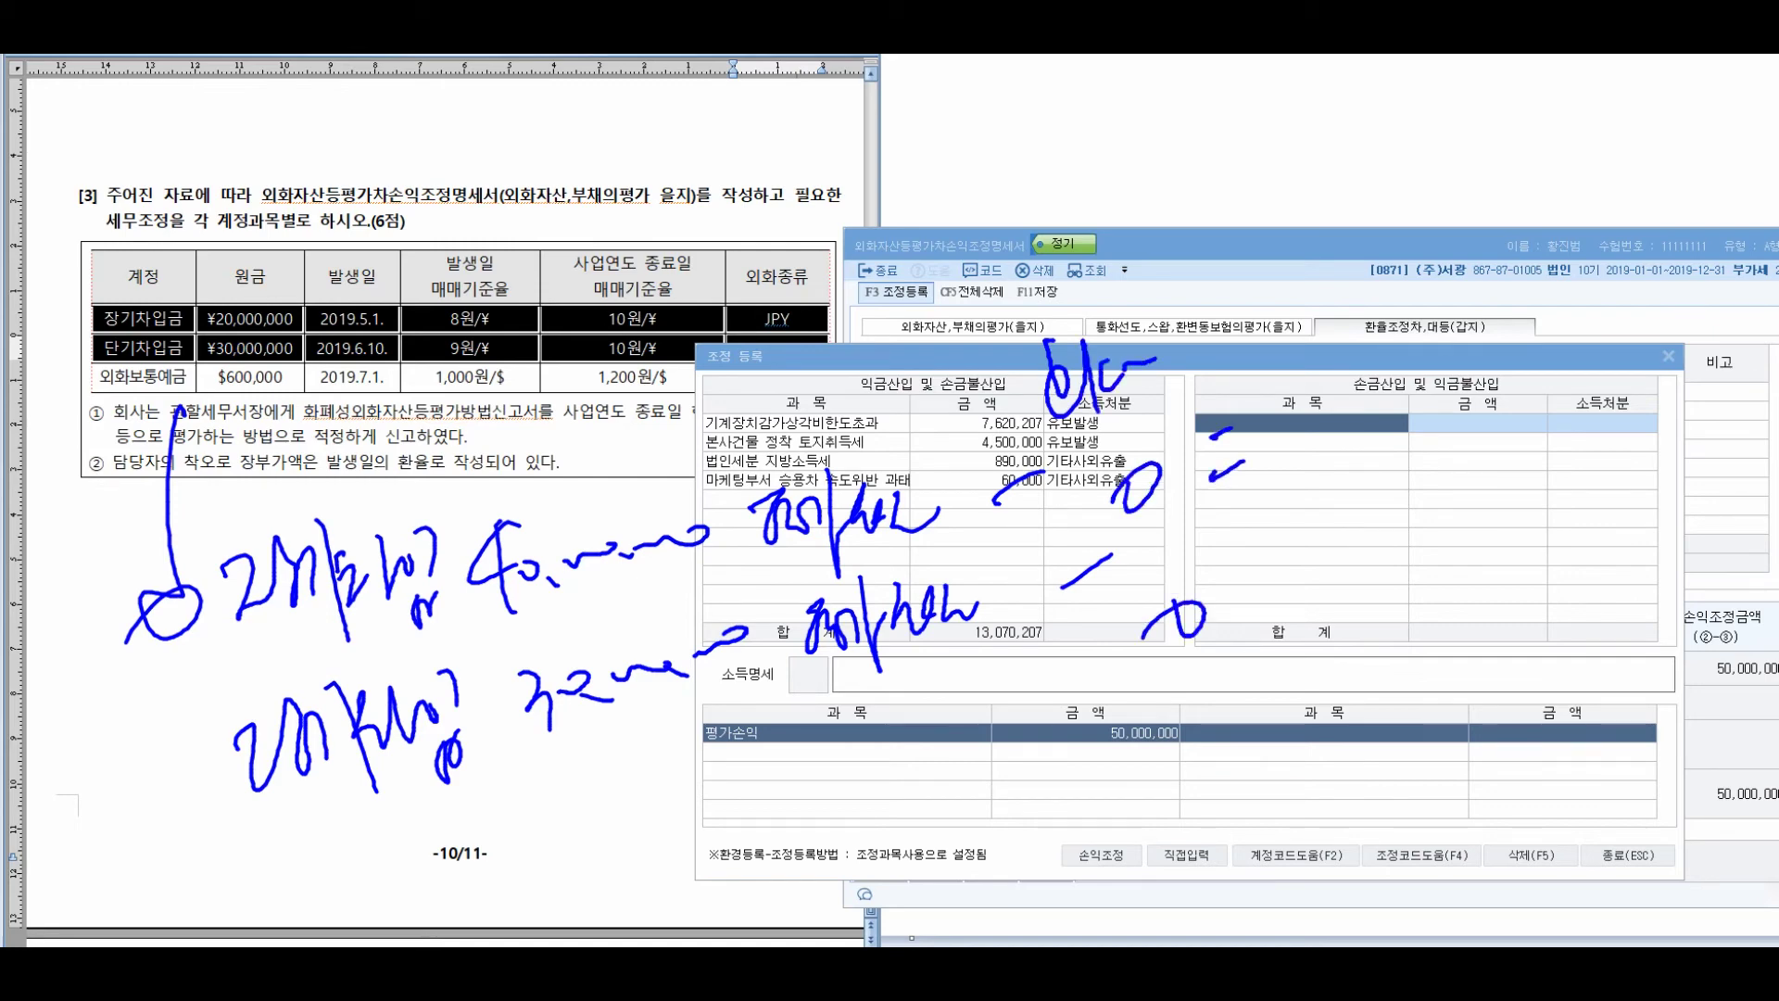
mouse_move(1296, 397)
mouse_down()
mouse_move(1341, 428)
mouse_move(1326, 506)
mouse_up()
drag(1331, 436, 1335, 454)
drag(1346, 466, 1540, 380)
drag(1192, 503, 1228, 482)
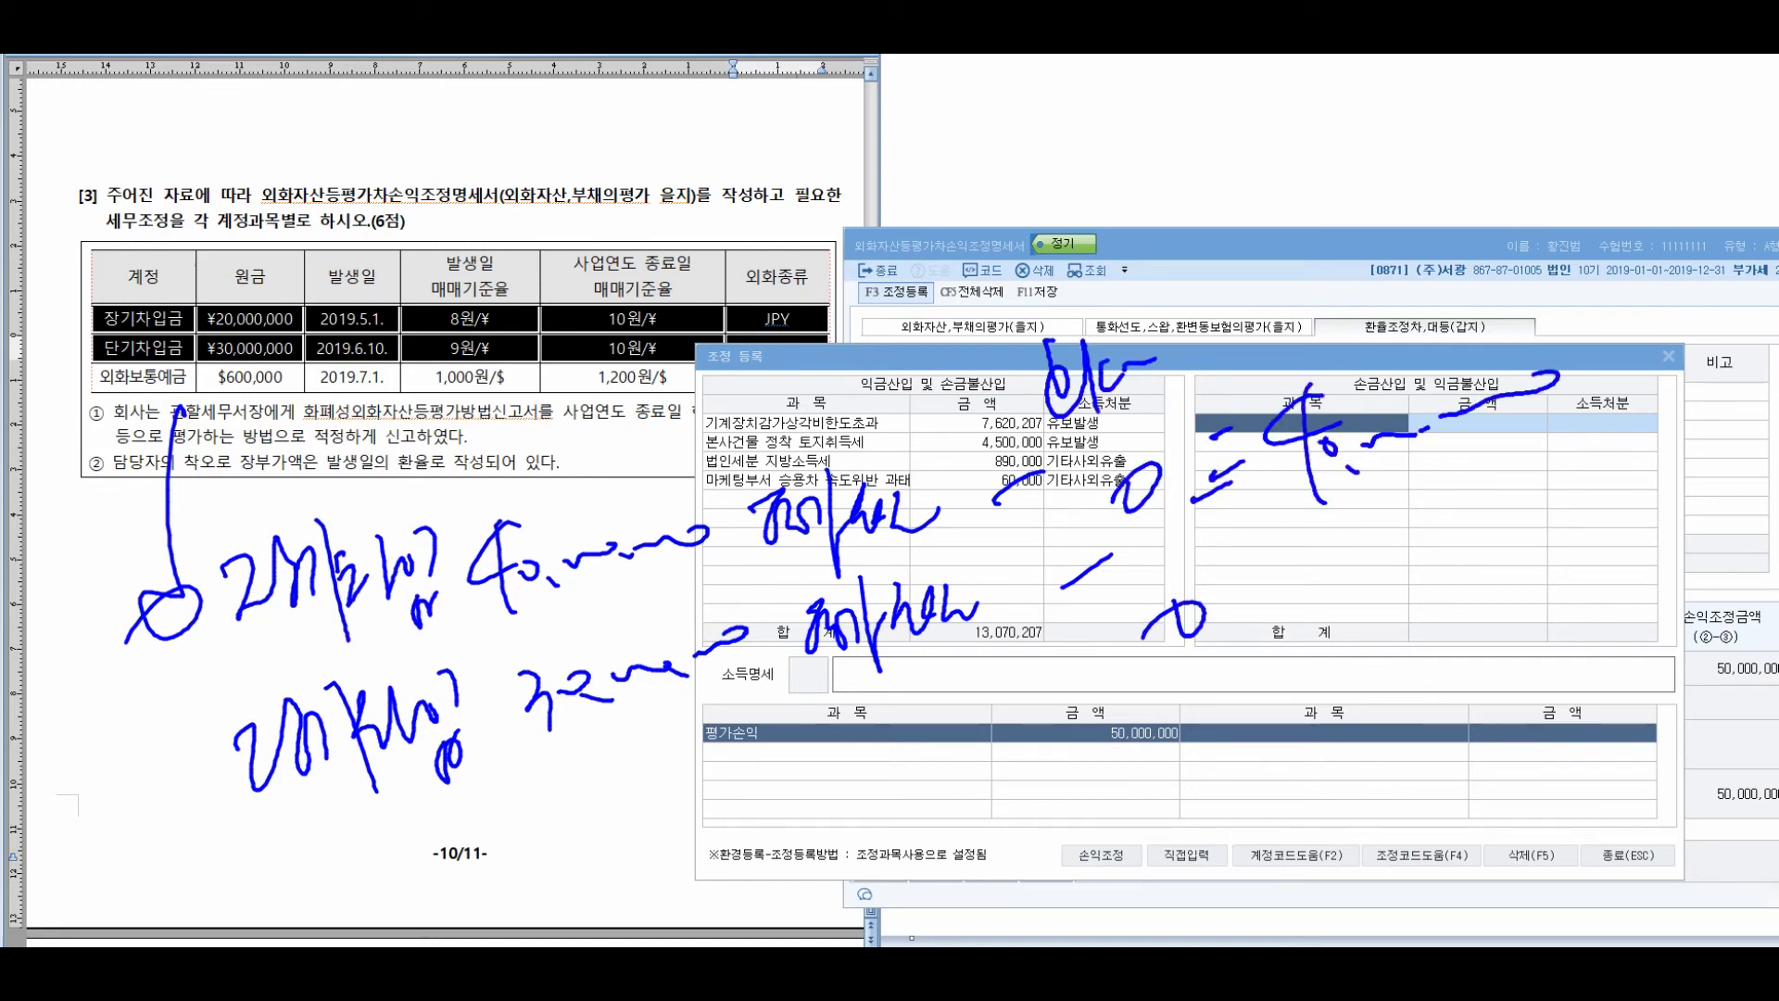
drag(1234, 604, 1277, 572)
drag(1245, 628, 1360, 547)
mouse_move(1358, 524)
mouse_down()
mouse_move(1380, 597)
mouse_move(1399, 556)
mouse_up()
drag(1406, 563, 1411, 567)
drag(1423, 549, 1631, 451)
drag(1617, 480, 1619, 491)
mouse_move(1408, 292)
mouse_down()
mouse_move(1348, 243)
mouse_move(1218, 392)
mouse_up()
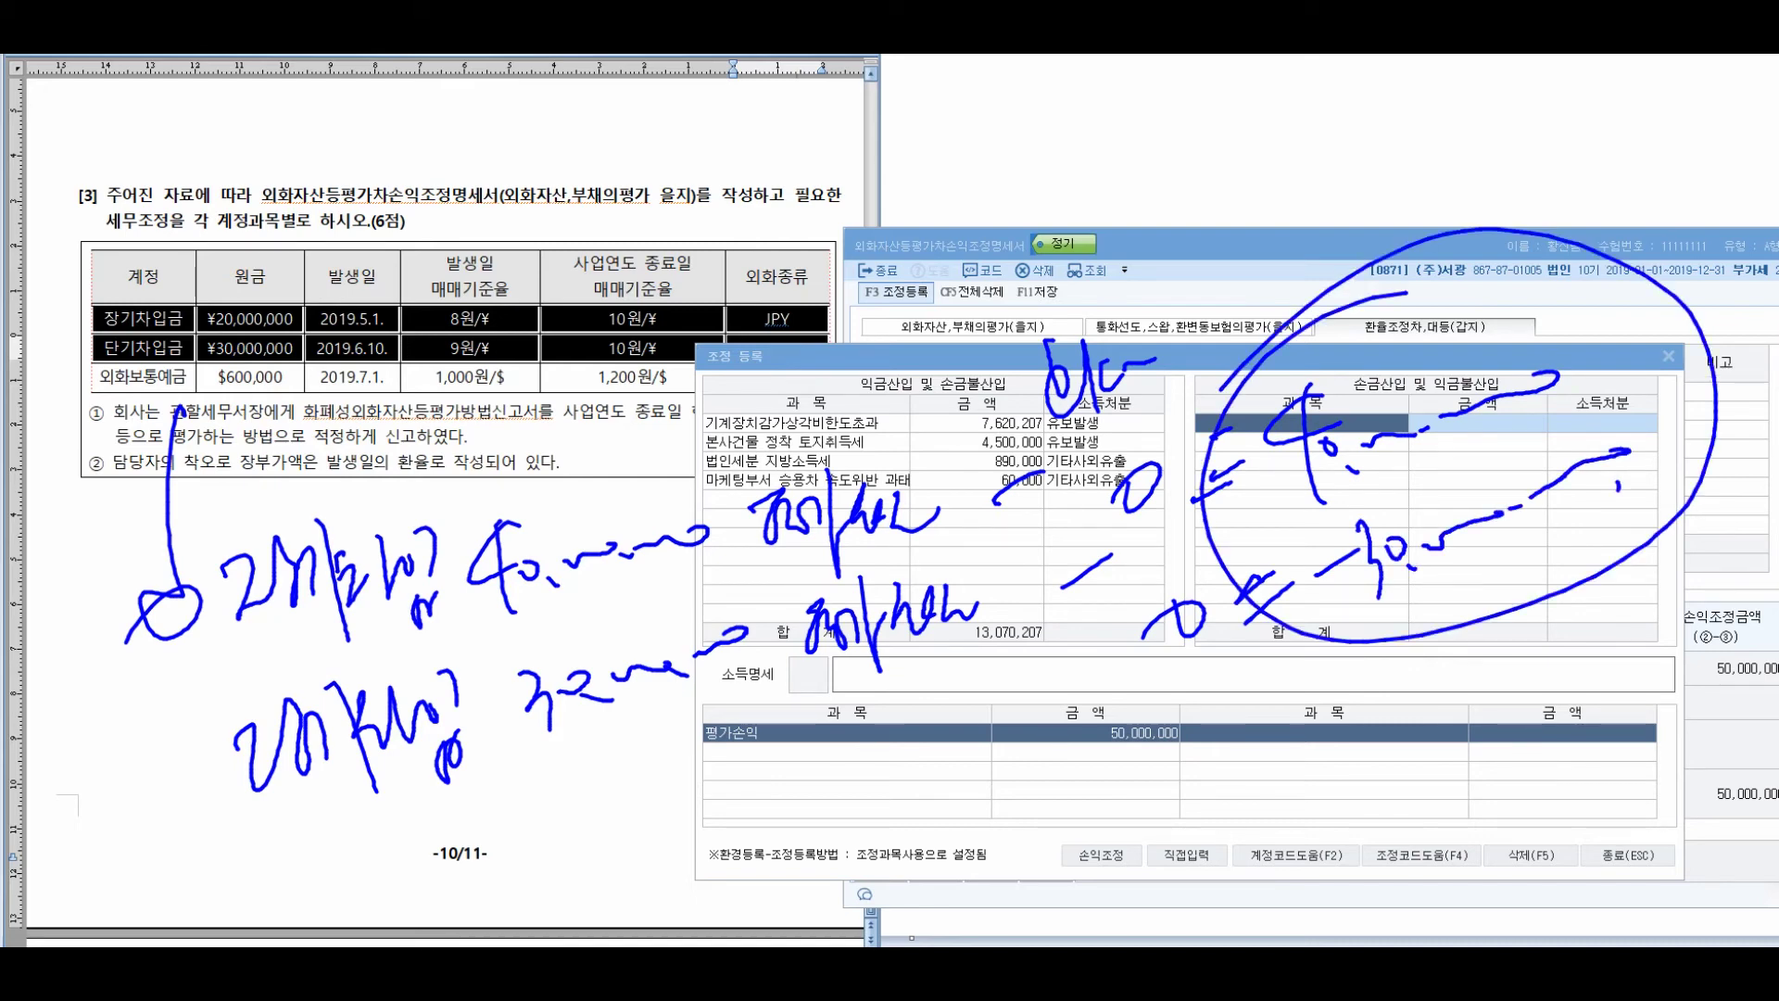
drag(1005, 875, 1055, 839)
mouse_move(1066, 777)
mouse_down()
mouse_move(1079, 845)
mouse_move(1113, 806)
mouse_up()
mouse_move(1126, 778)
mouse_down()
mouse_move(1140, 904)
mouse_move(1154, 835)
mouse_move(1163, 876)
mouse_up()
mouse_move(1182, 774)
mouse_down()
mouse_move(1191, 857)
mouse_move(1242, 786)
mouse_up()
drag(1251, 746, 1287, 857)
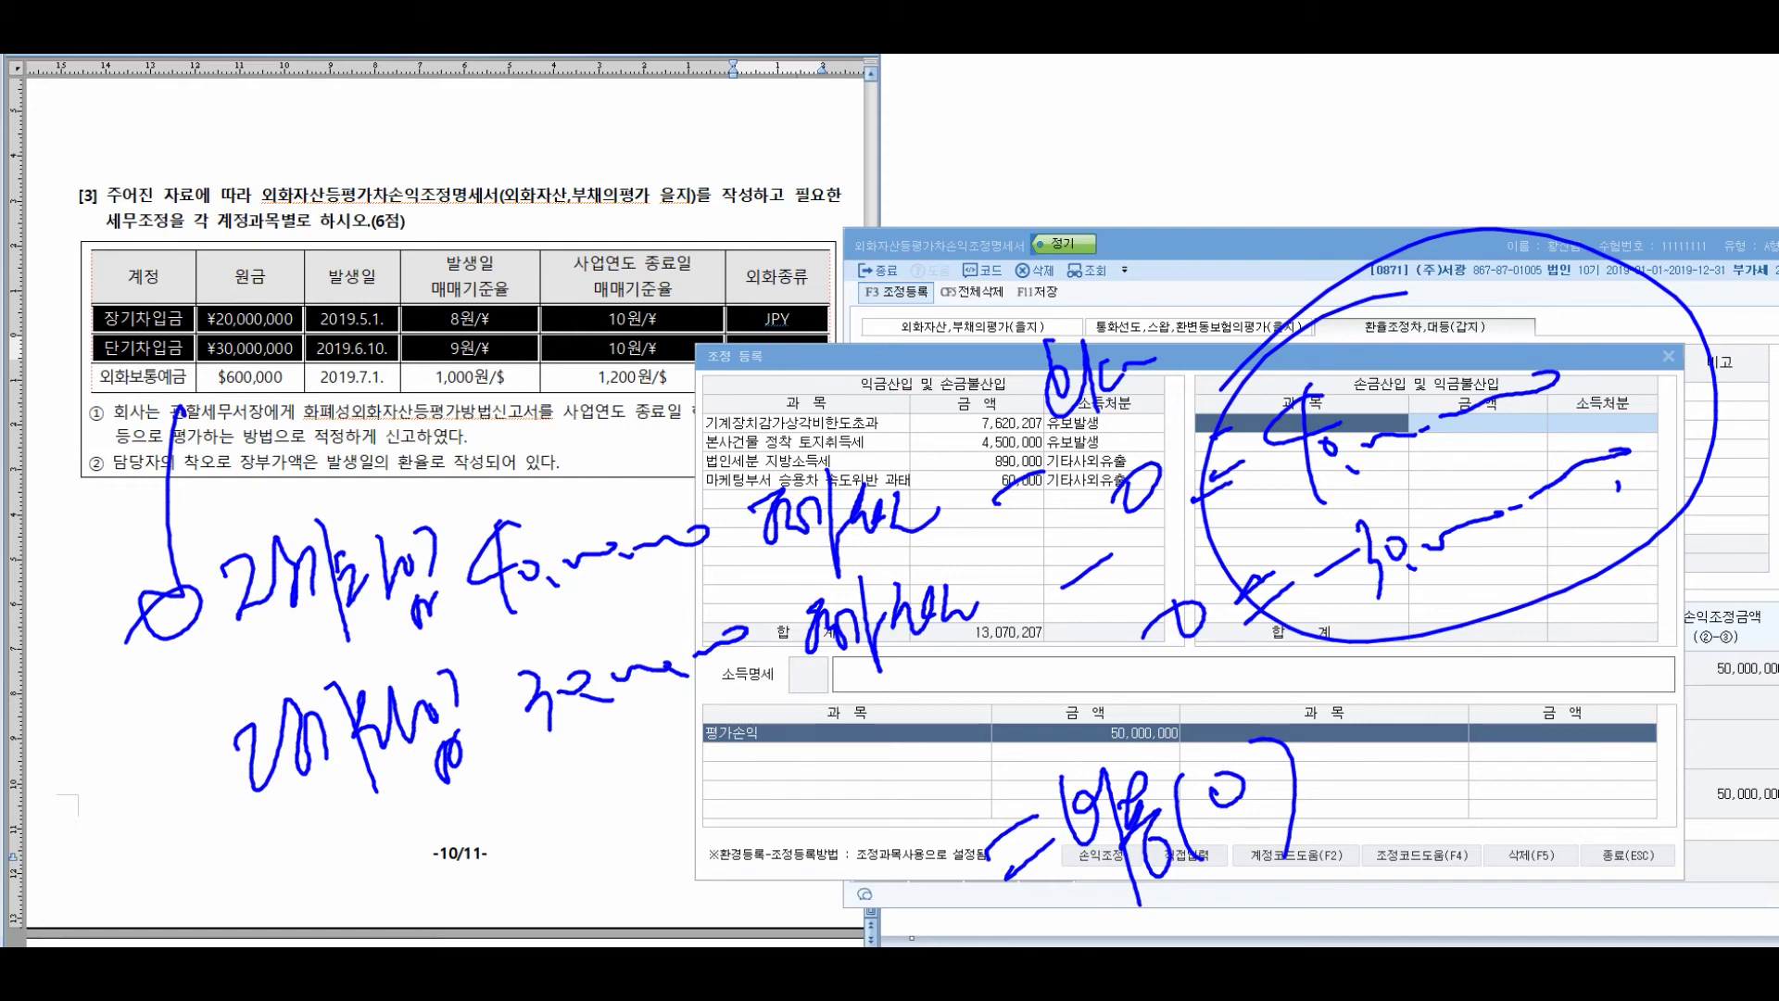
drag(1355, 730, 1344, 799)
drag(1360, 695, 1345, 820)
drag(1372, 741, 1427, 792)
mouse_move(1441, 711)
mouse_down()
mouse_move(1438, 787)
mouse_move(1473, 719)
mouse_move(1534, 755)
mouse_up()
mouse_move(1516, 695)
mouse_down()
mouse_move(1618, 640)
mouse_move(1574, 752)
mouse_up()
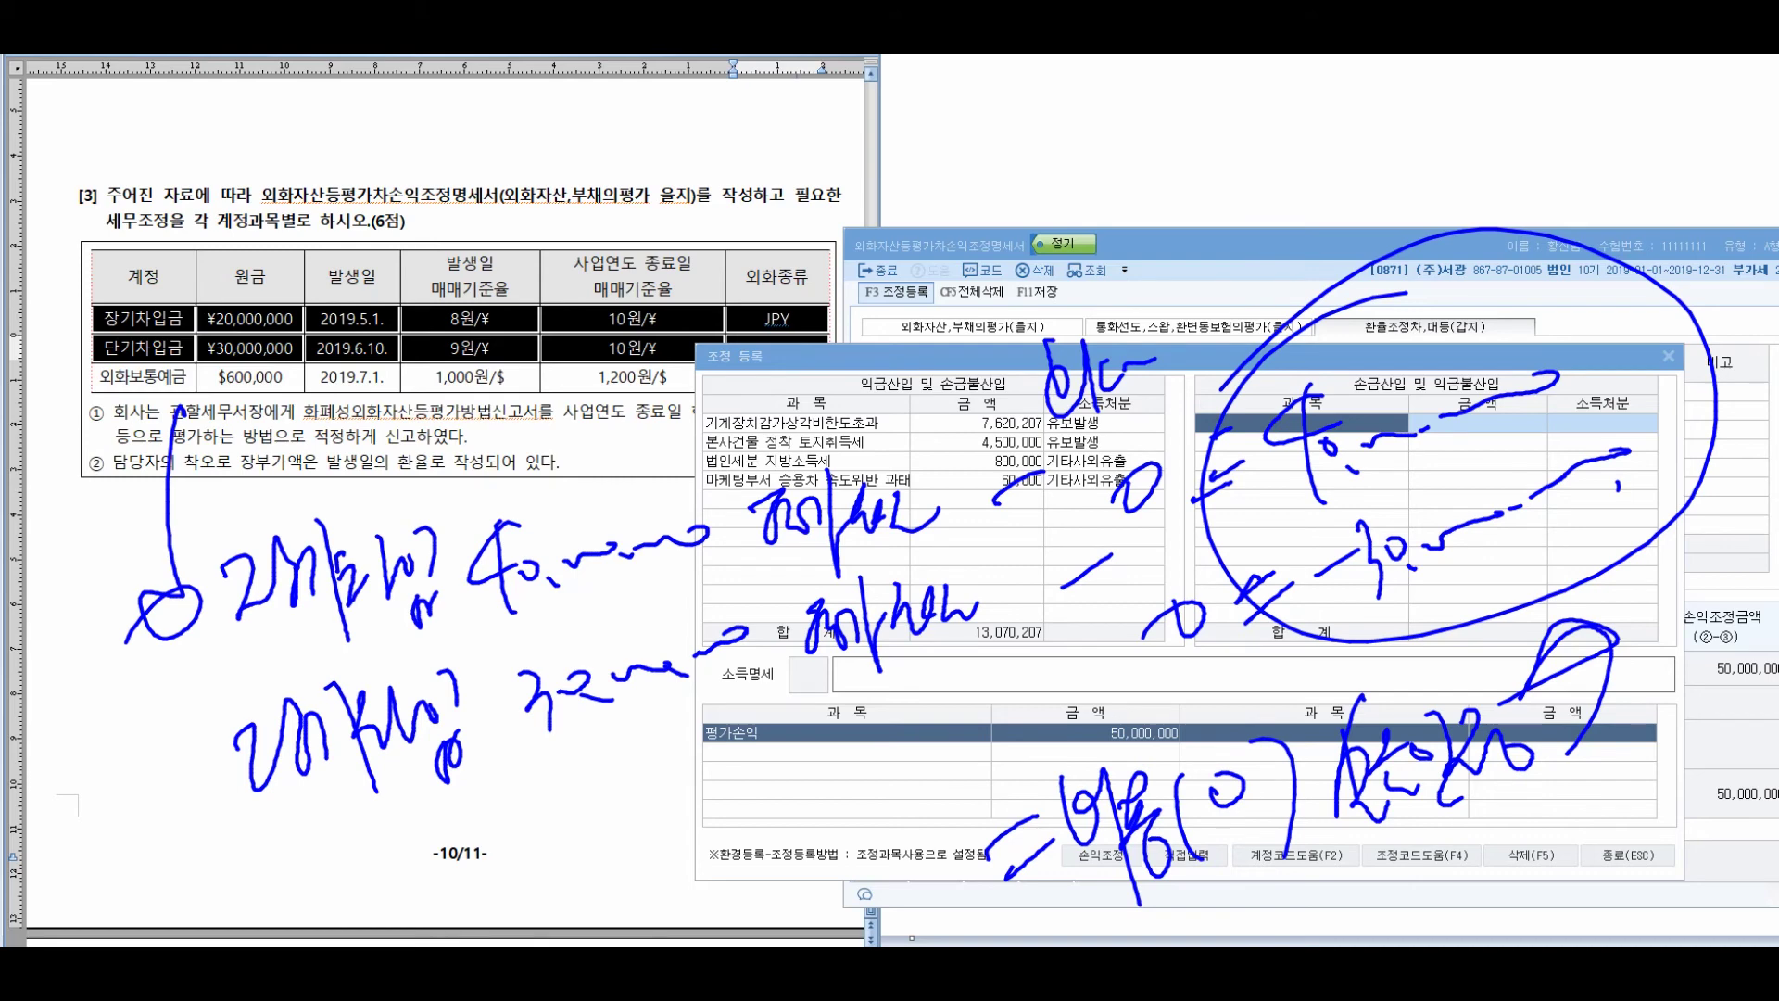
key(Escape)
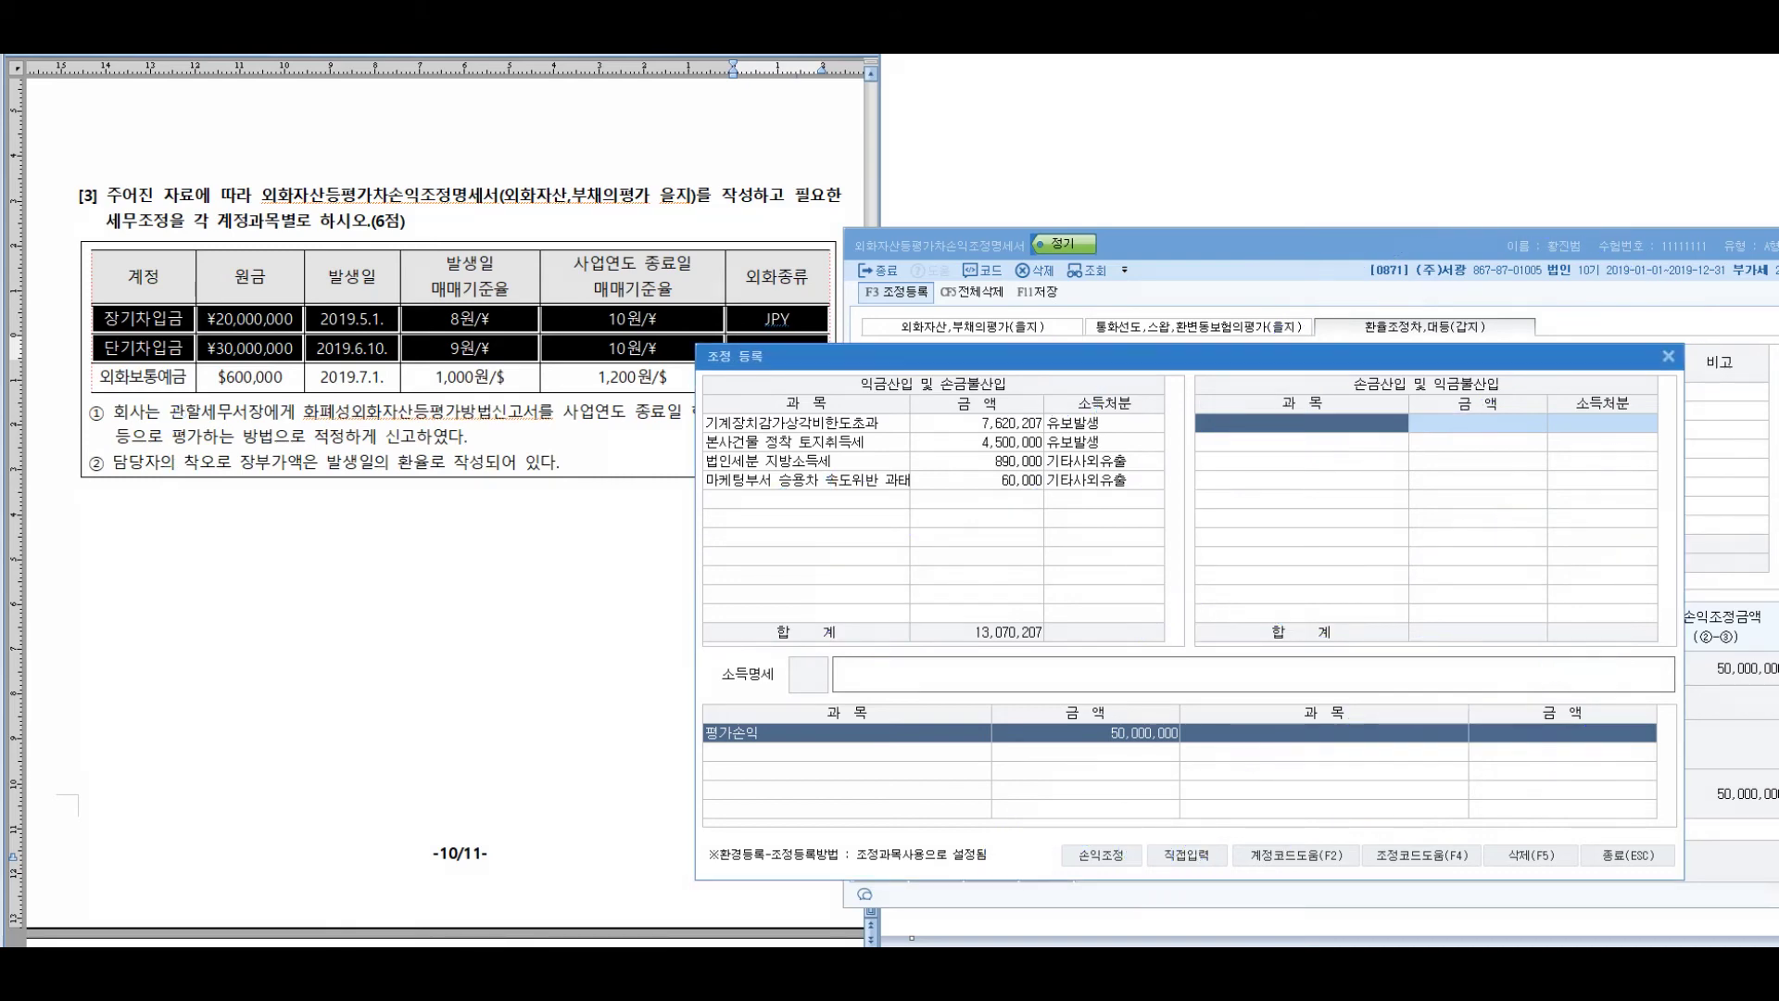
click(1297, 421)
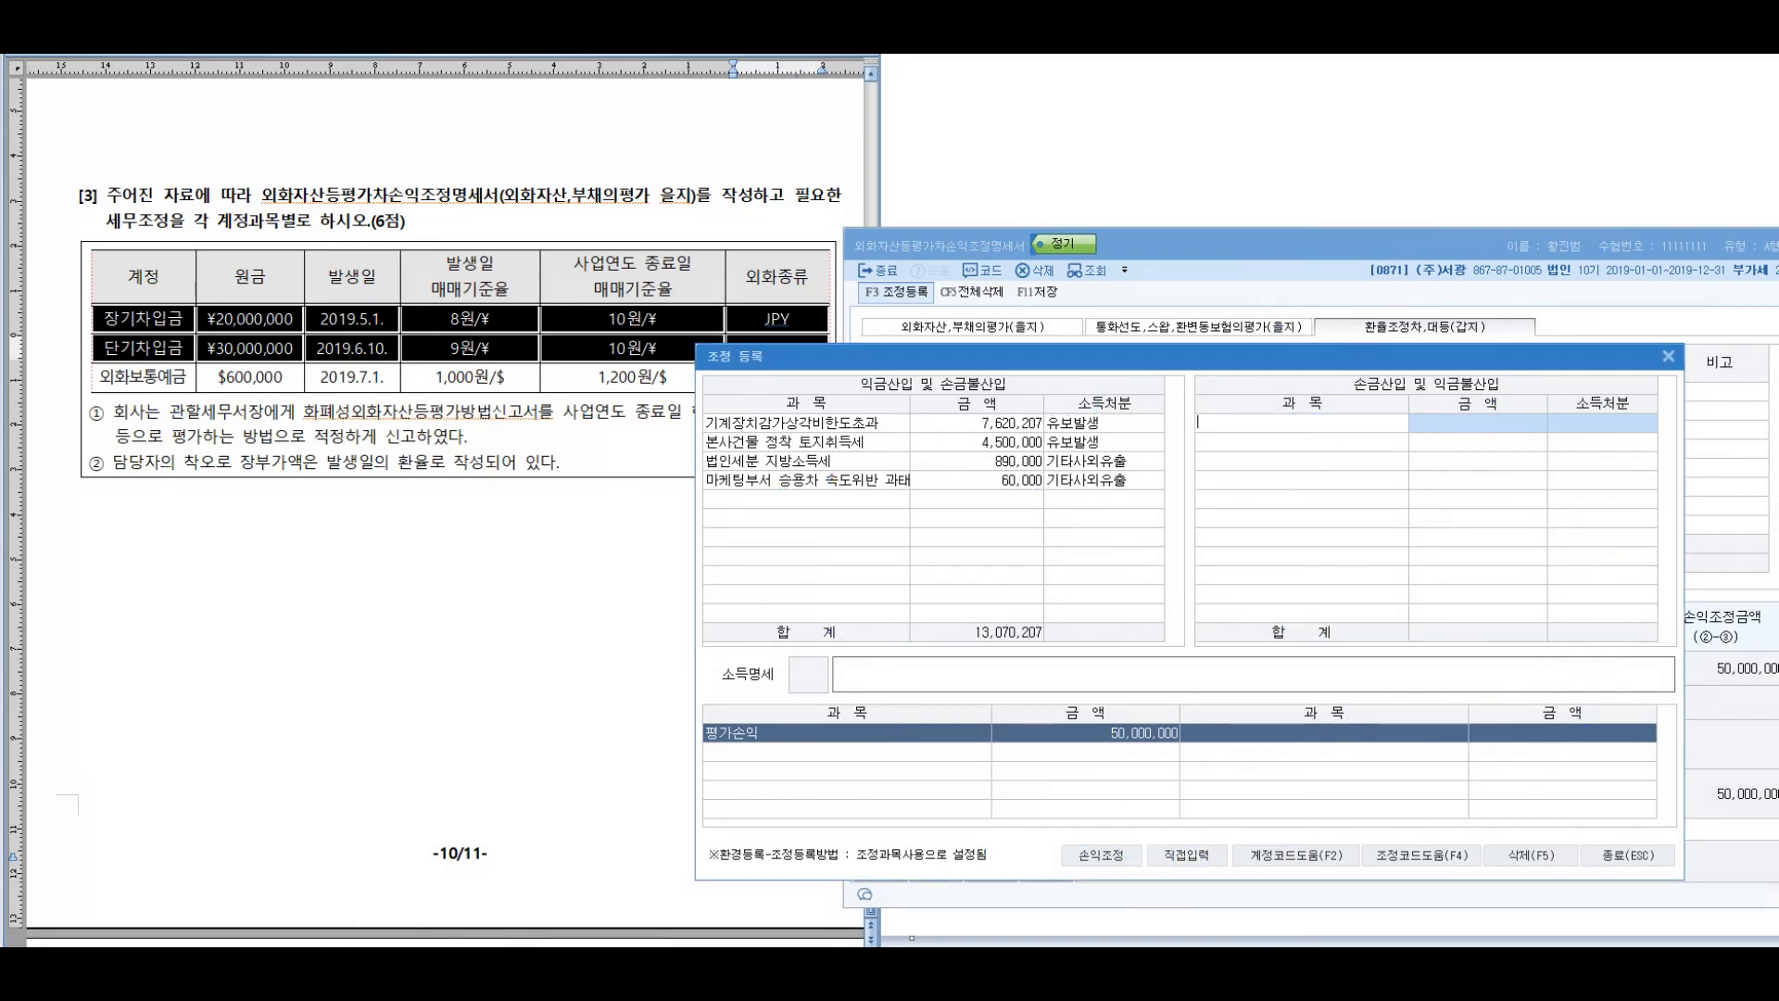
text(WKDRL)
key(BackSpace)
key(BackSpace)
key(BackSpace)
key(BackSpace)
key(BackSpace)
key(Hangul)
text(장기차입금)
key(Return)
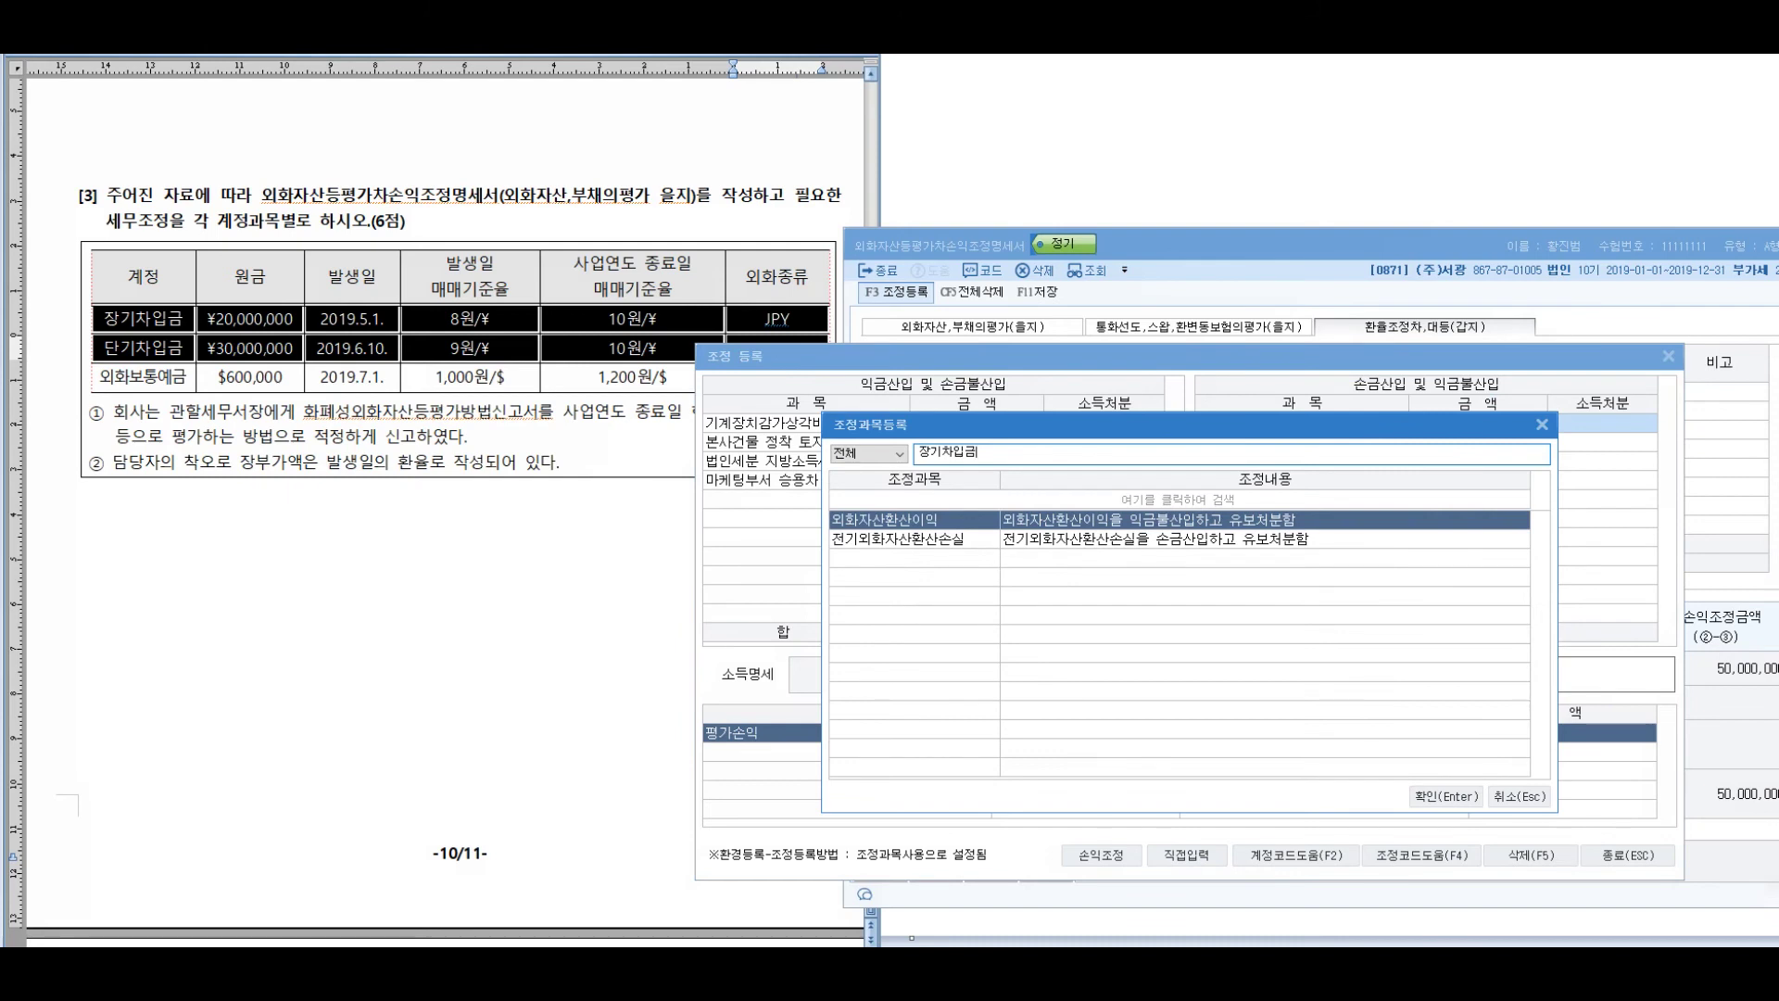
key(Escape)
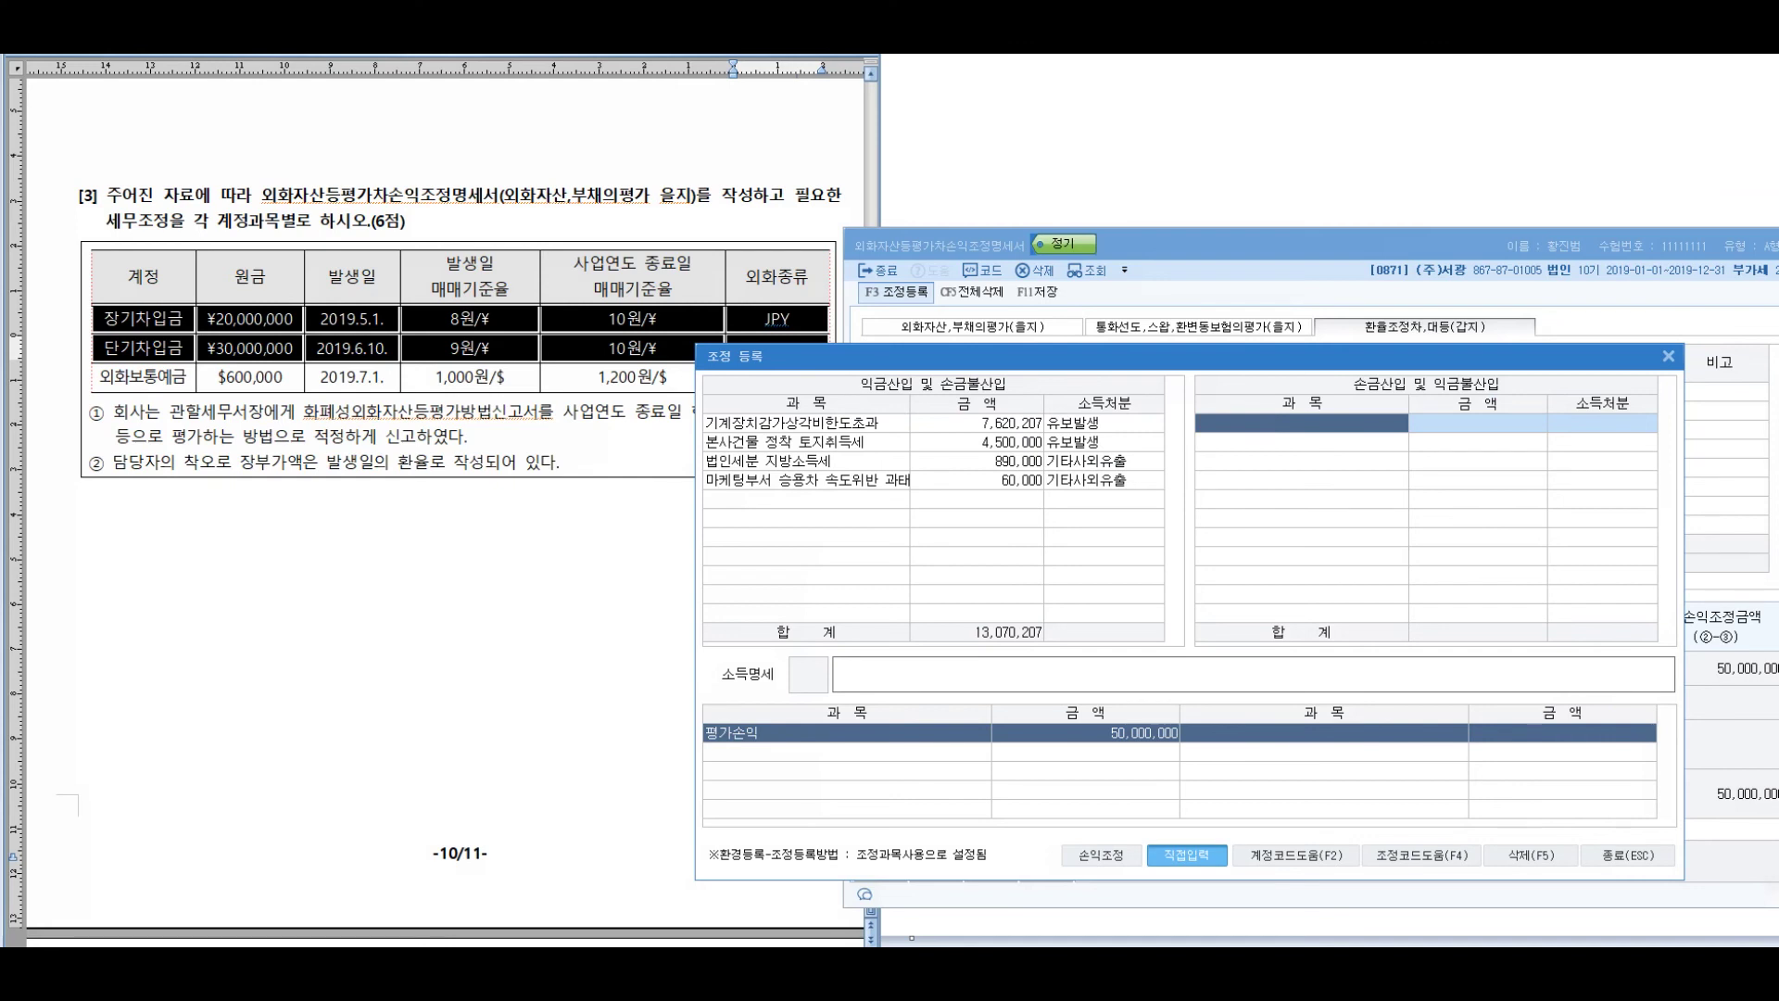
Register 장기차입금(외화환산손실) directly under 손금산입 및 익금불산입 with an amount of 40,000,000 and 소득처분 유보발생
text(장기차입금(외화환산손실))
key(Return)
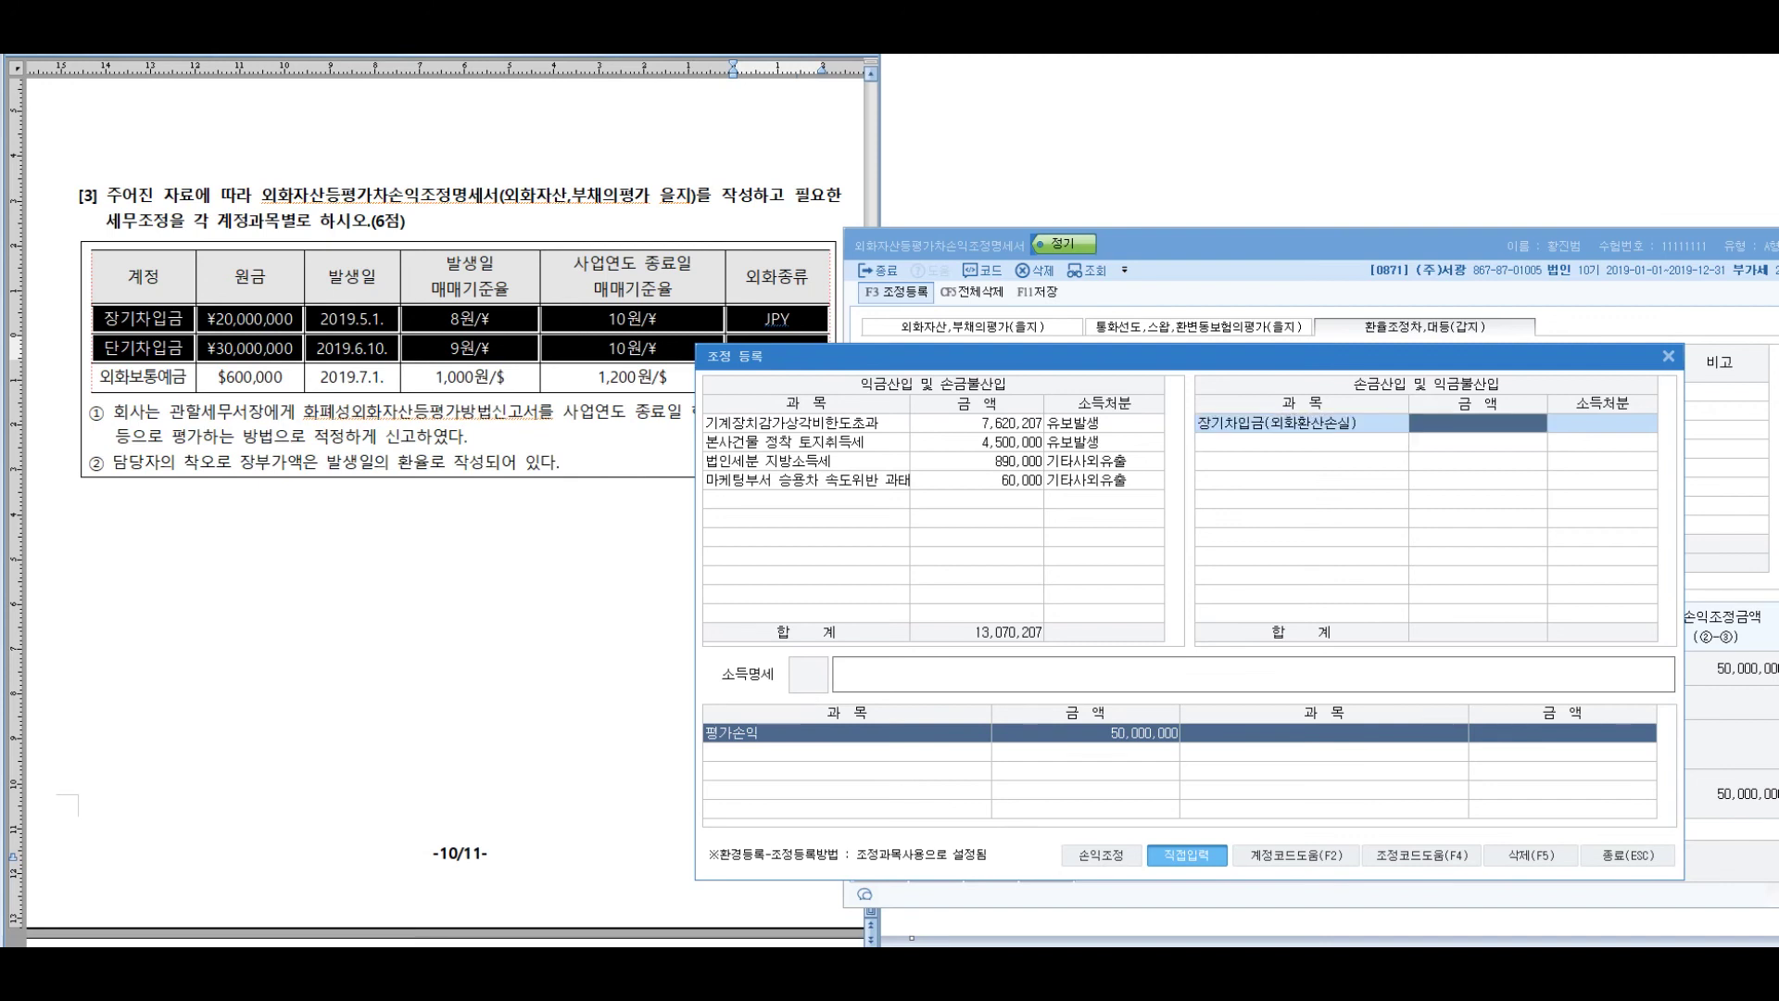
text(40000000)
key(Return)
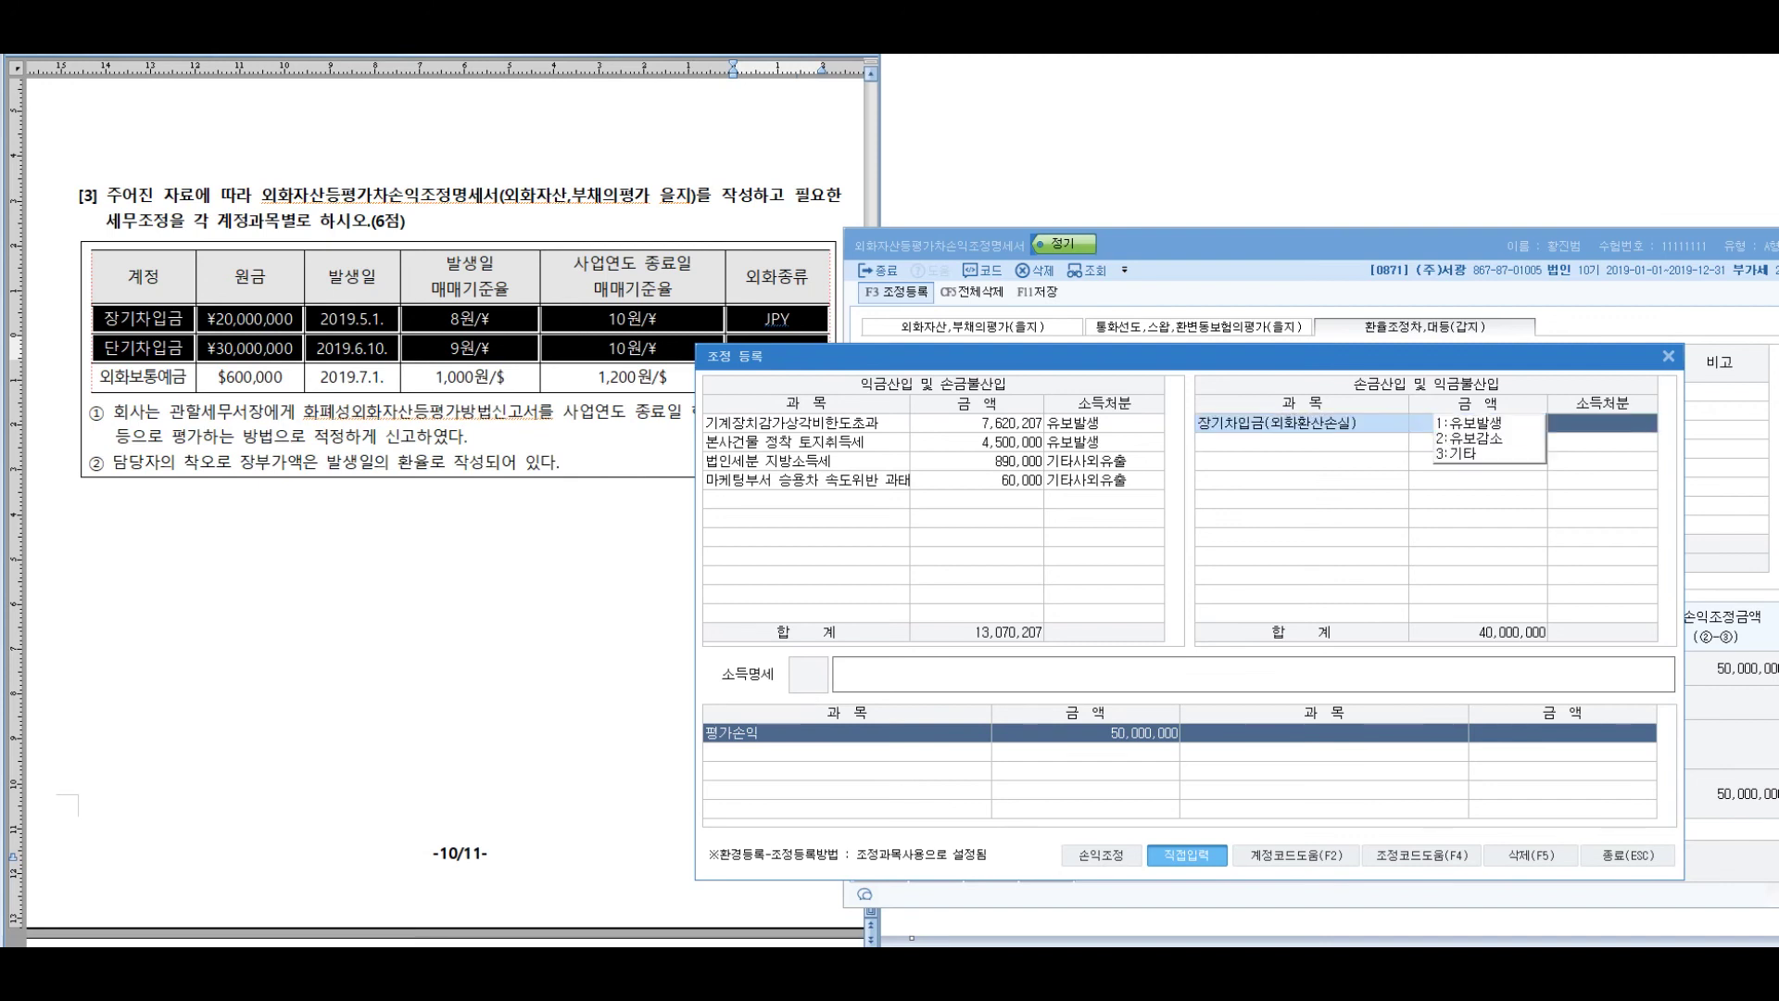
text(1)
key(Return)
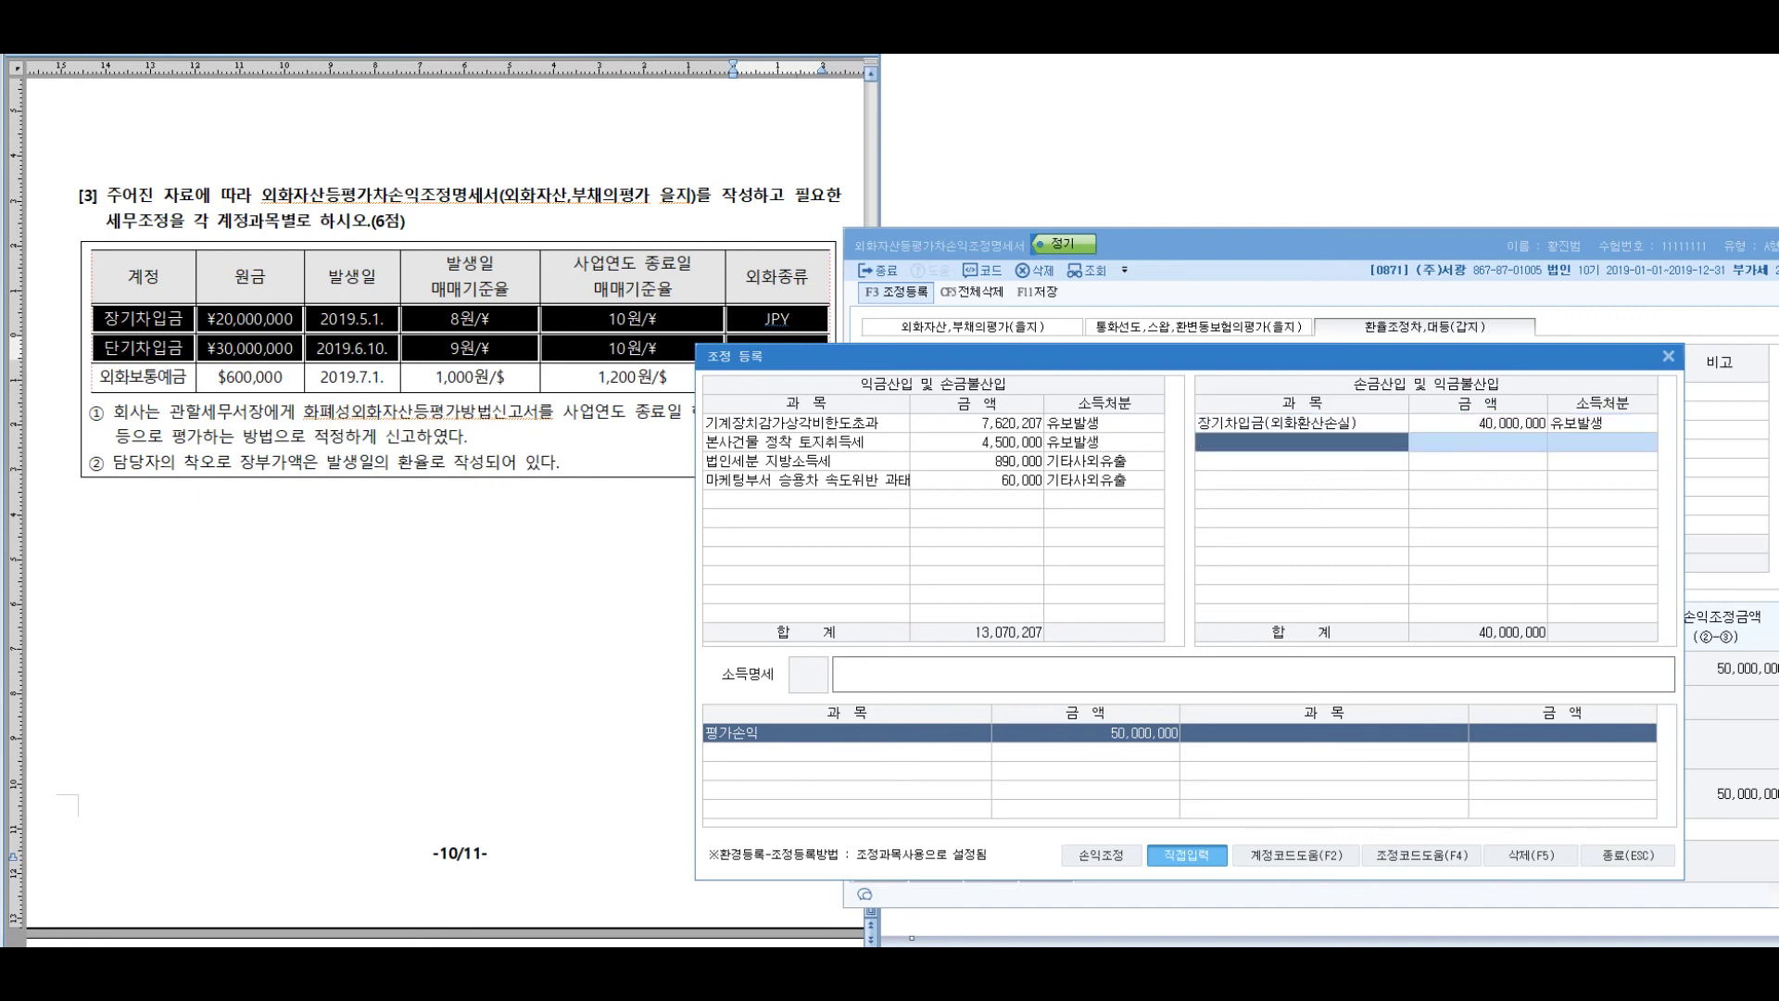
Add 단기차입금(외화환산손실) under 손금산입 및 익금불산입 with an amount of 30,000,000 and 소득처분 유보발생
text(단기차입금(외화환산손실))
key(Return)
text(30000000)
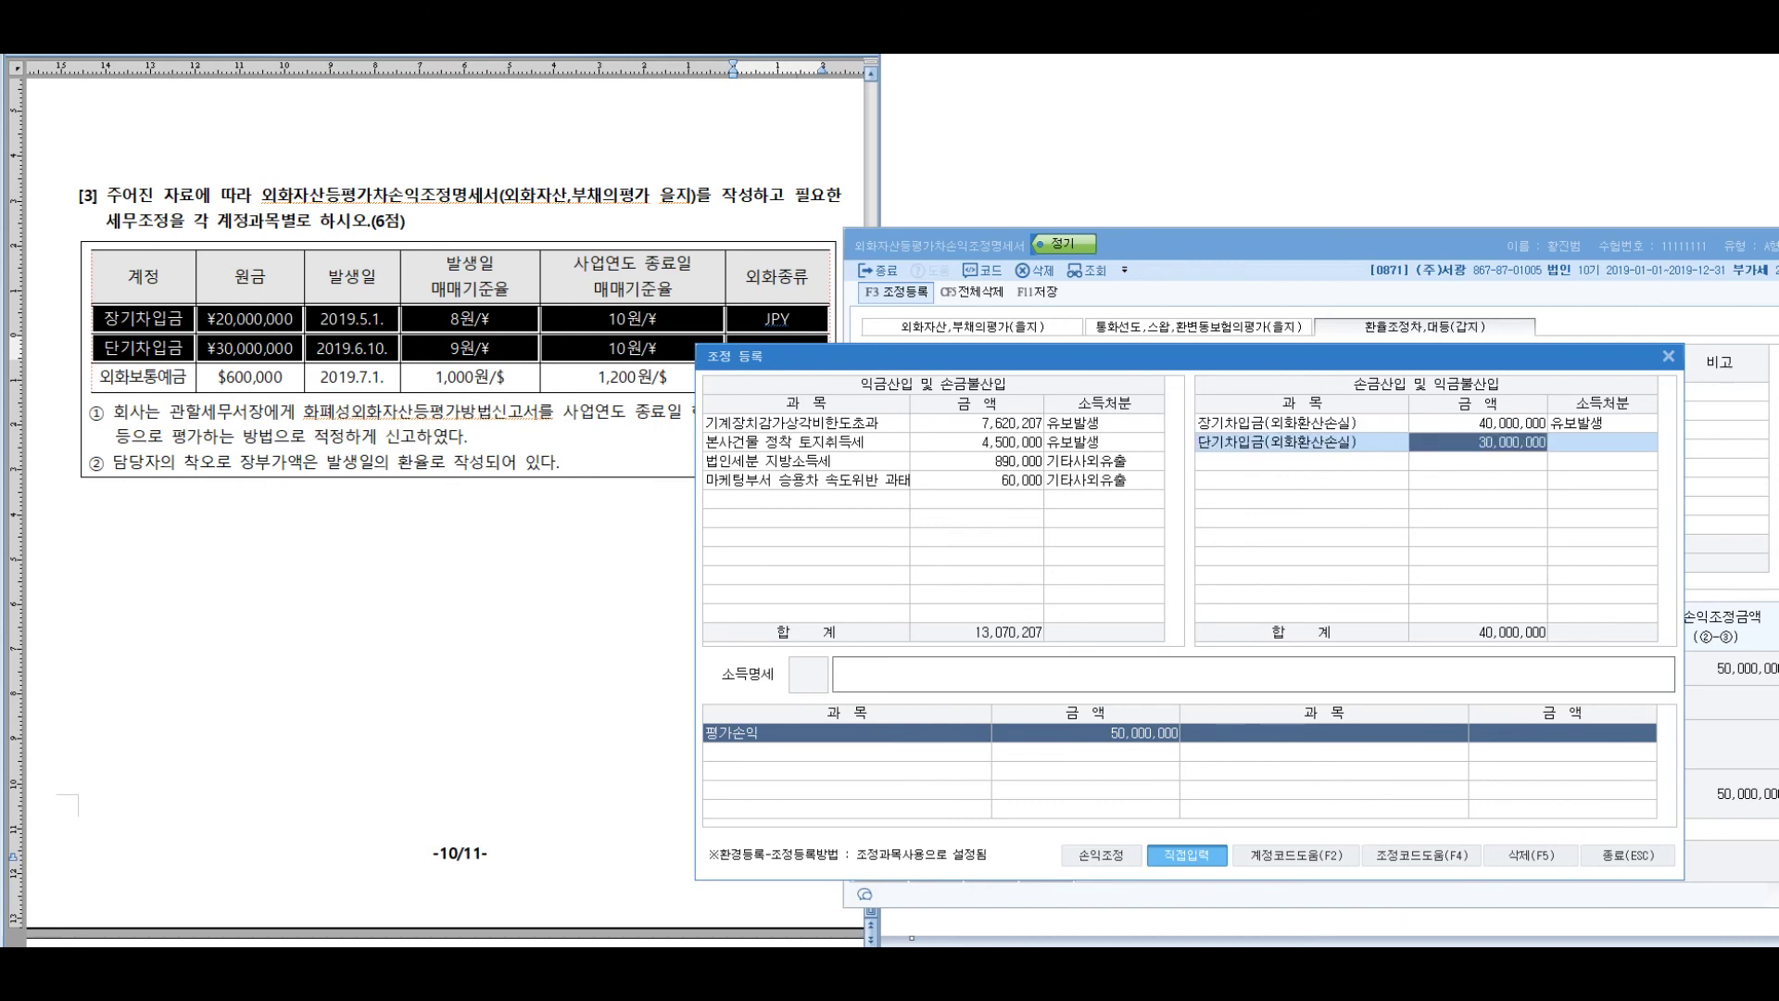
key(Return)
key(Return)
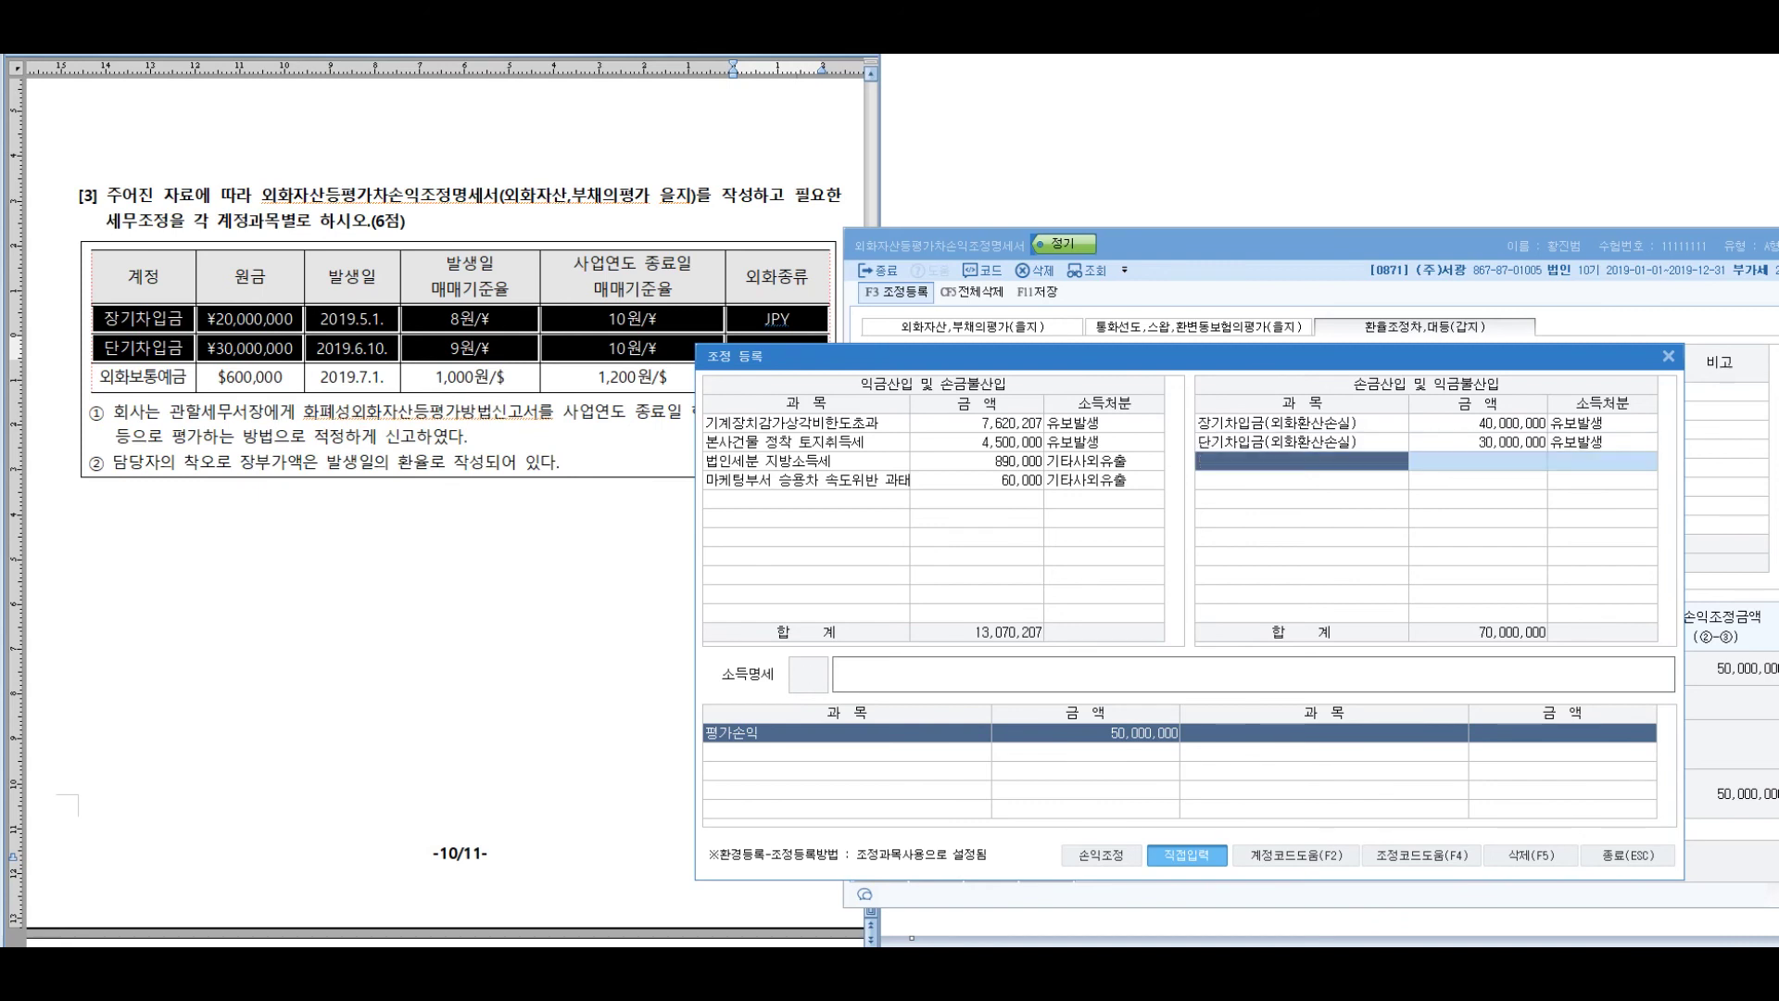
Add 외화보통예금(외화환산이익) under 익금산입 및 손금불산입 with an amount of 120,000,000 and 소득처분 유보발생
click(806, 498)
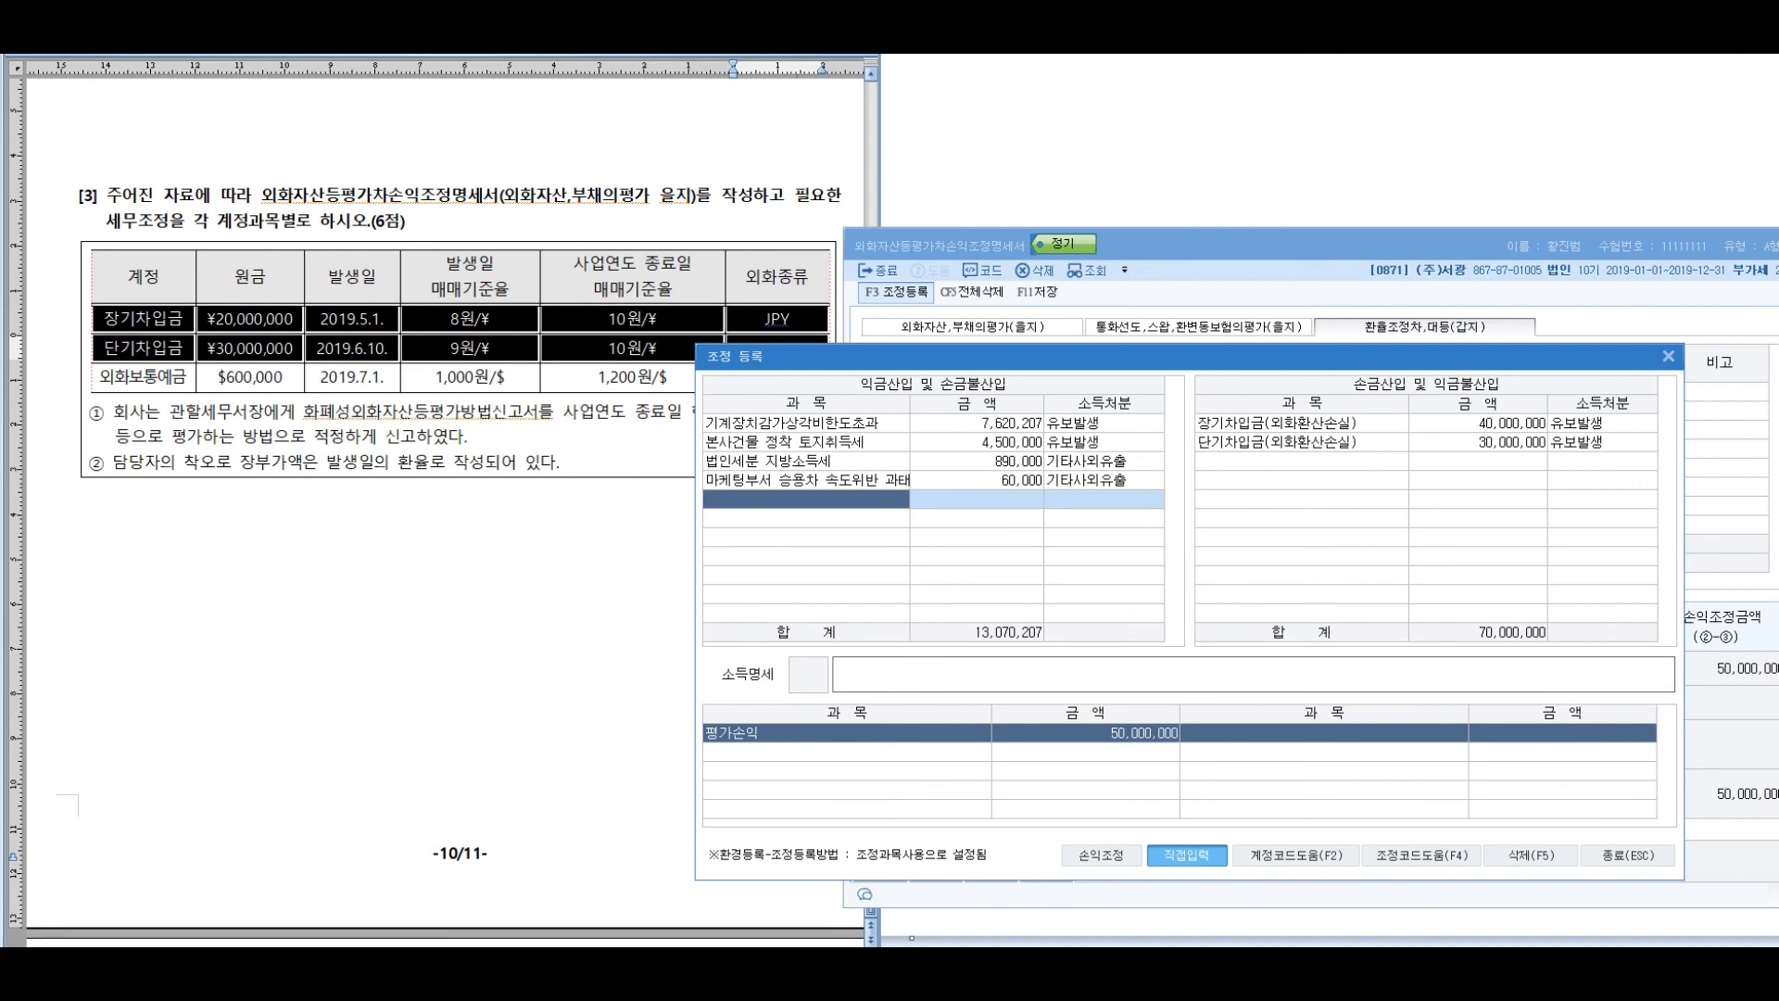
text(외화)
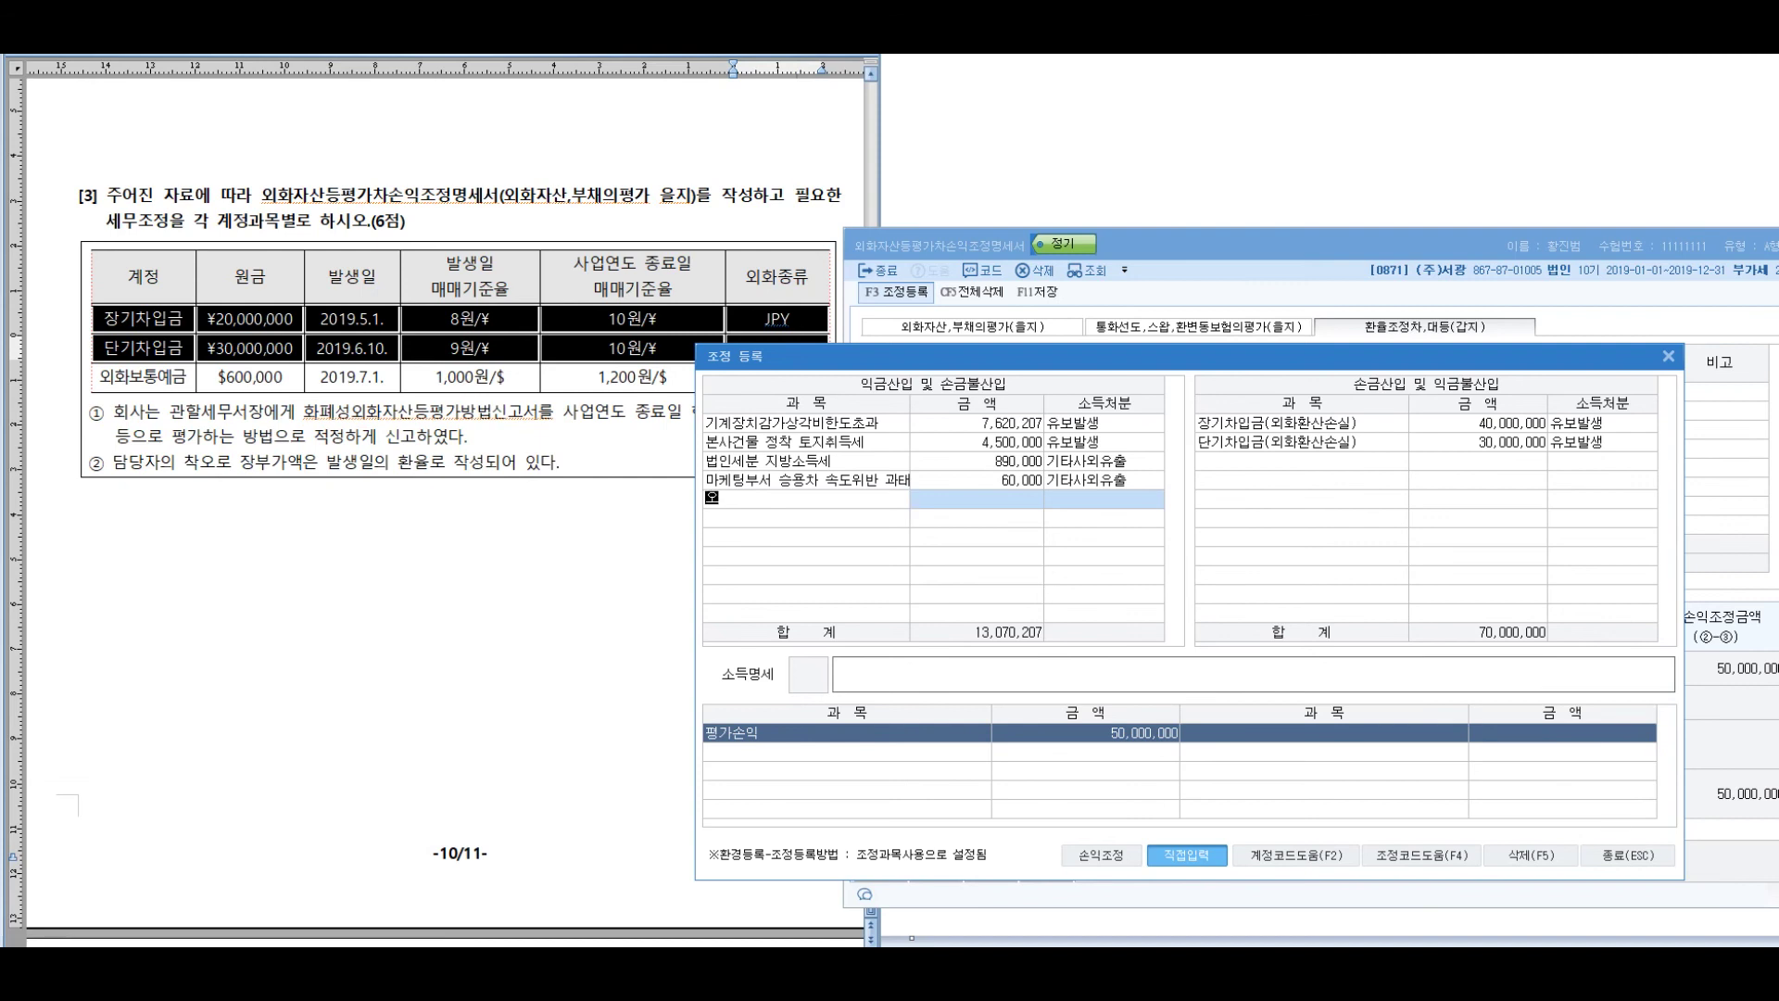
text(보통예금(외화환산이익))
key(Return)
text(120,000,000)
key(Return)
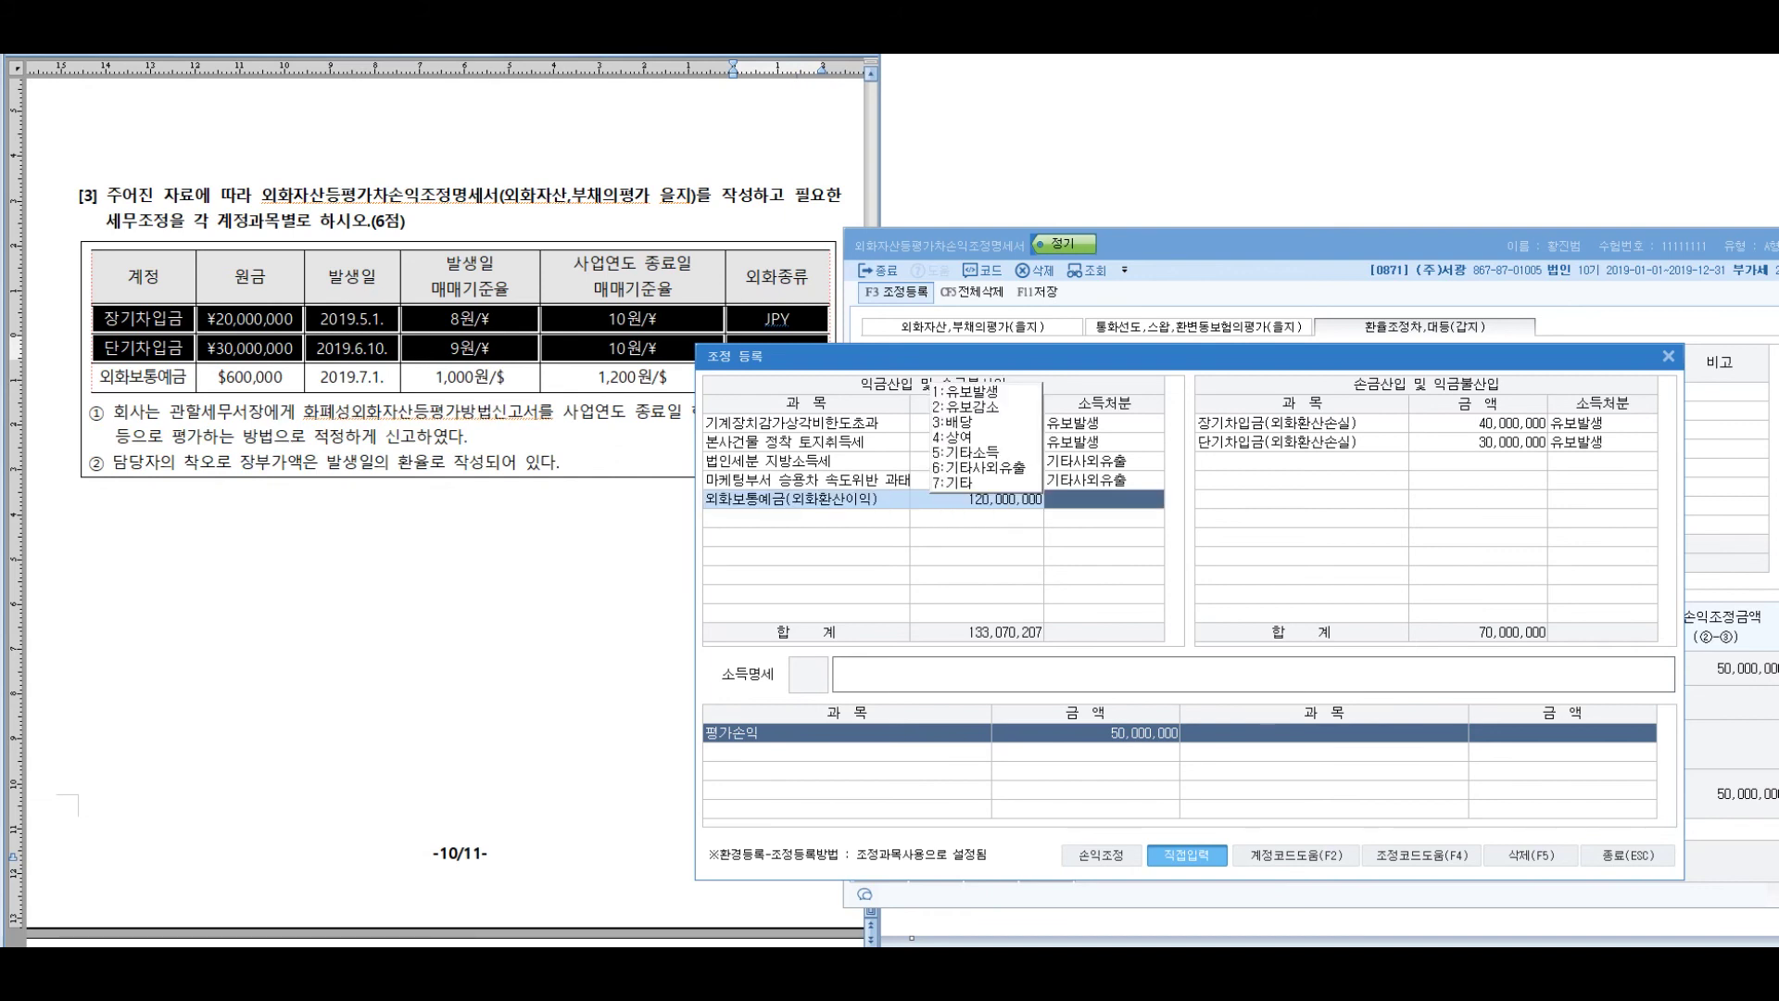
text(1)
key(Return)
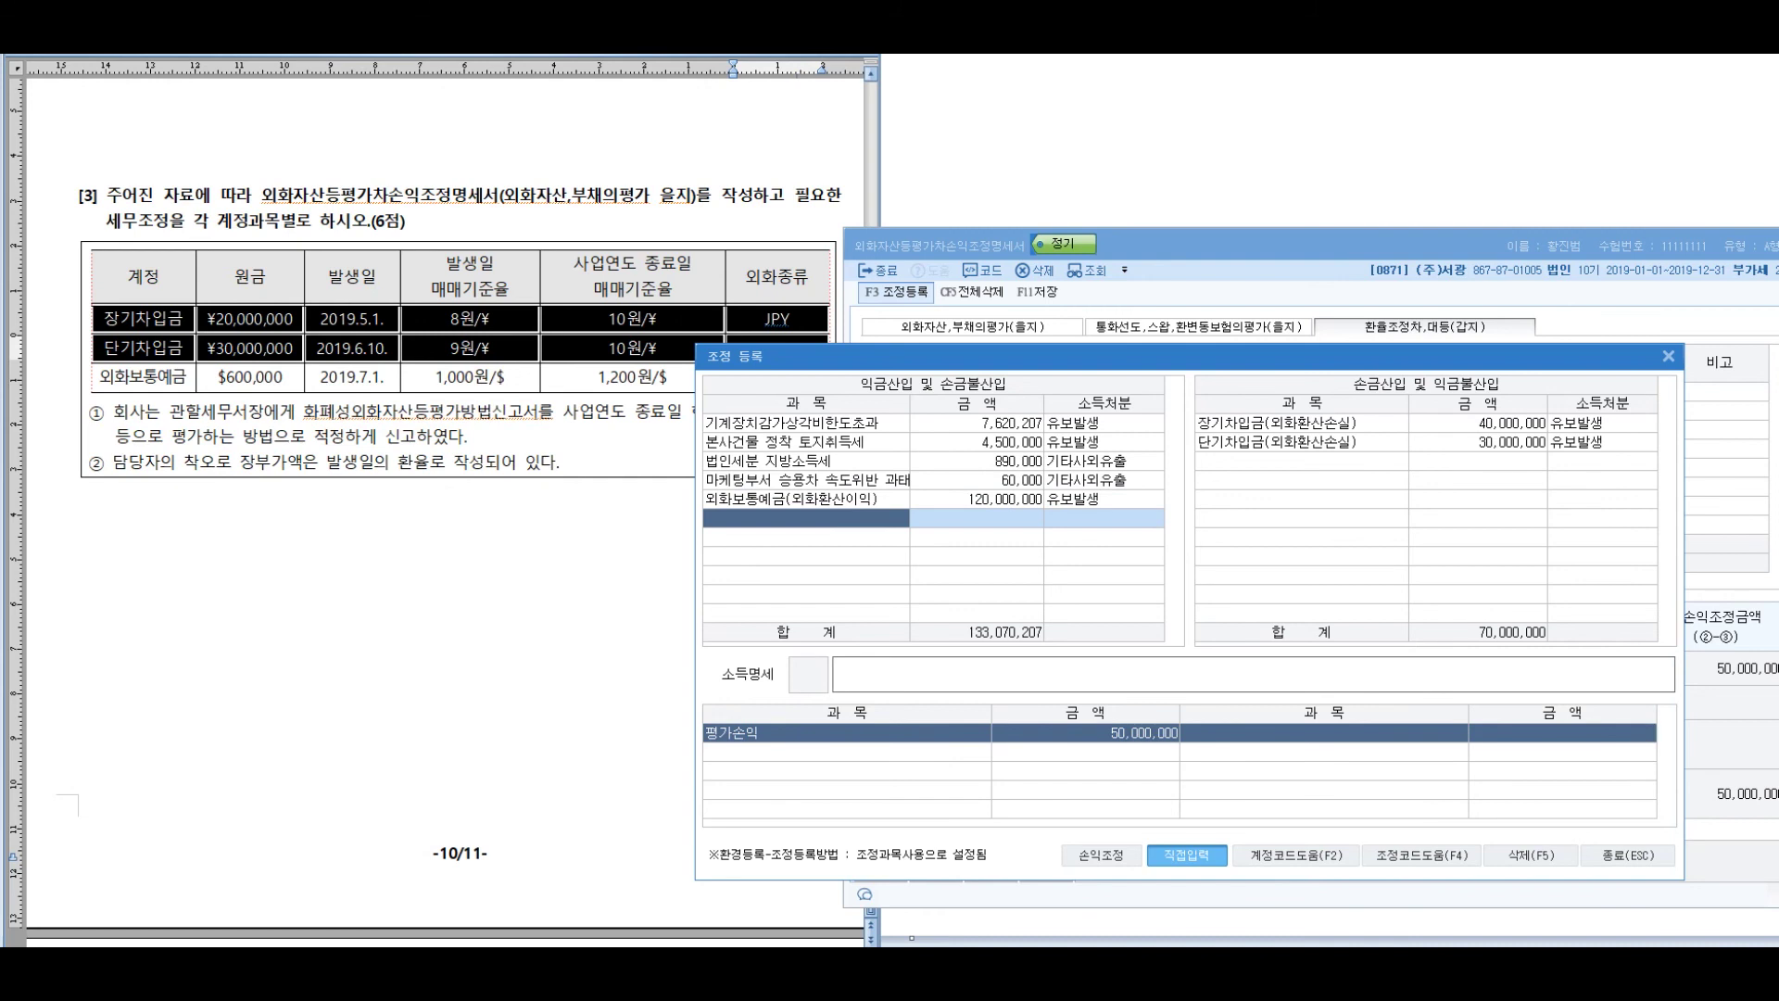
Close 조정 등록 and return to the 외화자산,부채의평가(을지) form
click(1627, 855)
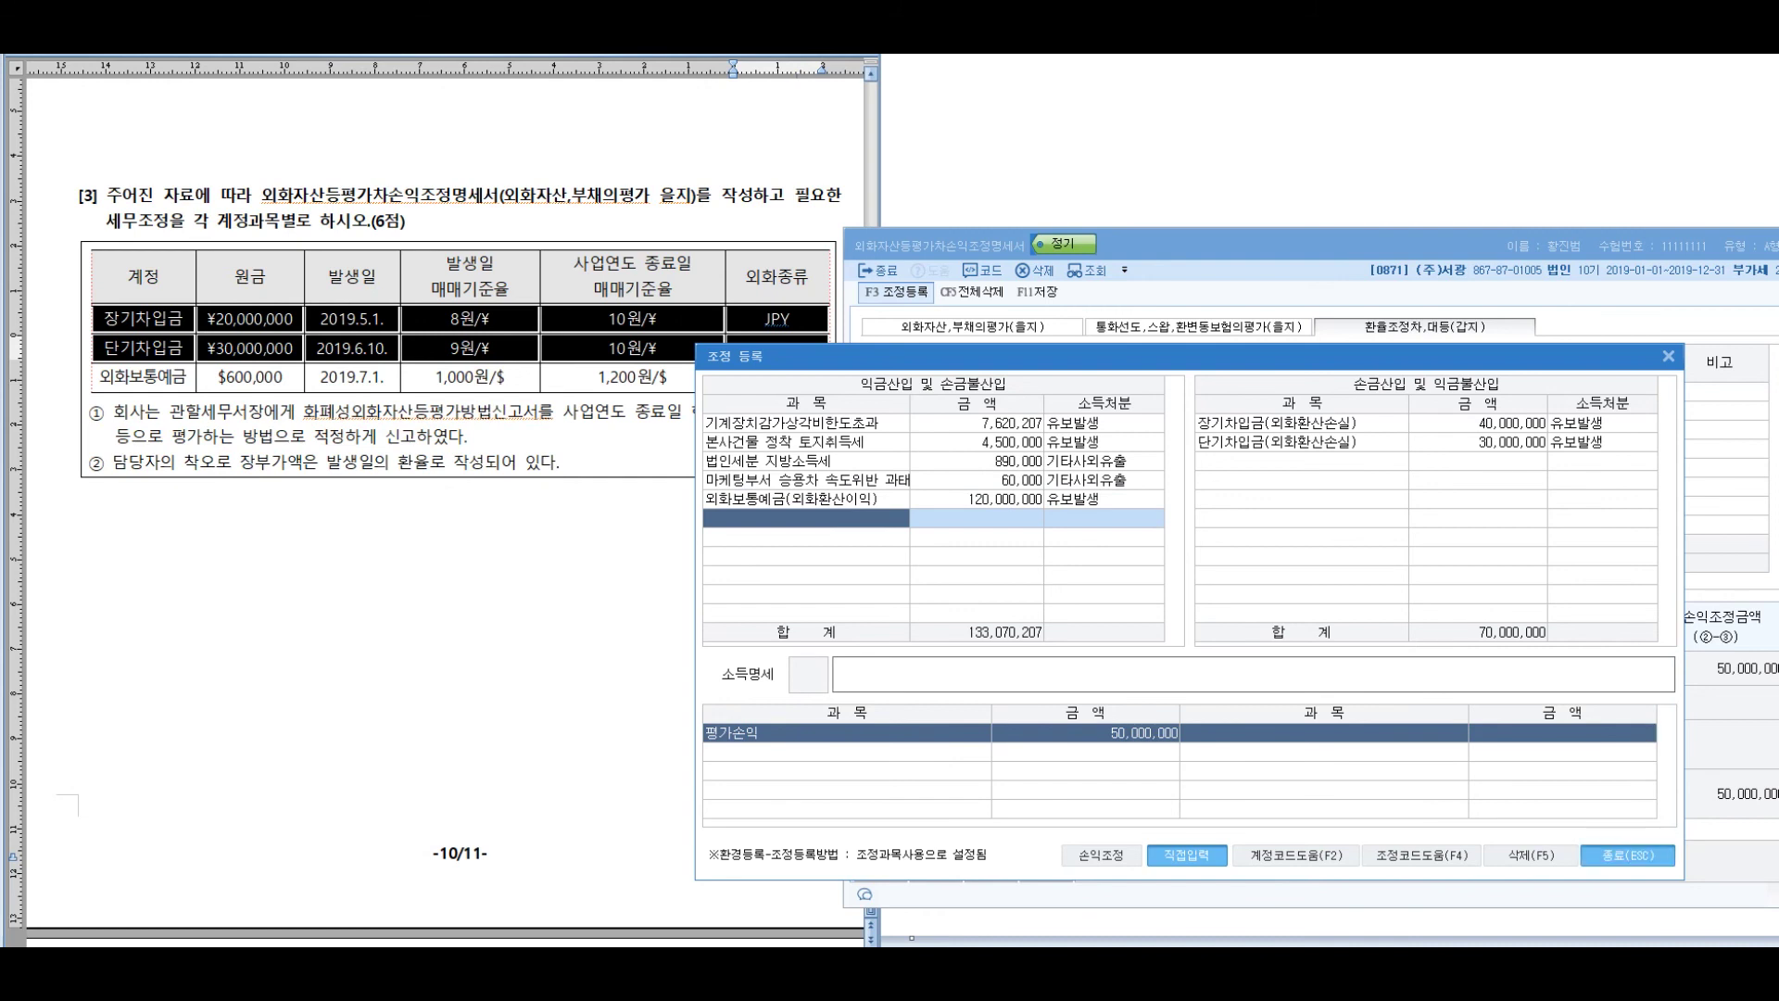
key(ctrl+Page_Up)
key(ctrl+Page_Up)
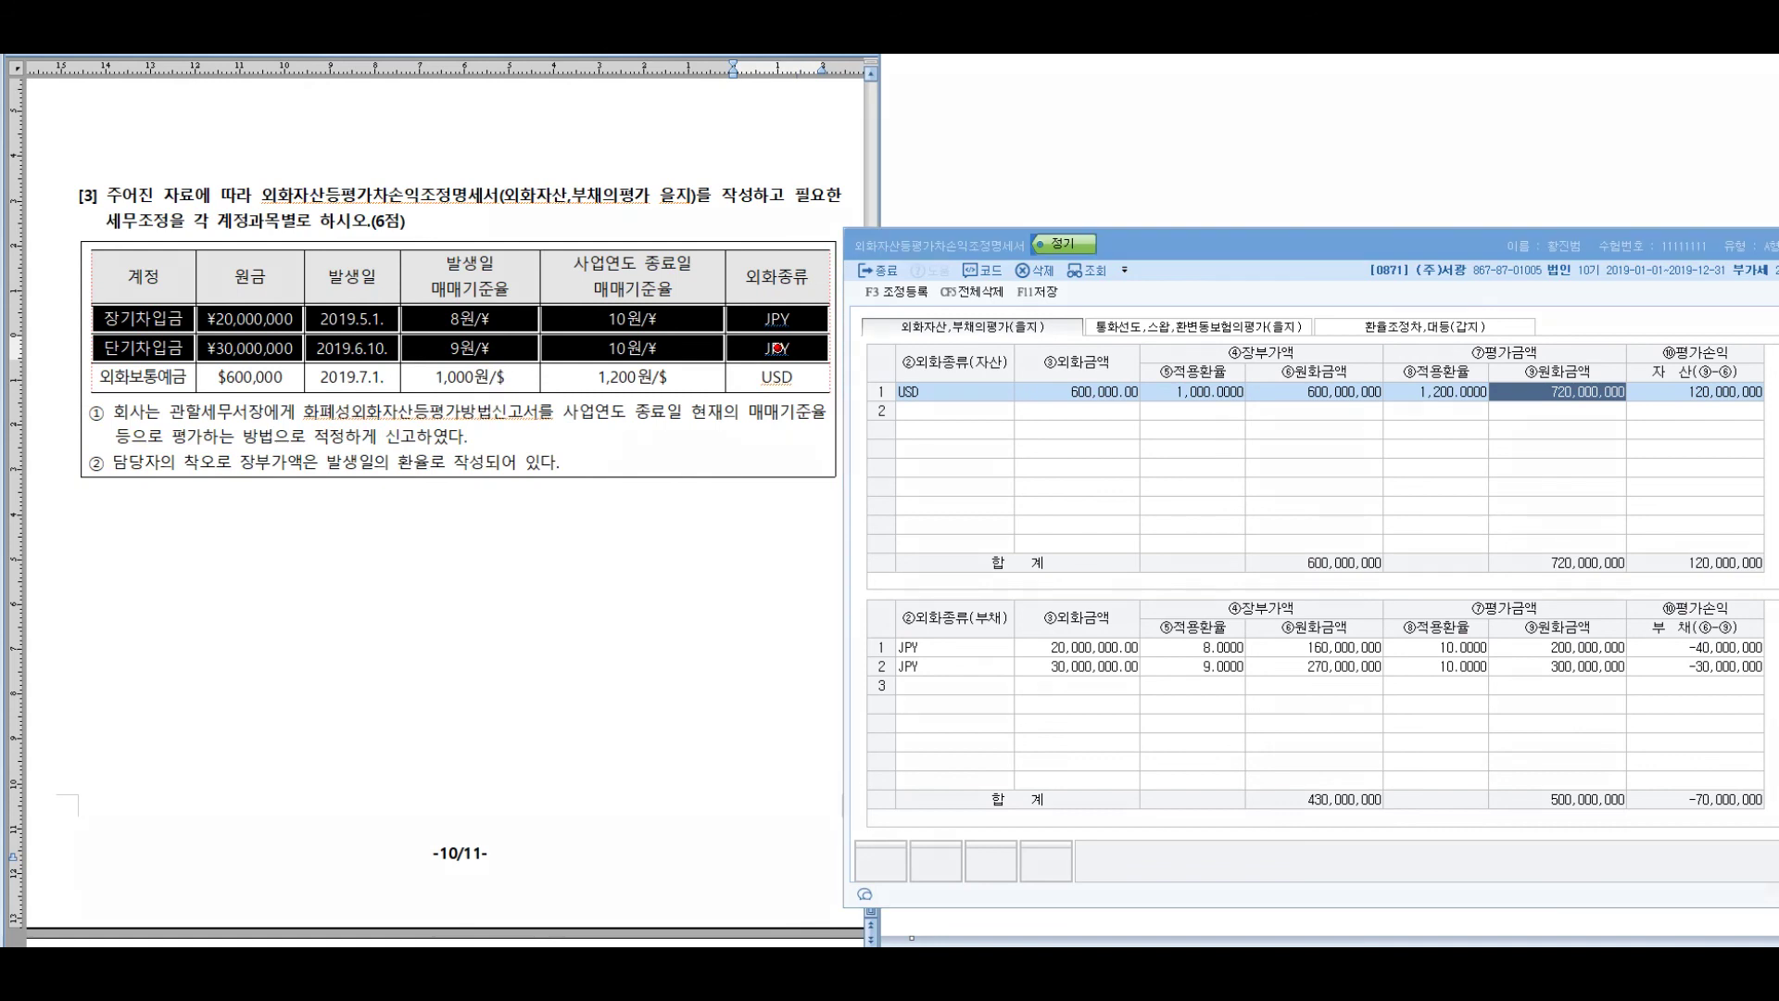
drag(1706, 278, 1527, 345)
mouse_move(823, 440)
mouse_down()
mouse_move(913, 505)
mouse_move(935, 455)
mouse_up()
drag(938, 476, 940, 485)
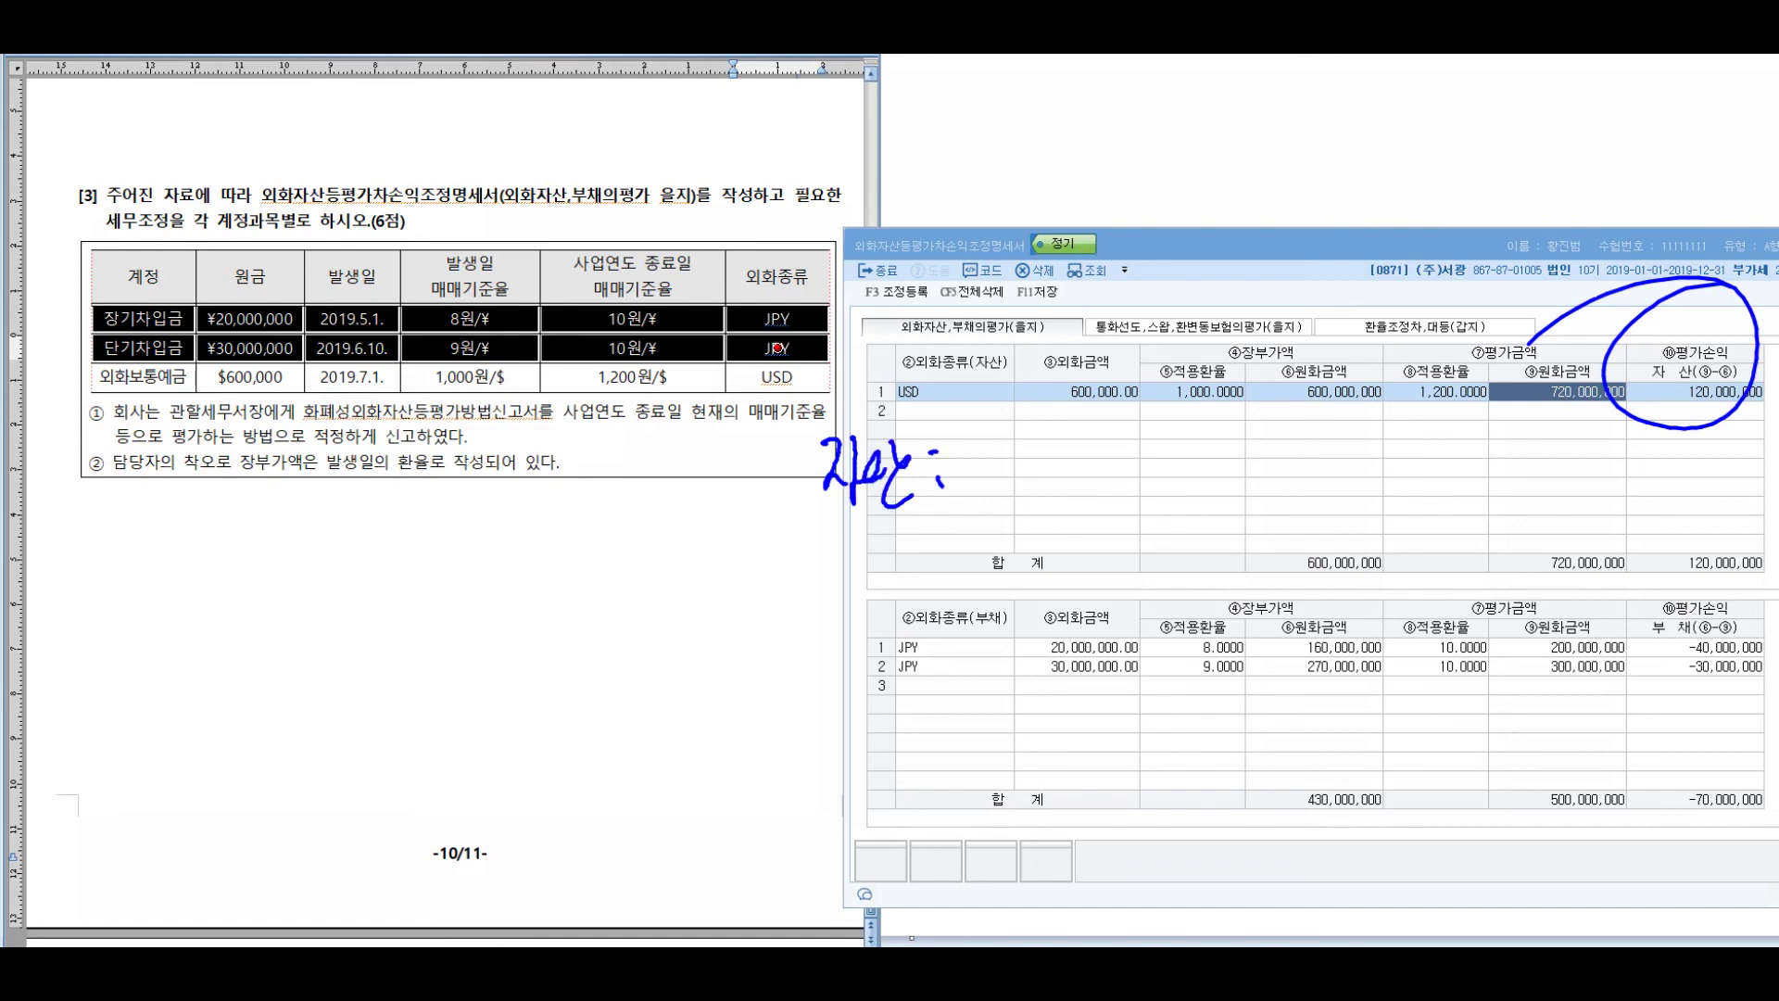
drag(834, 734, 899, 838)
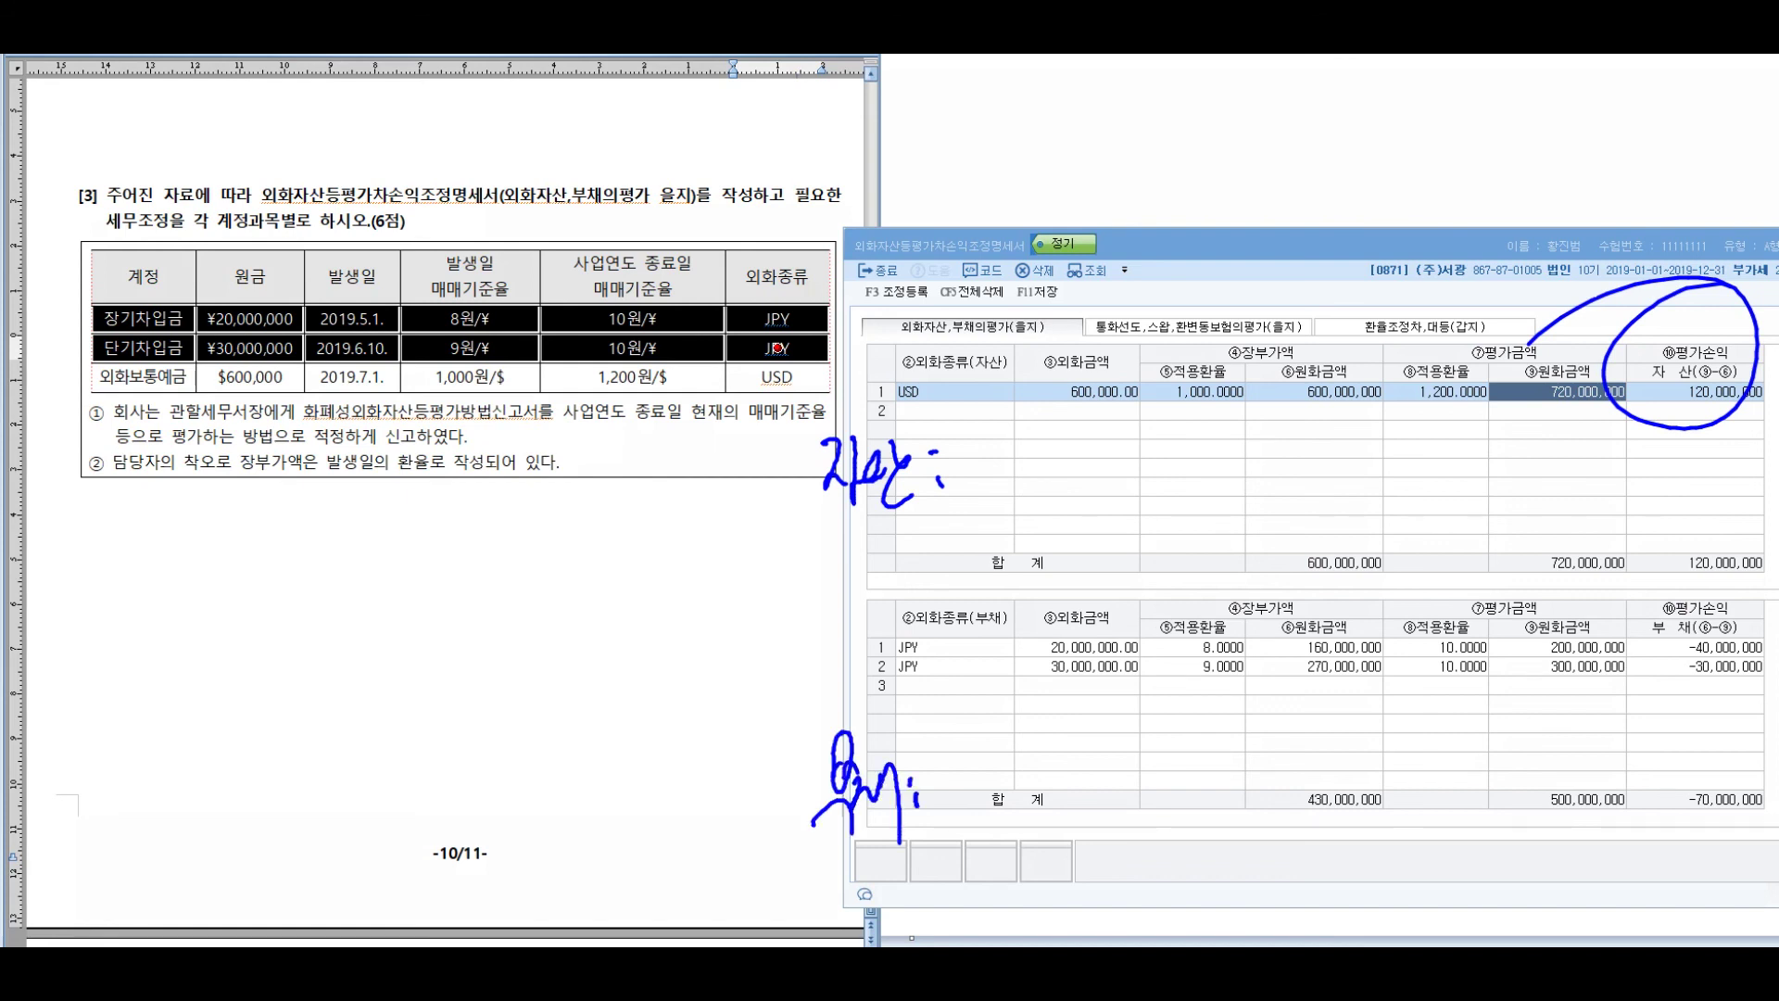
mouse_move(954, 769)
mouse_down()
mouse_move(996, 814)
mouse_move(994, 709)
mouse_move(1057, 799)
mouse_move(1111, 771)
mouse_up()
mouse_move(1099, 741)
mouse_down()
mouse_move(1103, 811)
mouse_move(1139, 797)
mouse_up()
drag(1159, 690, 1179, 792)
mouse_move(1154, 696)
mouse_down()
mouse_move(1142, 762)
mouse_move(1182, 733)
mouse_move(1256, 795)
mouse_move(1346, 794)
mouse_up()
mouse_move(1345, 733)
mouse_down()
mouse_move(1374, 783)
mouse_move(1404, 783)
mouse_up()
drag(1423, 741, 1451, 800)
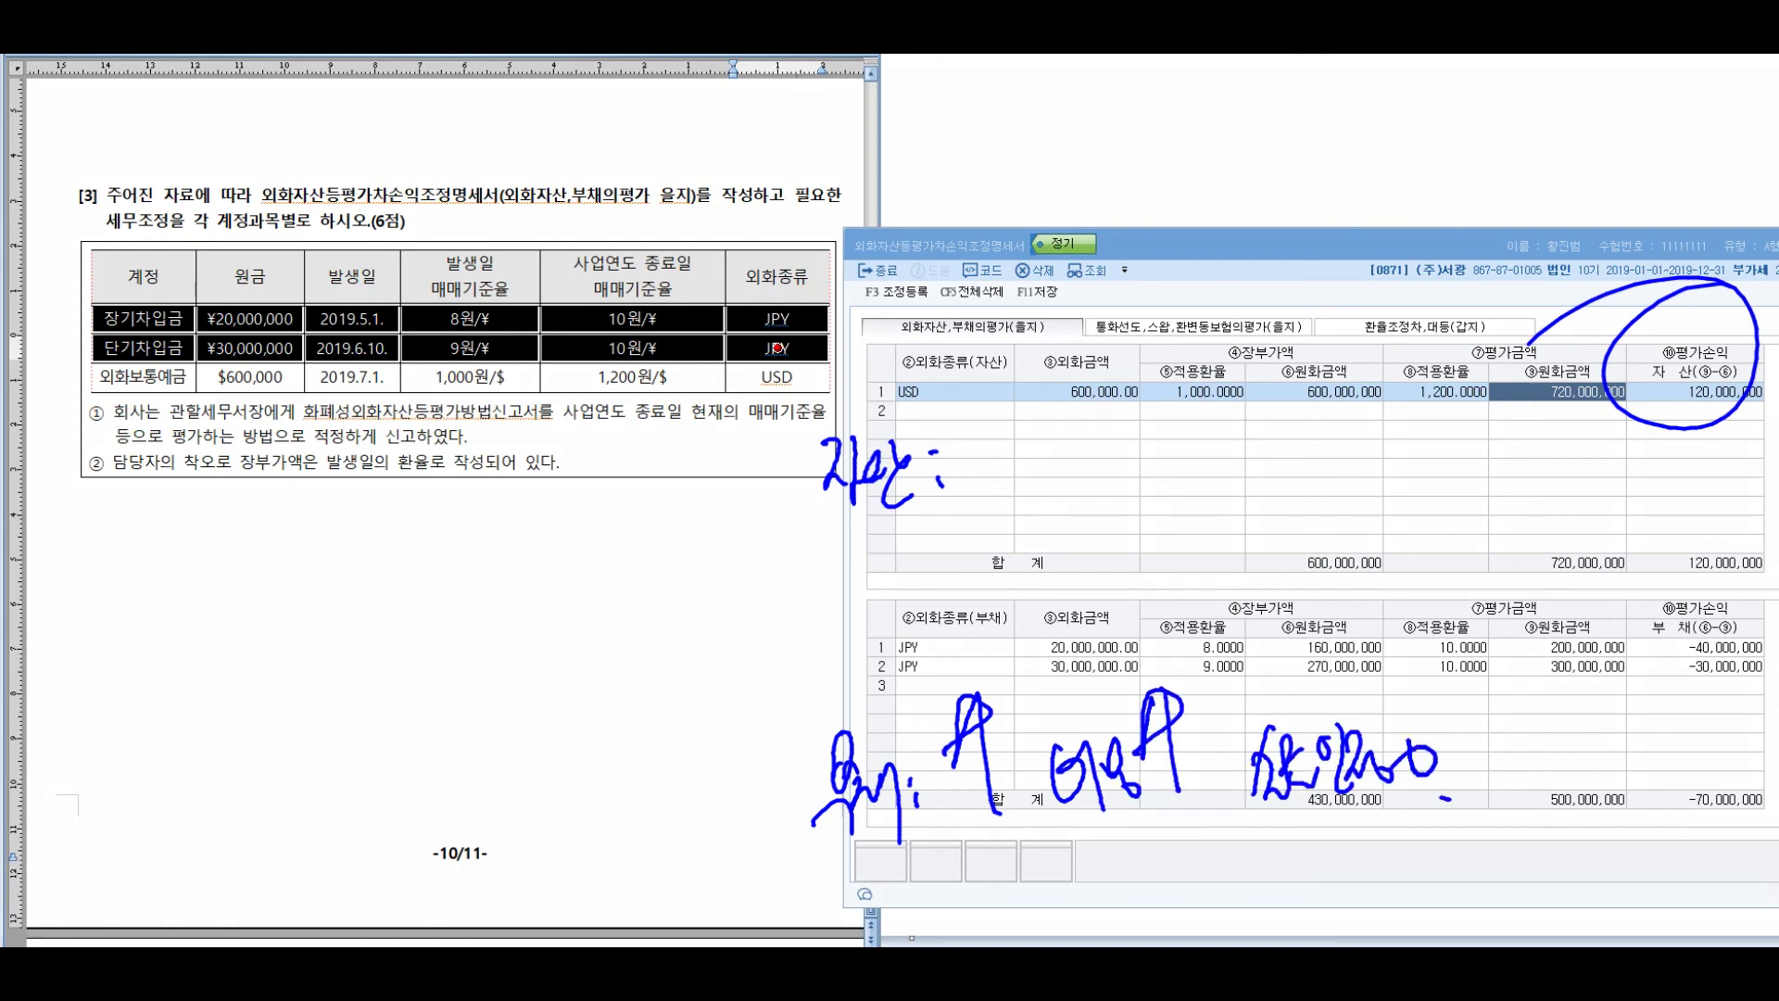
mouse_move(964, 399)
mouse_down()
mouse_move(980, 513)
mouse_move(947, 463)
mouse_move(988, 422)
mouse_up()
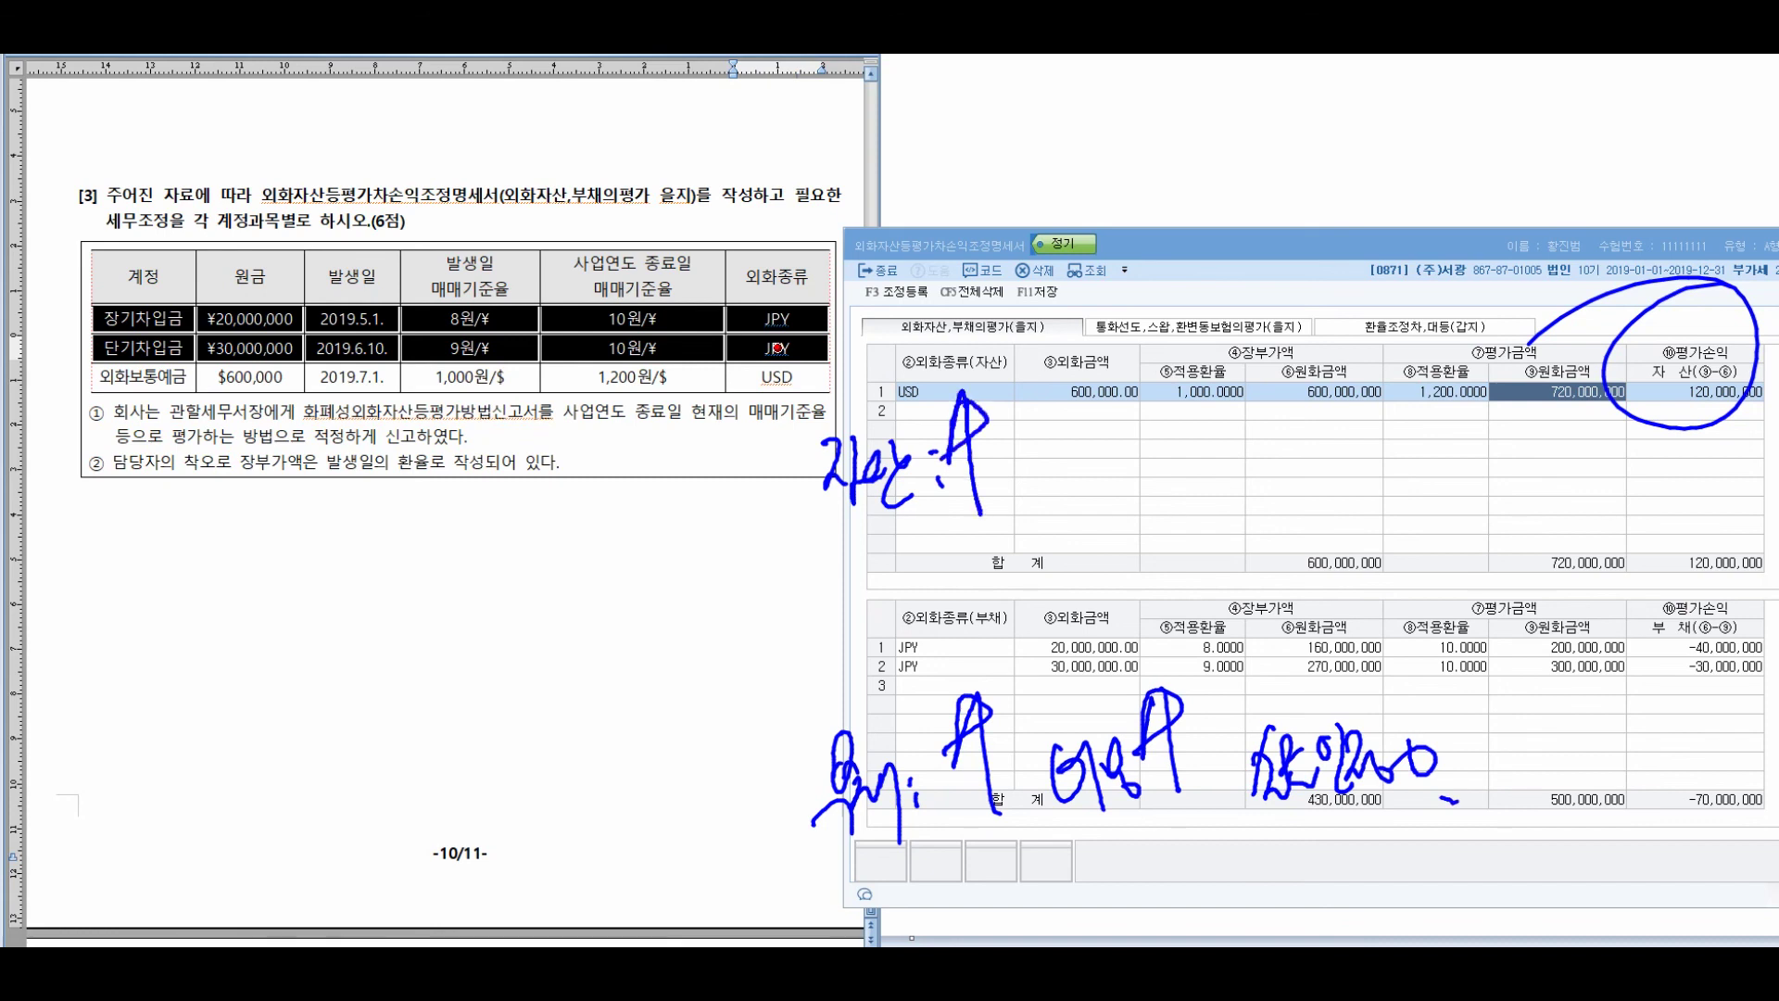
drag(973, 820, 973, 904)
drag(964, 839, 978, 872)
drag(992, 805, 1005, 890)
drag(975, 850, 1027, 866)
drag(1020, 812, 1045, 908)
mouse_move(926, 522)
mouse_down()
mouse_move(920, 567)
mouse_move(960, 582)
mouse_move(964, 604)
mouse_up()
drag(986, 517, 1013, 599)
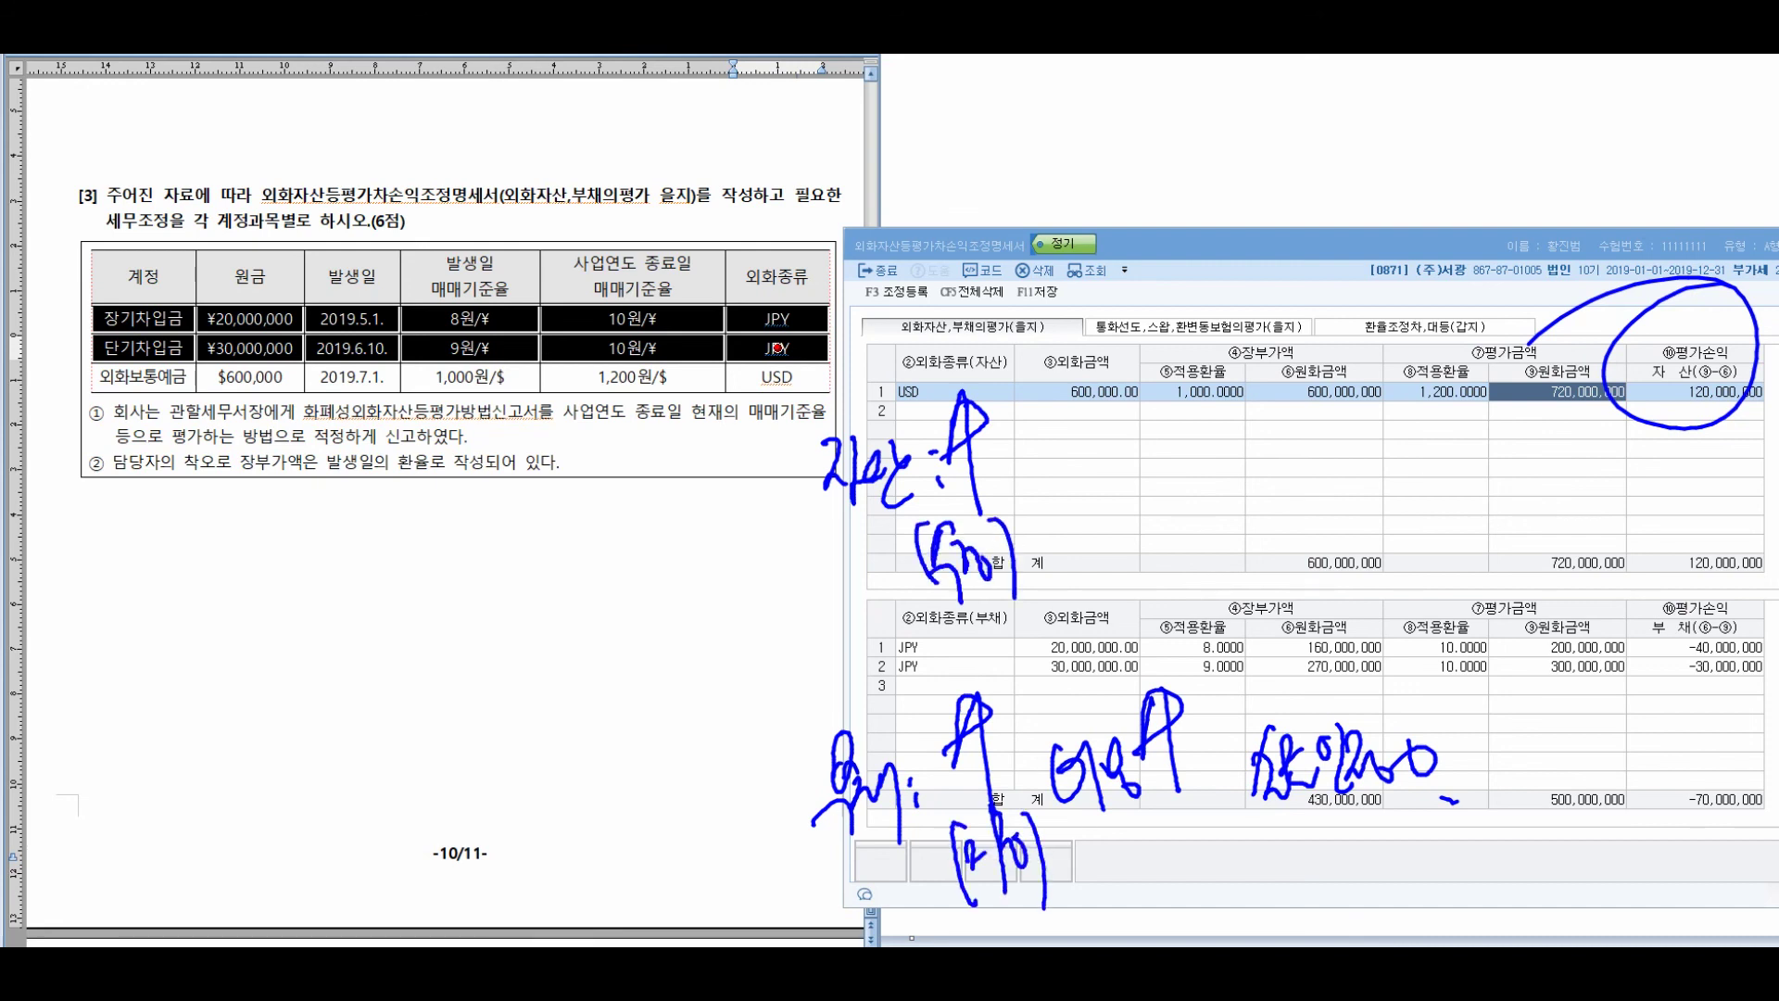
mouse_move(1046, 409)
mouse_down()
mouse_move(1021, 482)
mouse_move(1074, 478)
mouse_up()
mouse_move(1083, 425)
mouse_down()
mouse_move(1086, 489)
mouse_move(1108, 447)
mouse_up()
mouse_move(1093, 452)
mouse_down()
mouse_move(1124, 456)
mouse_move(1121, 511)
mouse_up()
drag(1140, 458, 1141, 462)
drag(1140, 468, 1141, 472)
drag(1187, 400, 1196, 514)
drag(1170, 454, 1205, 431)
drag(1157, 456, 1302, 435)
drag(1250, 463, 1263, 461)
drag(1295, 417, 1285, 480)
drag(1363, 416, 1358, 421)
mouse_move(1388, 403)
mouse_down()
mouse_move(1390, 454)
mouse_move(1421, 428)
mouse_up()
mouse_move(1390, 450)
mouse_down()
mouse_move(1396, 498)
mouse_move(1430, 474)
mouse_up()
drag(1431, 427, 1459, 473)
mouse_move(1464, 431)
mouse_down()
mouse_move(1483, 450)
mouse_move(1505, 419)
mouse_up()
drag(1483, 432, 1520, 428)
drag(1506, 443, 1503, 447)
drag(1525, 449, 1555, 445)
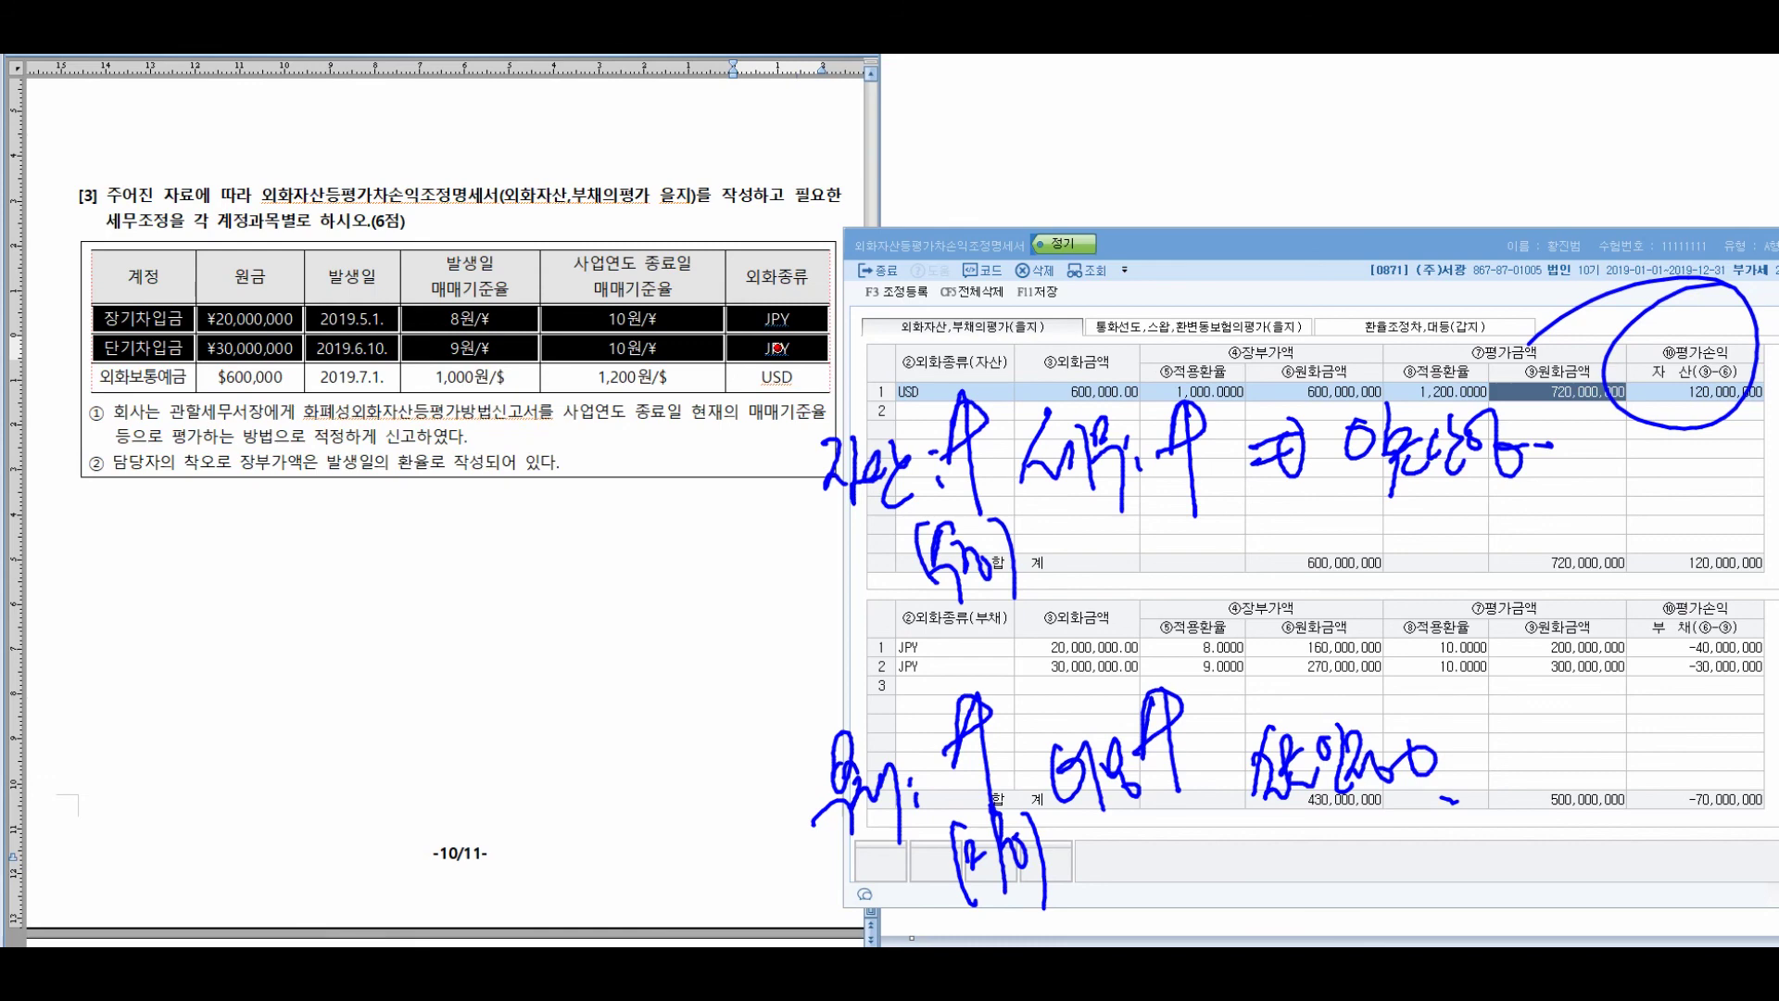
key(e)
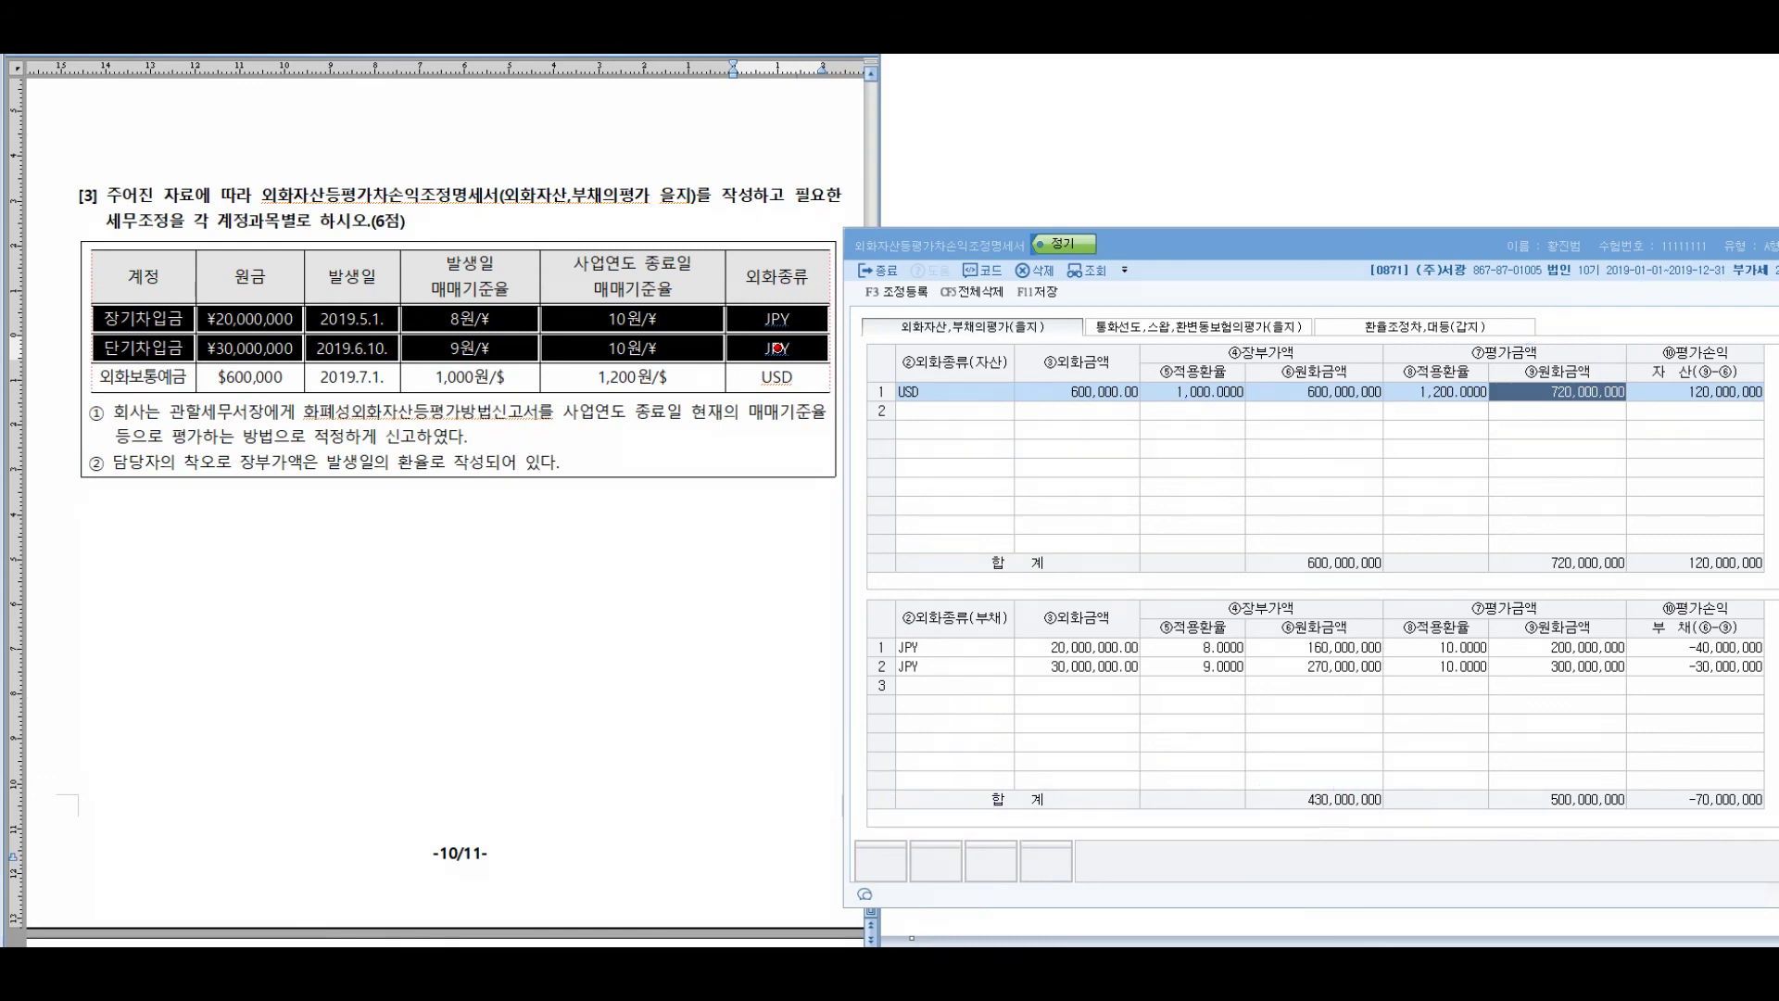
key(Escape)
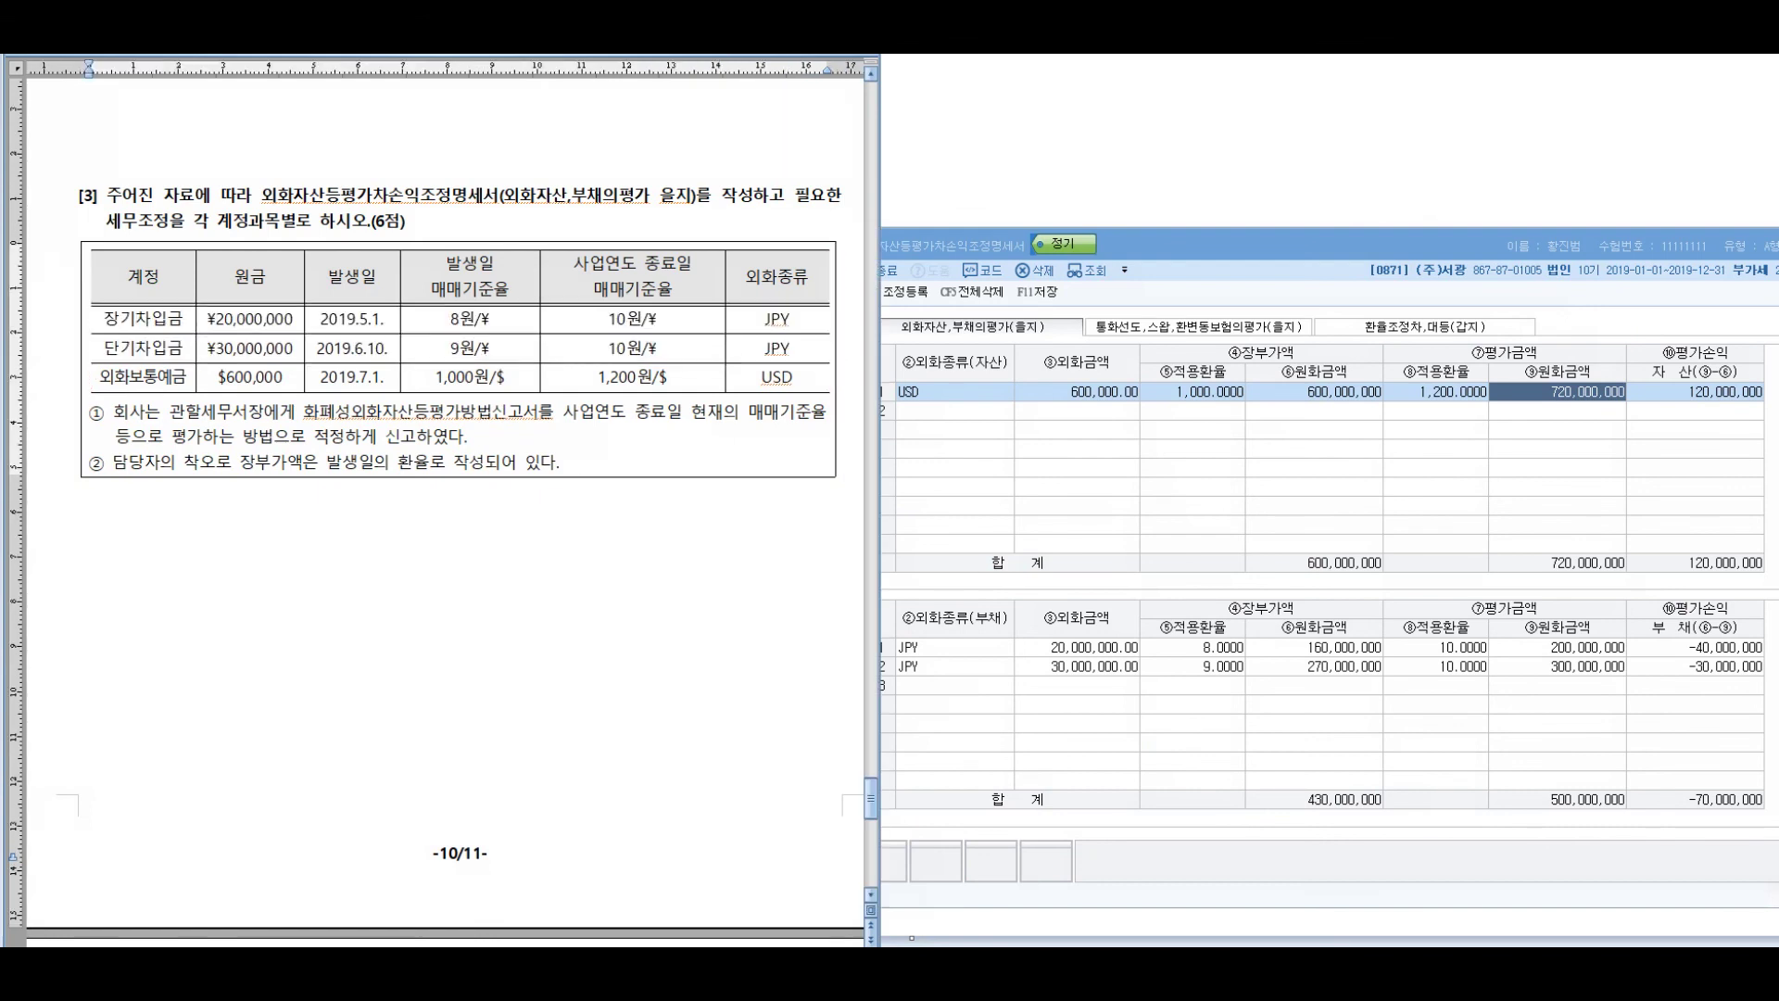